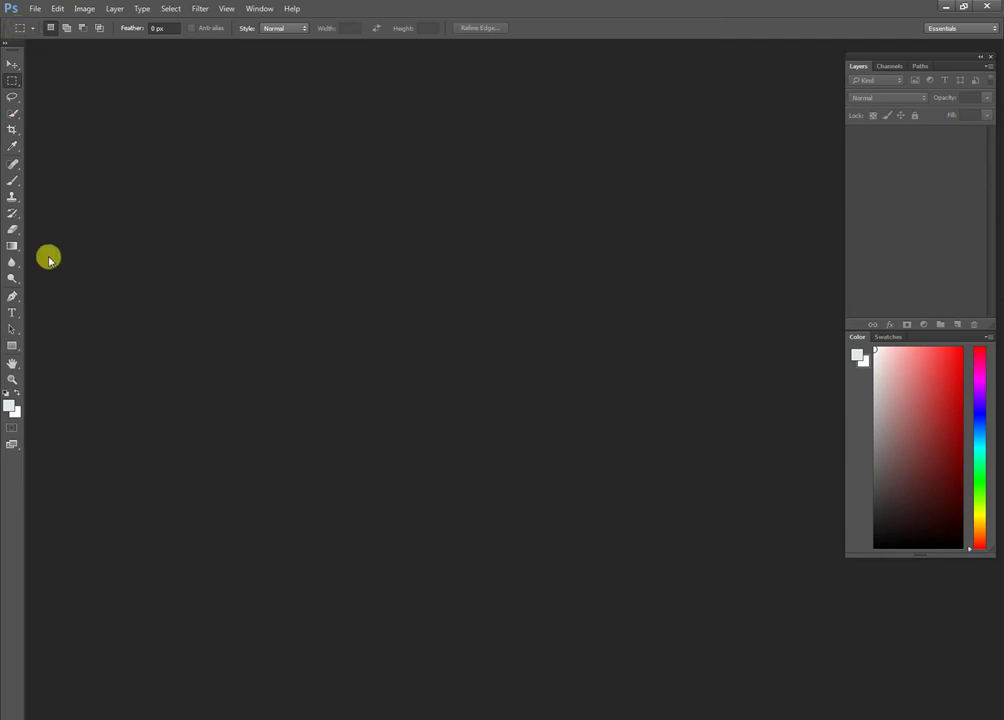
Start a new document named 'Assignment', then cancel without creating it
key("ctrl+n")
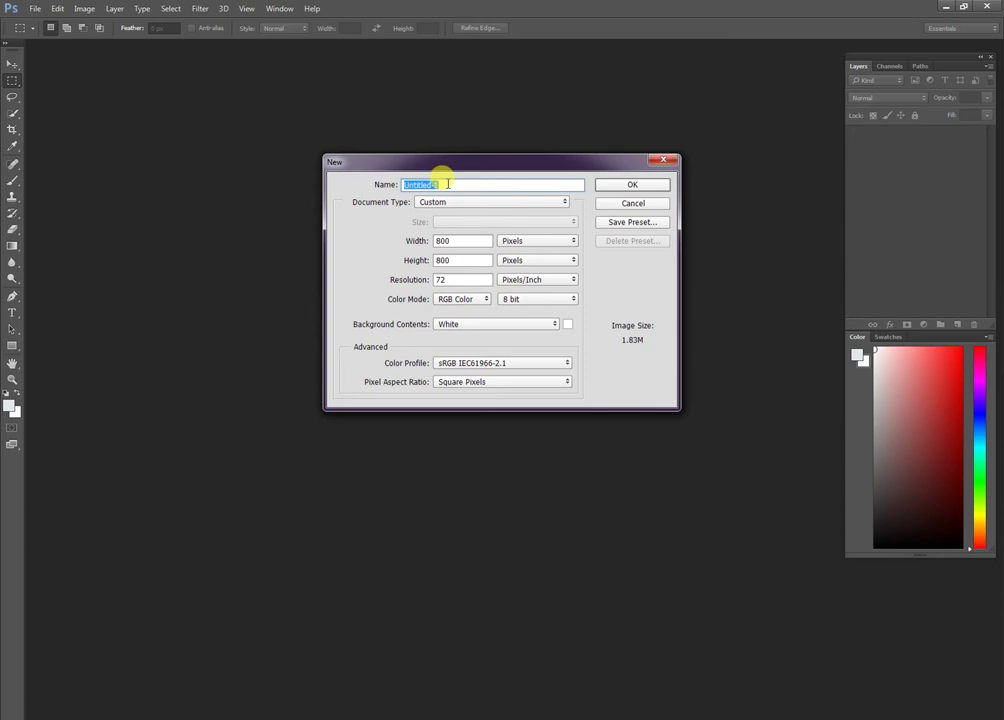
type("Assign")
type("ment 1")
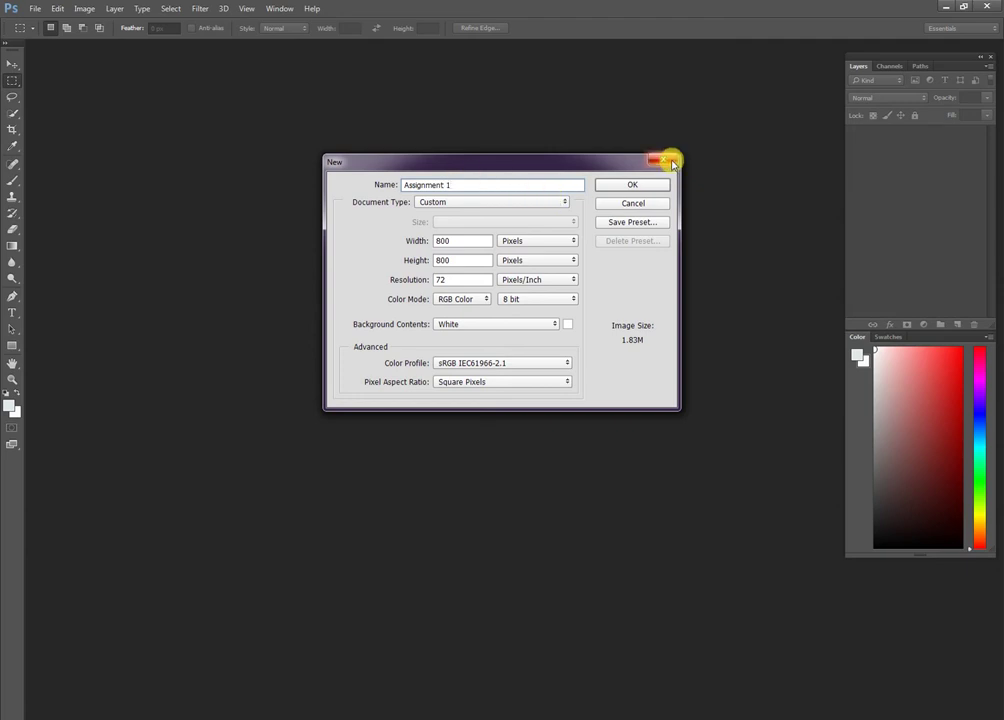
left_click(666, 160)
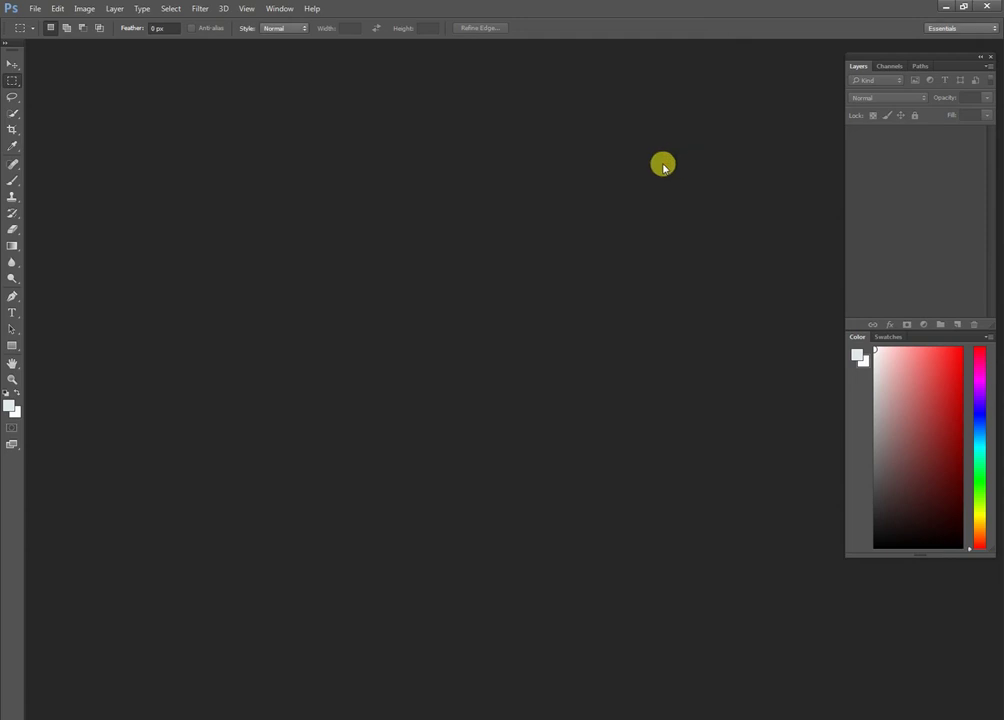
Create an 800 x 800 px, 72 ppi white document named 'Assignment 1'
left_click(35, 8)
left_click(45, 22)
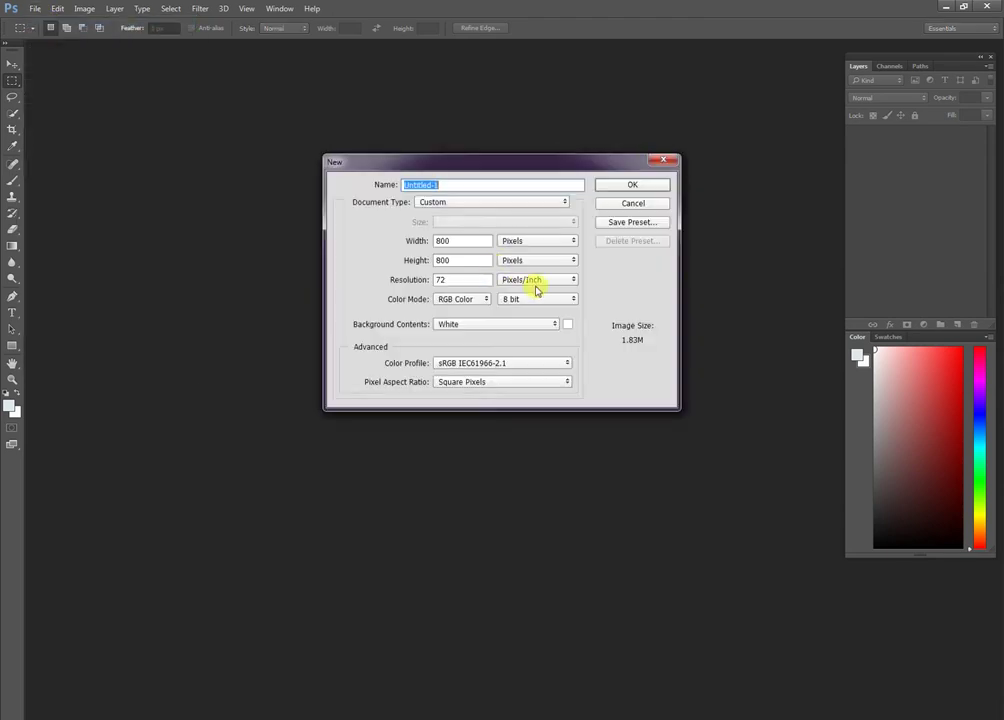
type("Assignment 1")
left_click(627, 186)
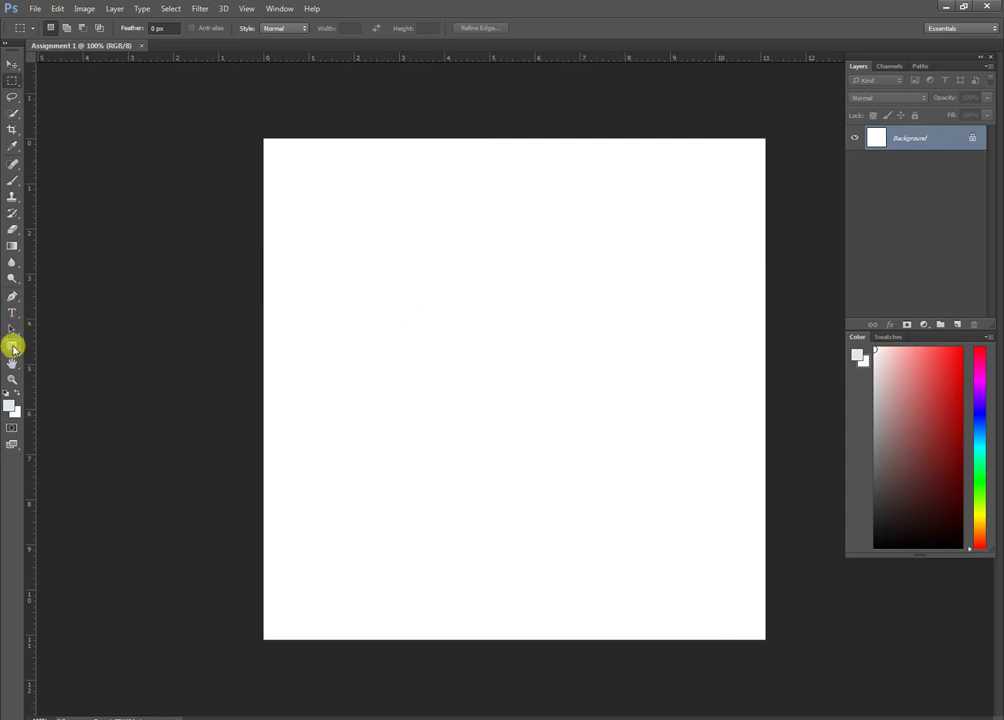
left_click(13, 347)
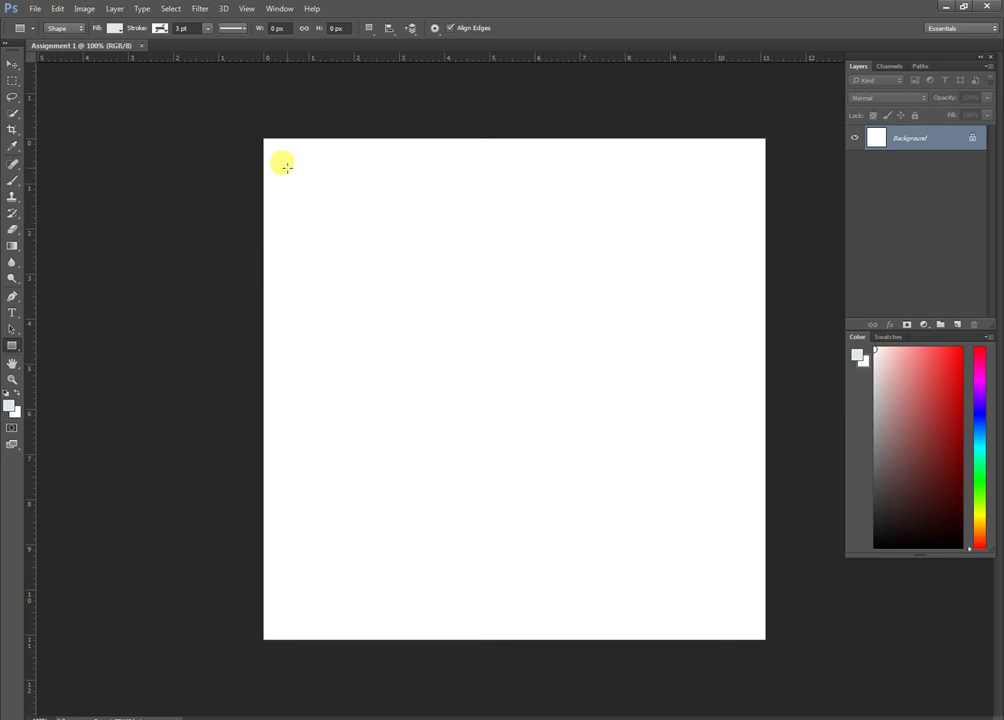
Draw a 108 x 108 px square near the canvas's top-left corner and fill it red
left_click_drag(287, 167, 354, 244)
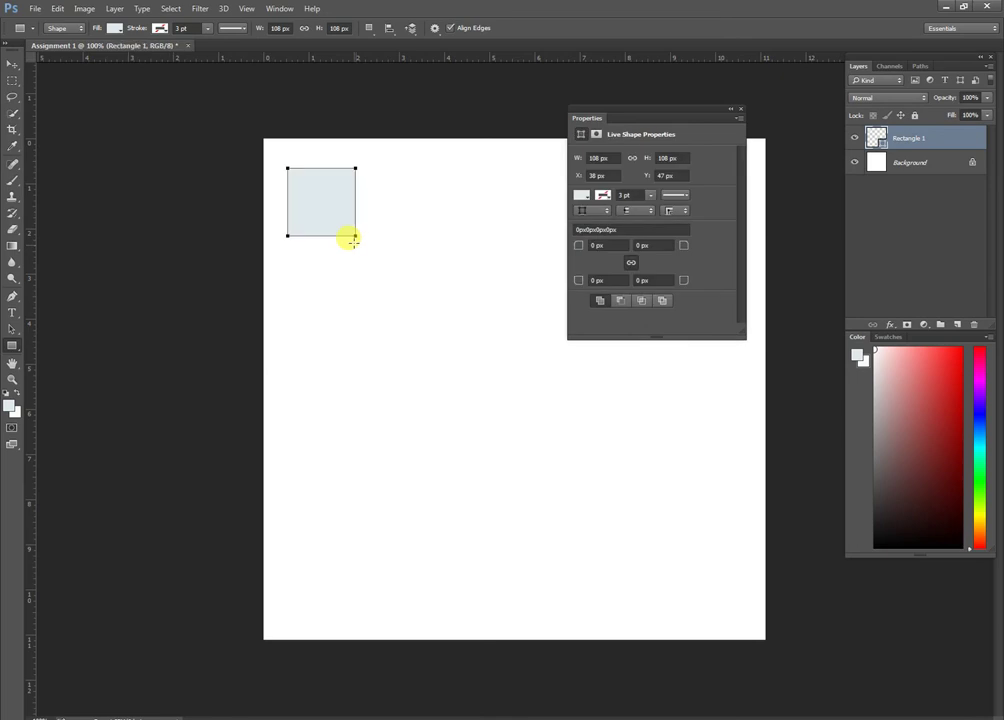
left_click(740, 112)
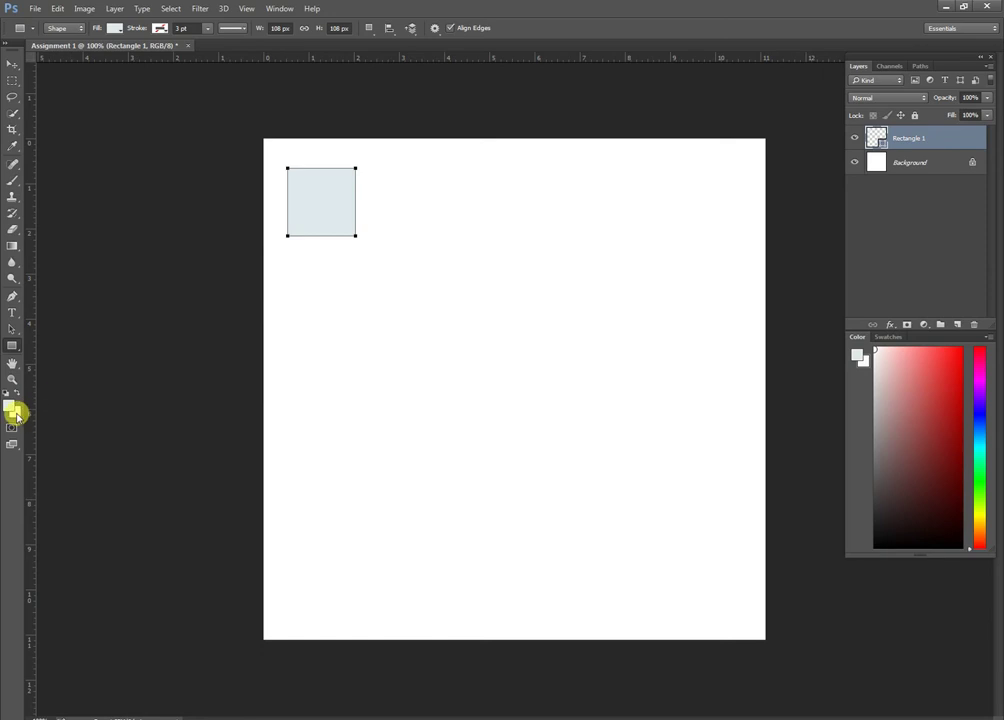
left_click_drag(952, 354, 948, 372)
left_click(949, 372)
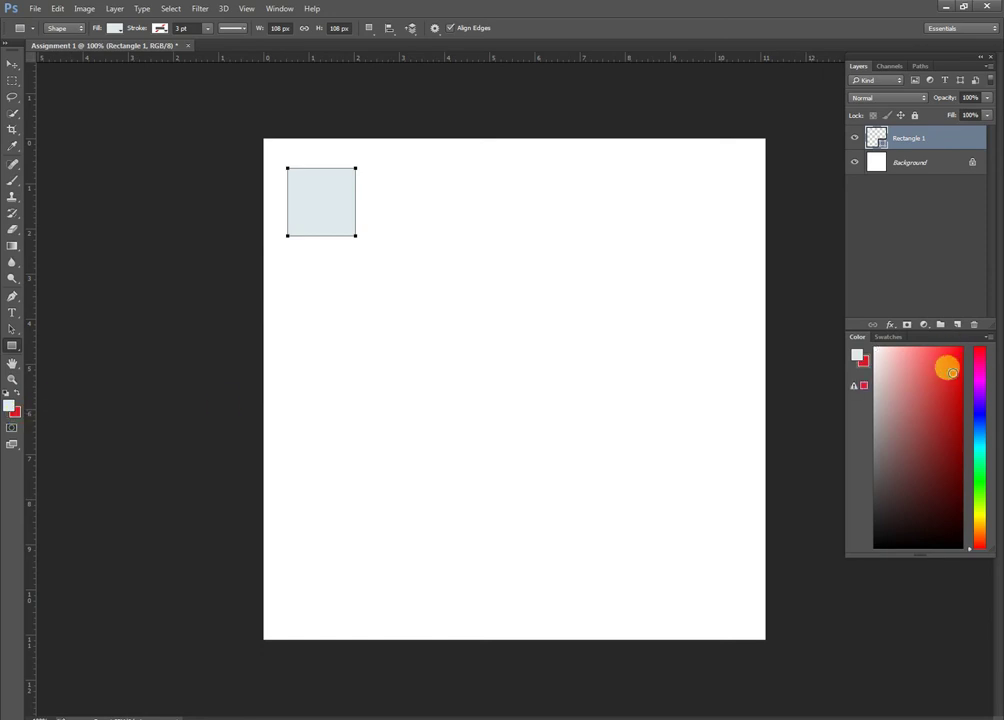
key("ctrl+BackSpace")
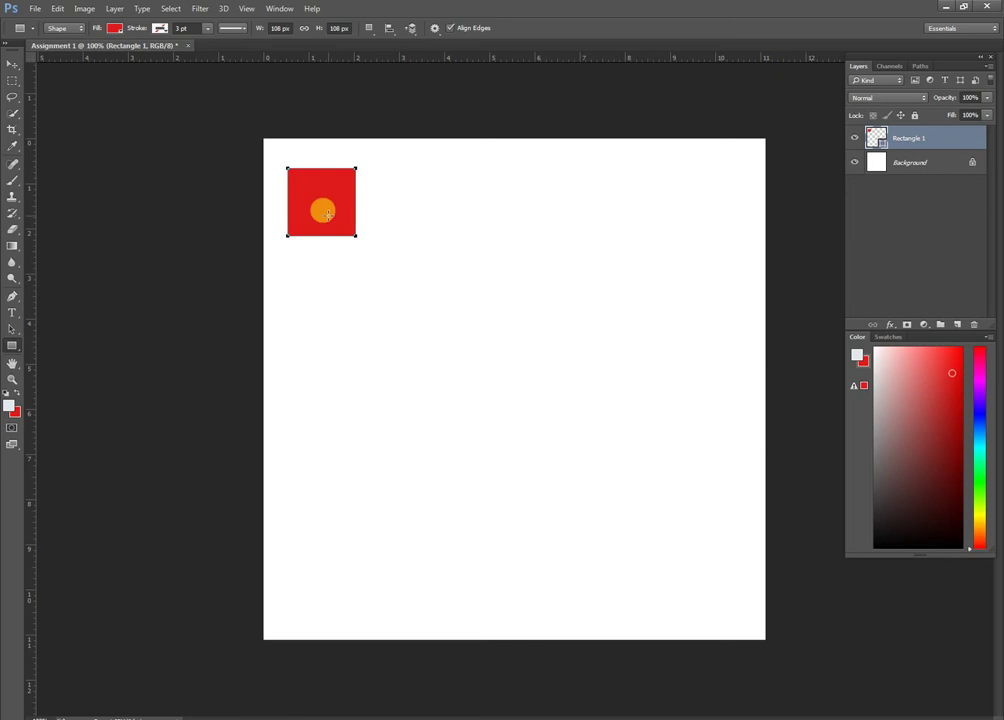
key("v")
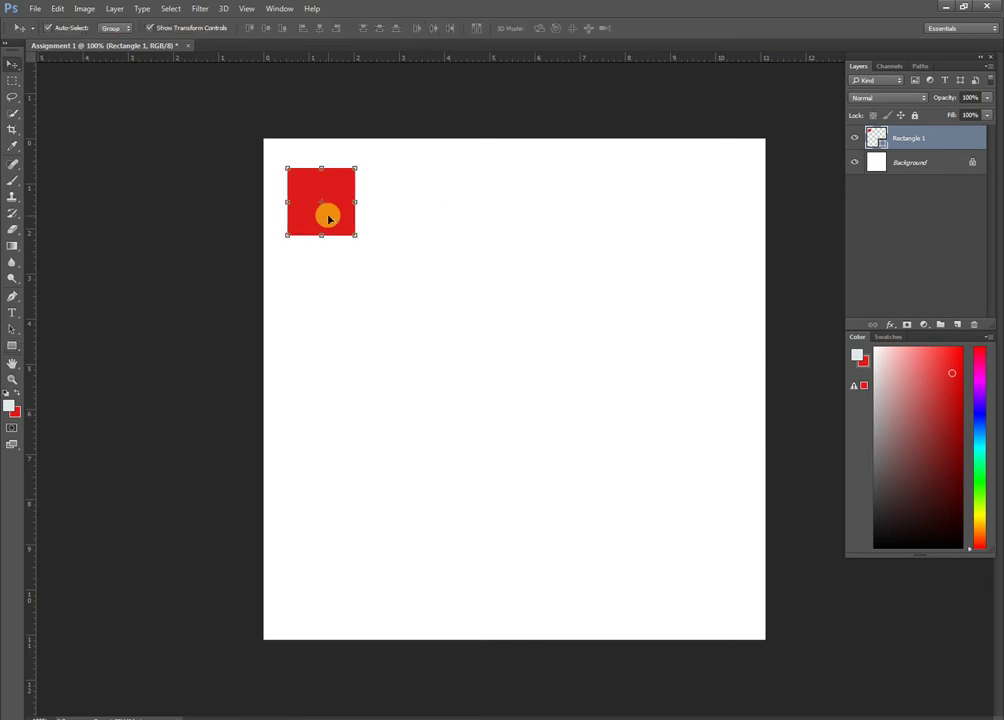
Alt-drag copies of the red square rightward until six evenly spaced squares fill the top row
left_click_drag(328, 218, 394, 215)
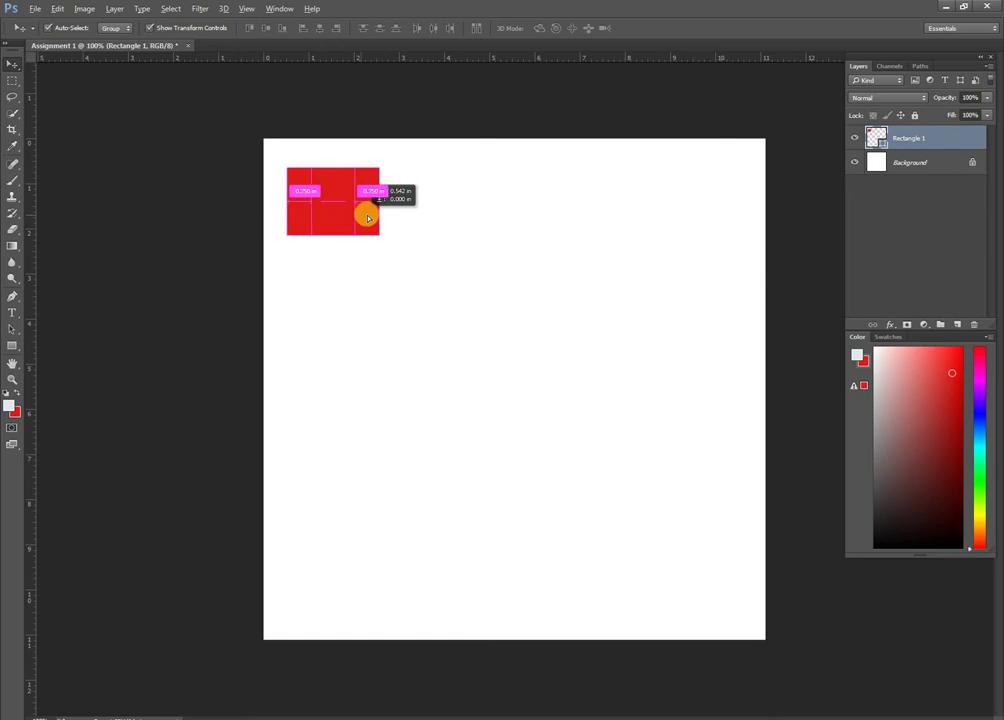
left_click_drag(394, 215, 408, 216)
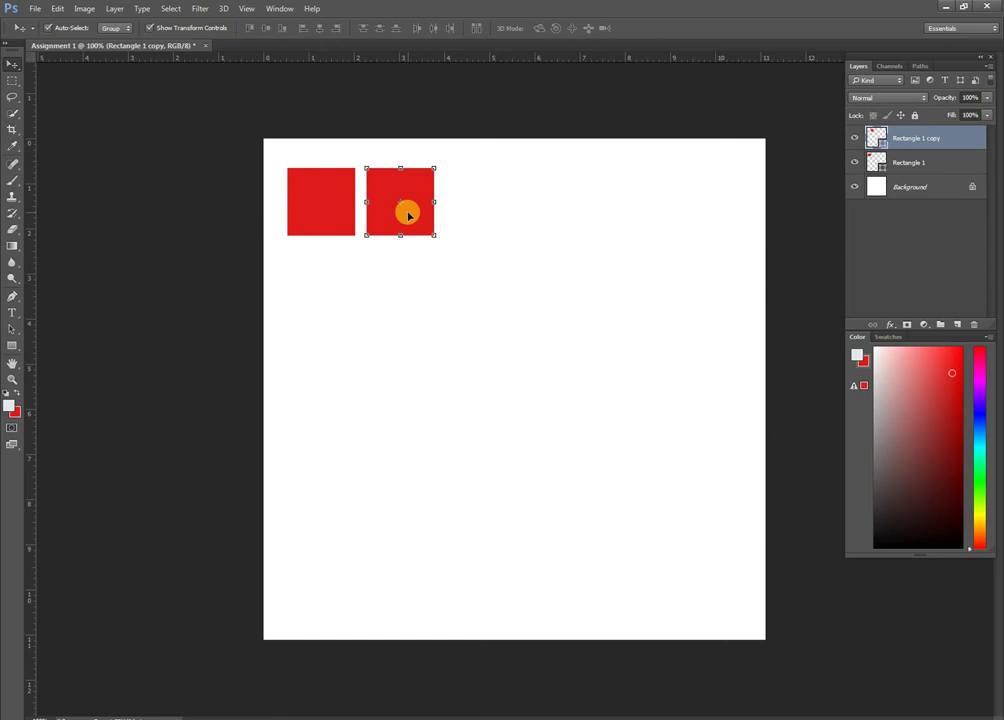
left_click(341, 214, "shift")
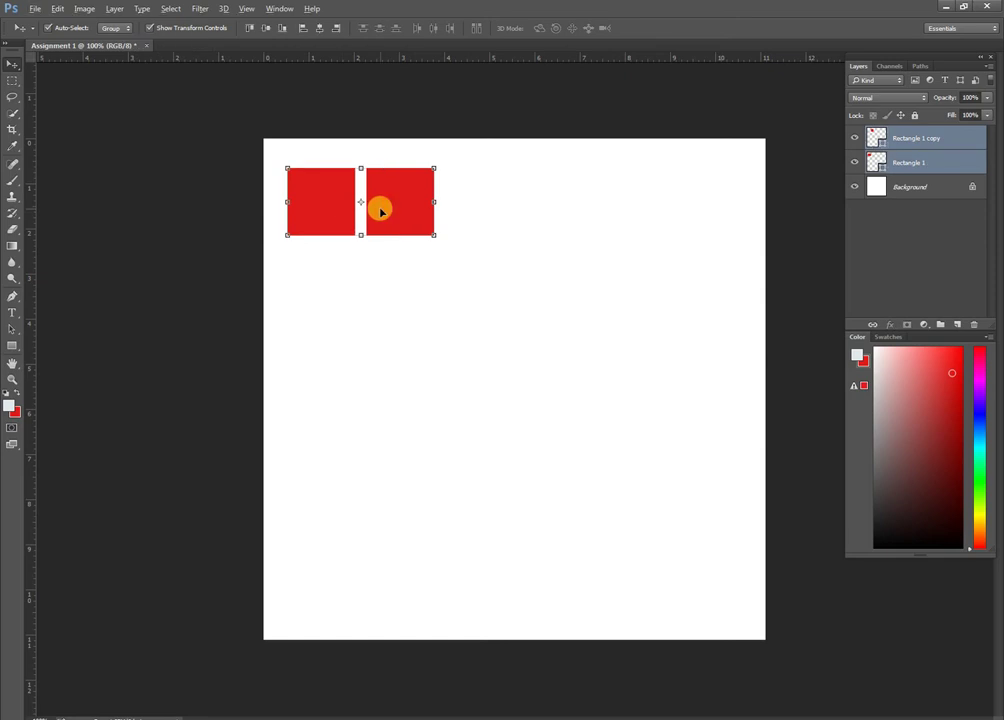
left_click_drag(380, 210, 544, 210)
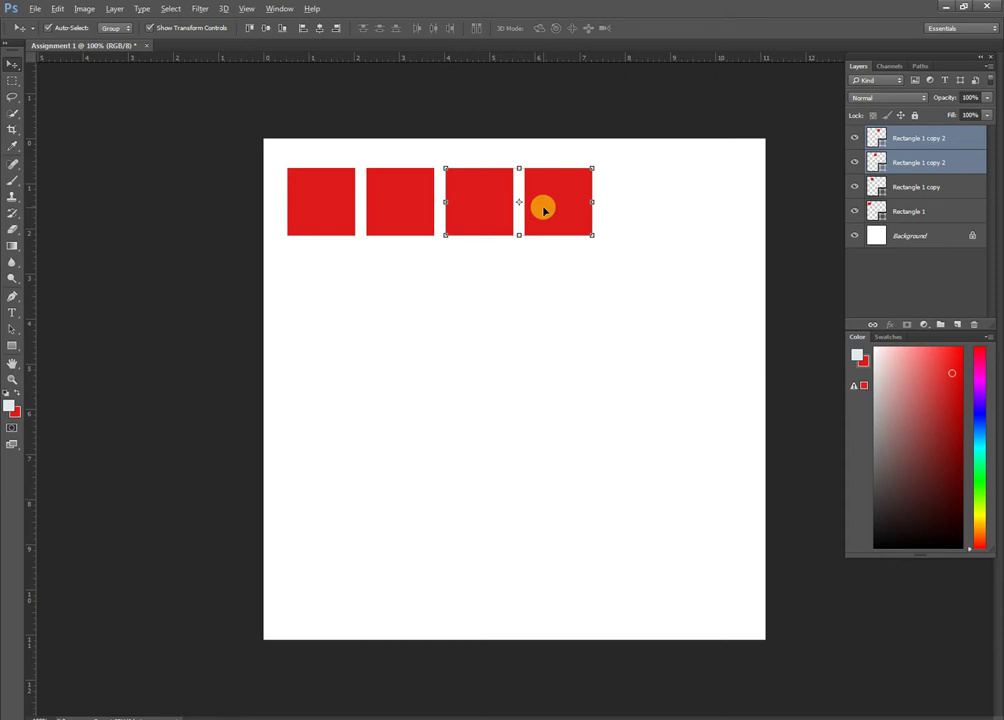
left_click_drag(544, 210, 701, 207)
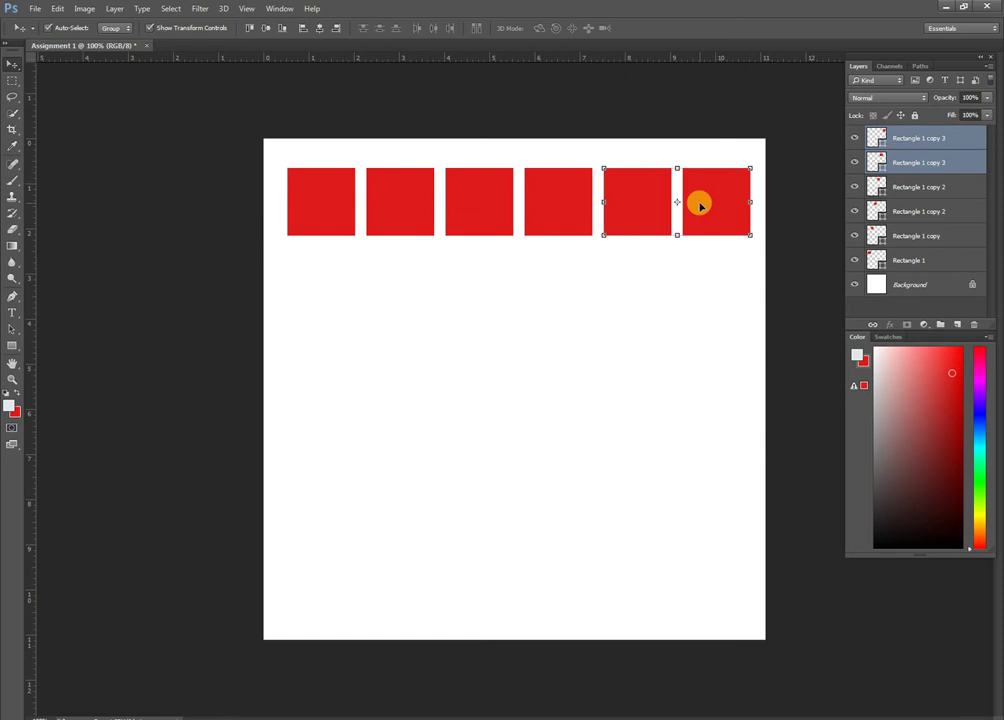
Select all six squares in the top row
left_click(562, 198, "shift")
left_click(474, 197, "shift")
left_click(375, 202, "shift")
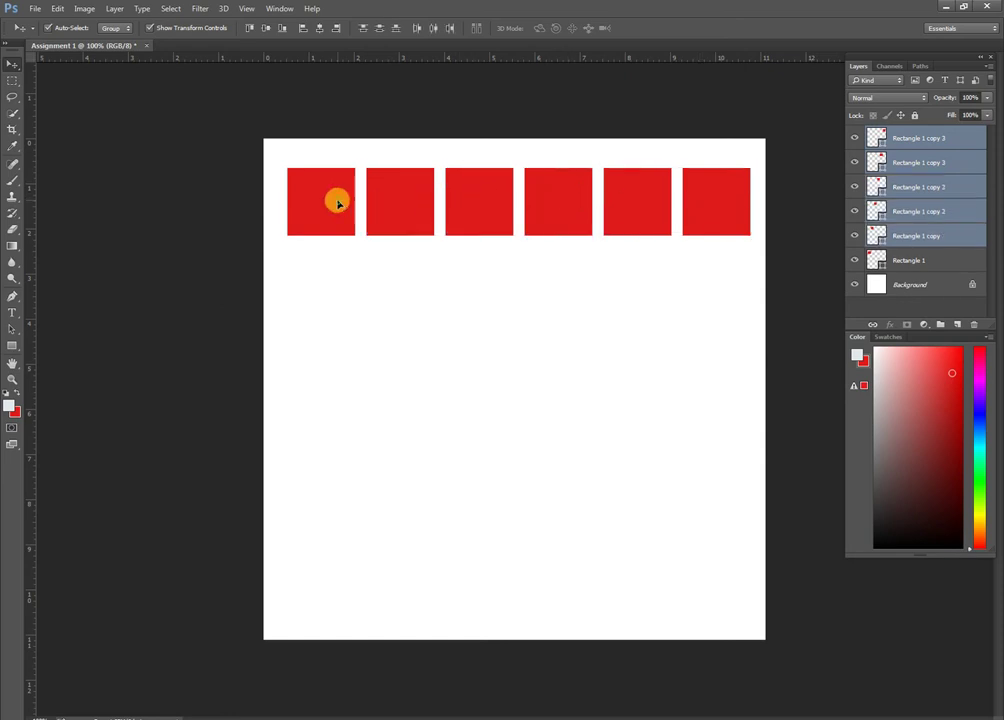
left_click(337, 201, "shift")
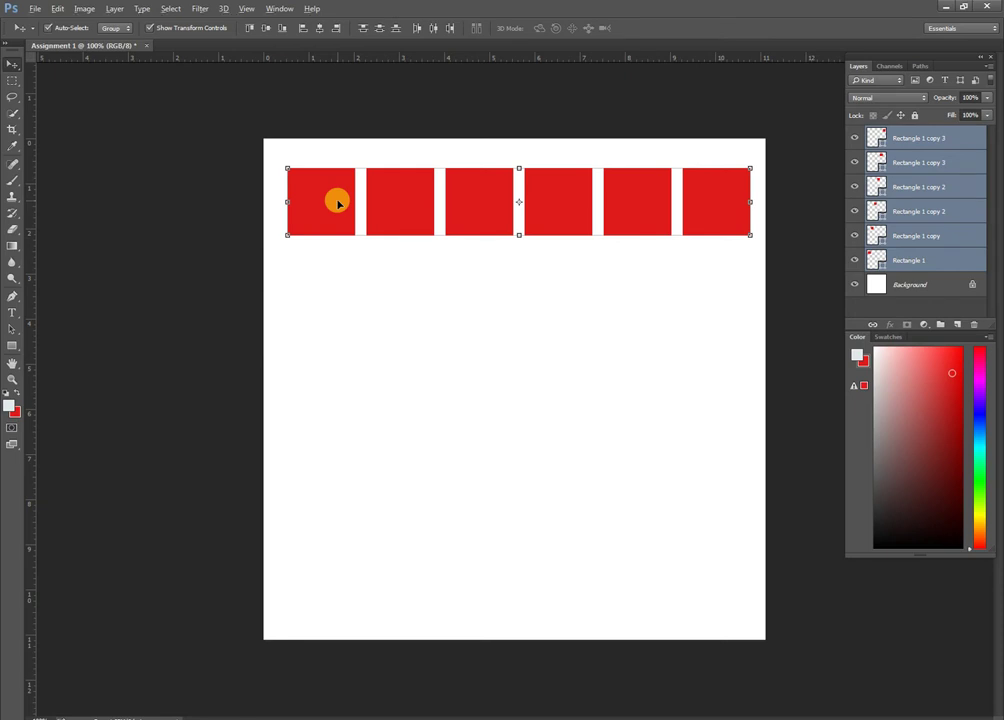
Copy the six-square row downward to build six evenly spaced rows
left_click_drag(338, 203, 338, 281)
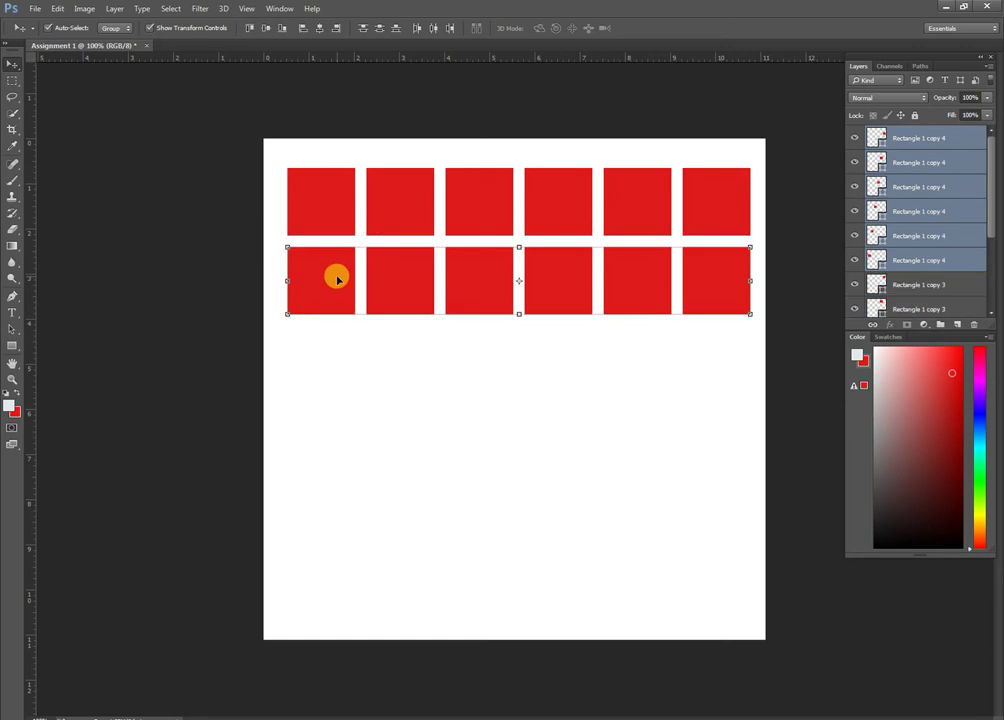
left_click_drag(338, 280, 338, 361)
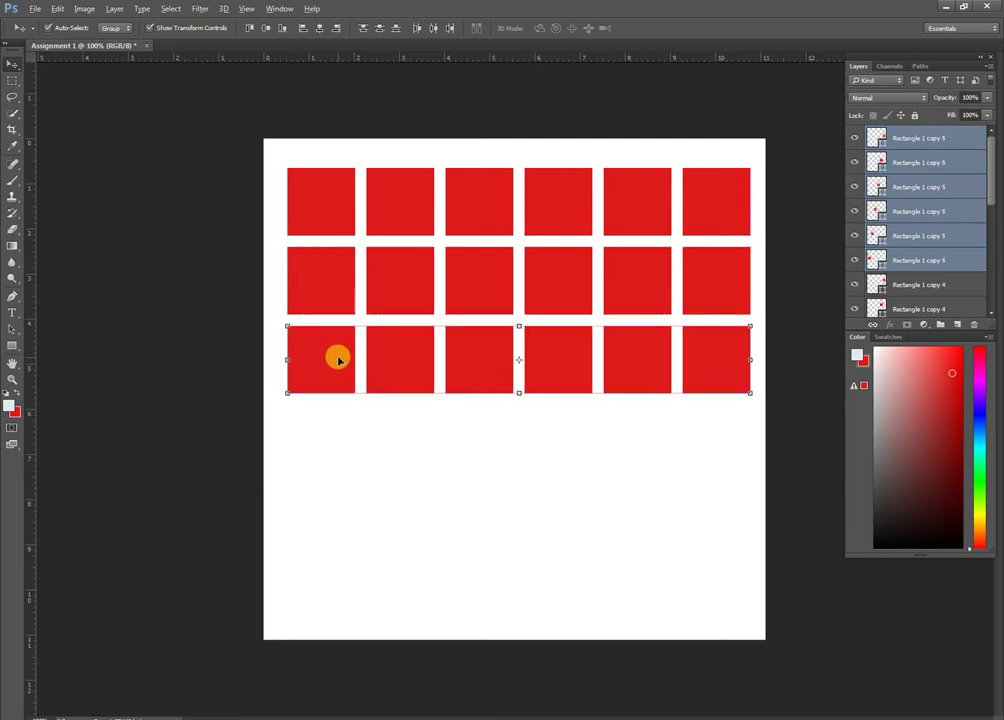
left_click_drag(338, 361, 345, 597)
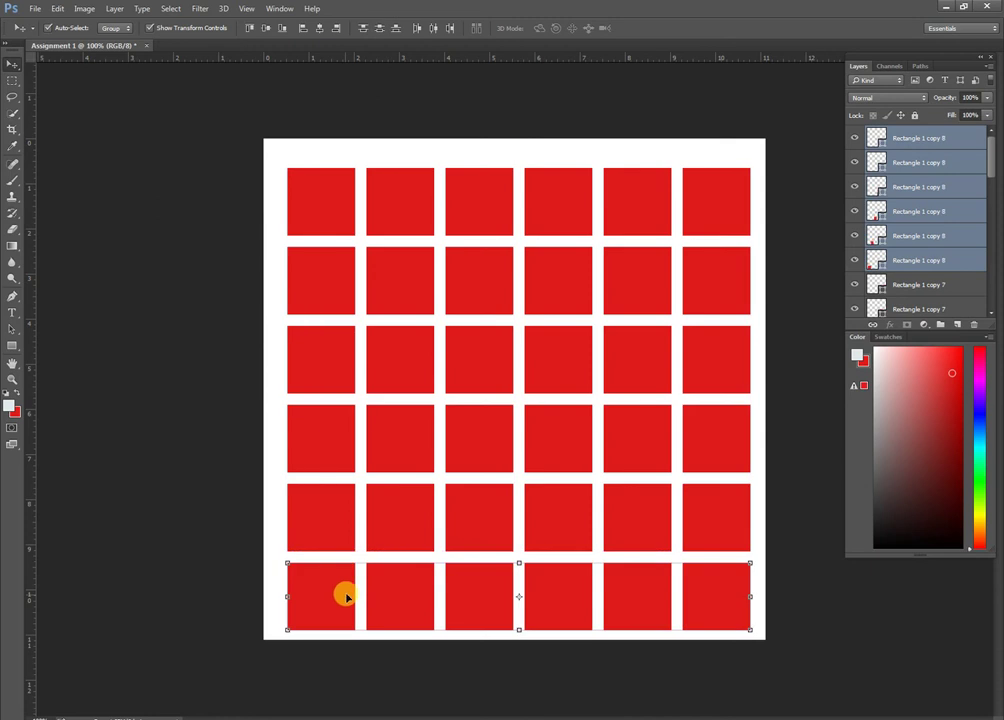
left_click(334, 206)
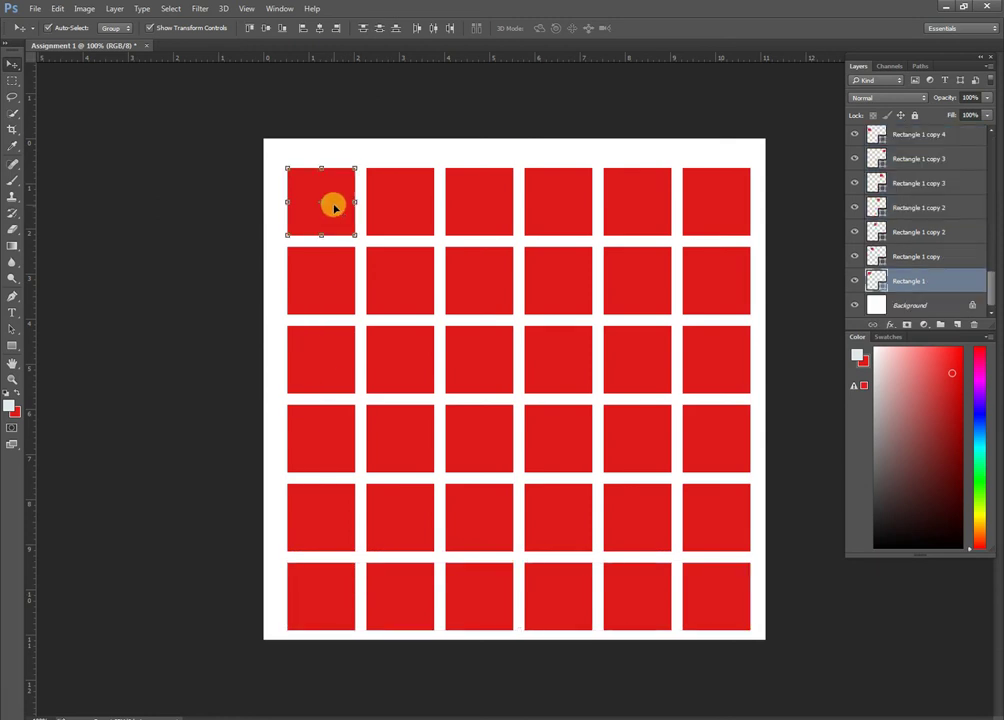
Fill the second and third top-row squares black and bright cyan
left_click(397, 206)
left_click(889, 378)
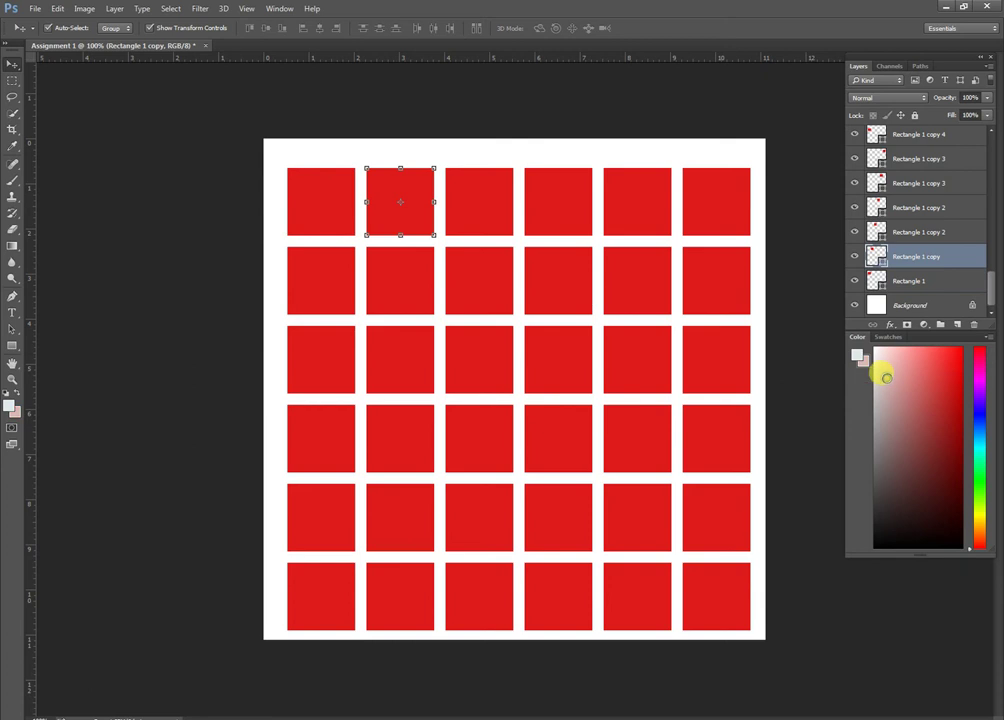
left_click(882, 535)
key("alt+BackSpace")
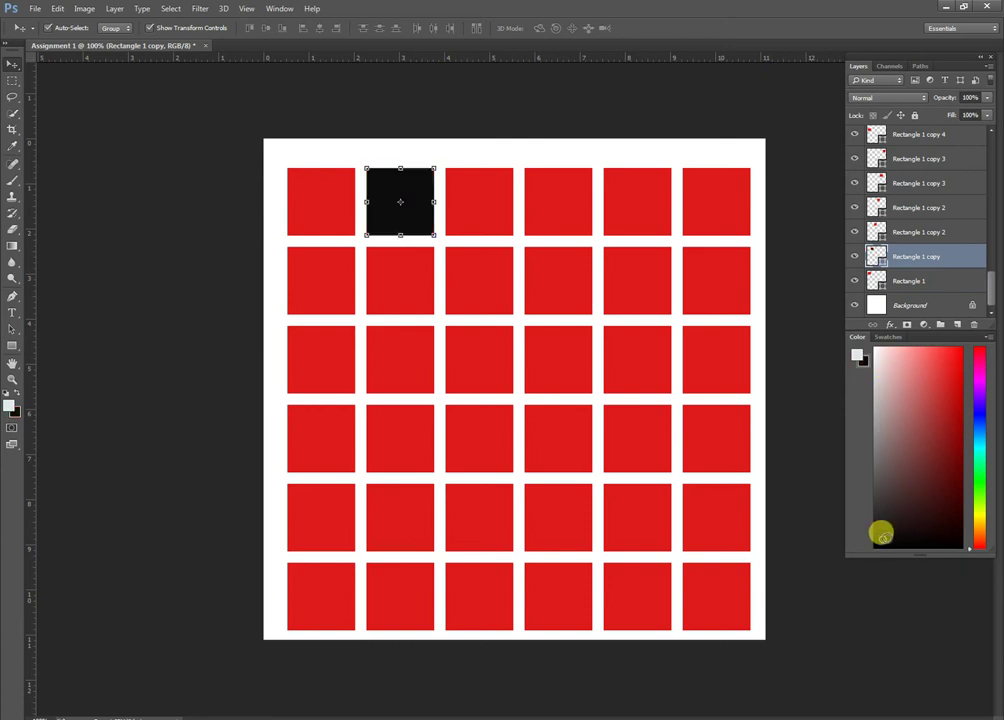
left_click(480, 220)
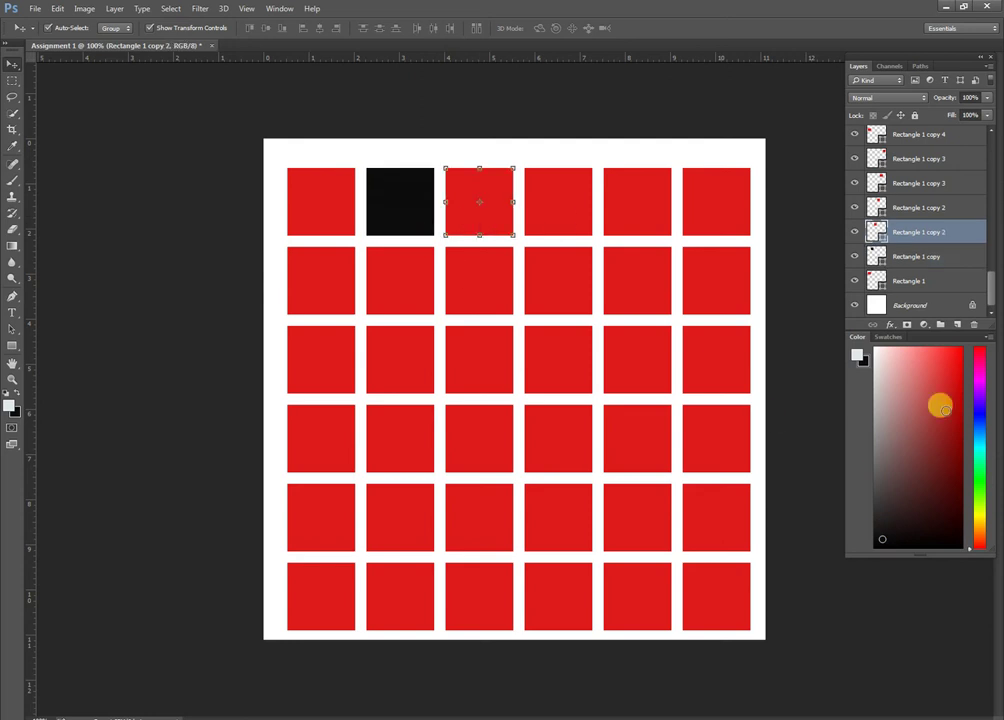
left_click(979, 447)
left_click(925, 385)
left_click_drag(925, 385, 951, 375)
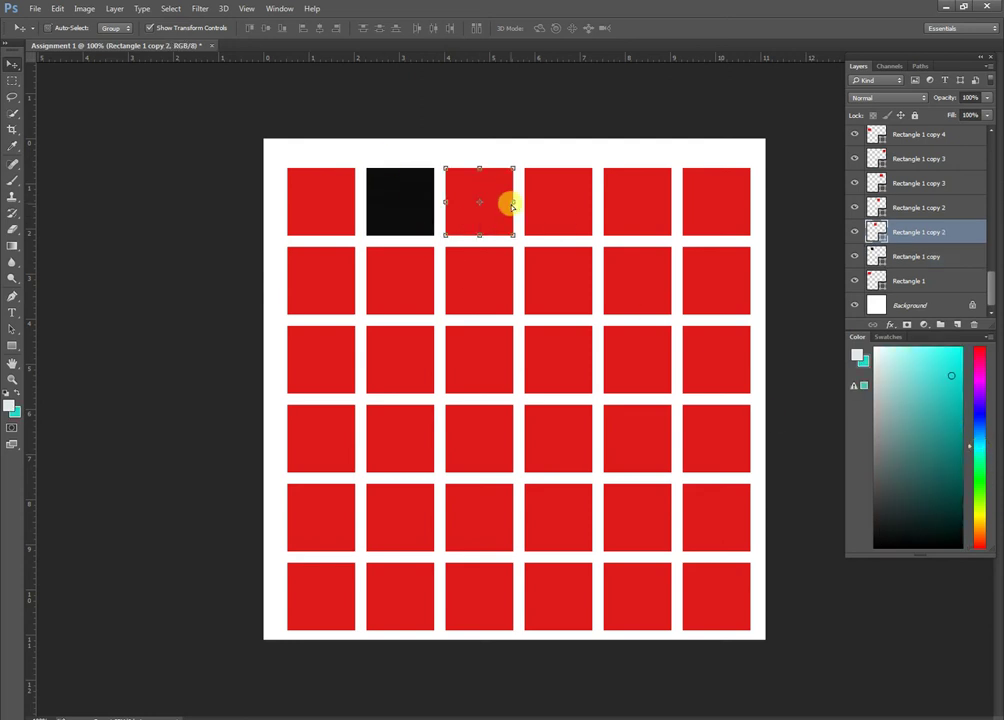
key("alt+BackSpace")
Fill the fourth and fifth top-row squares purple and magenta
left_click(558, 207)
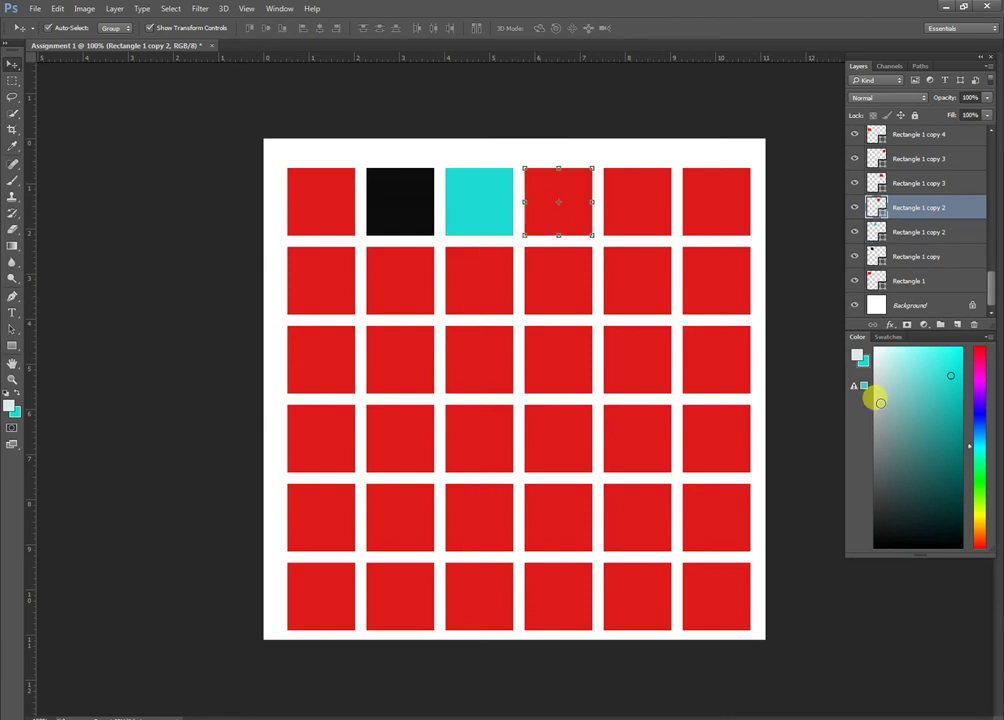
left_click(902, 374)
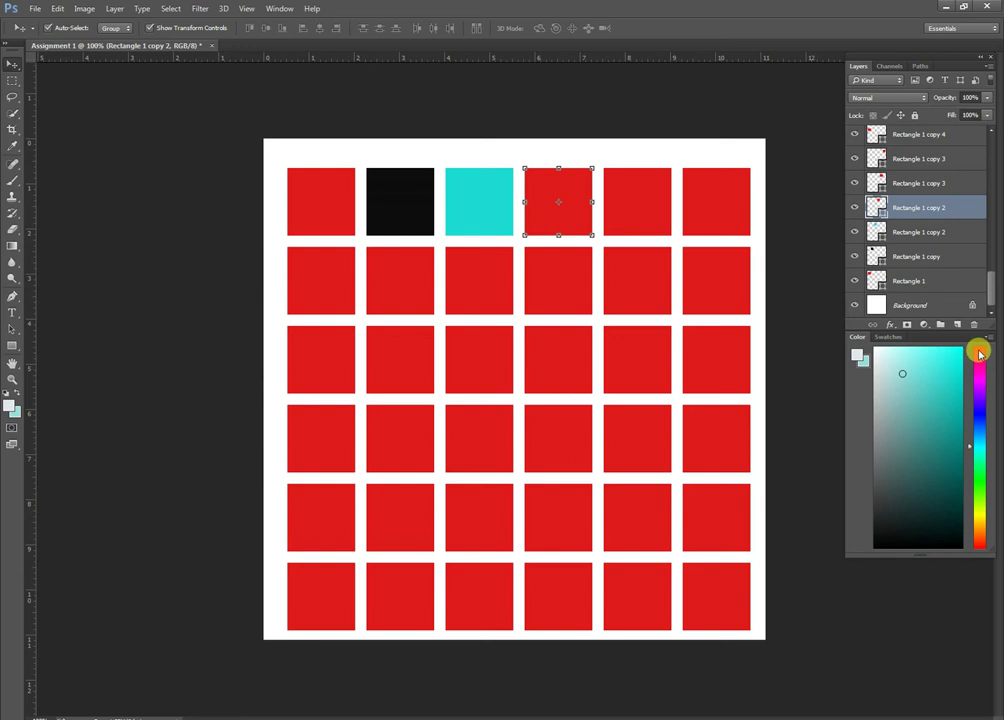
left_click(978, 387)
left_click(951, 371)
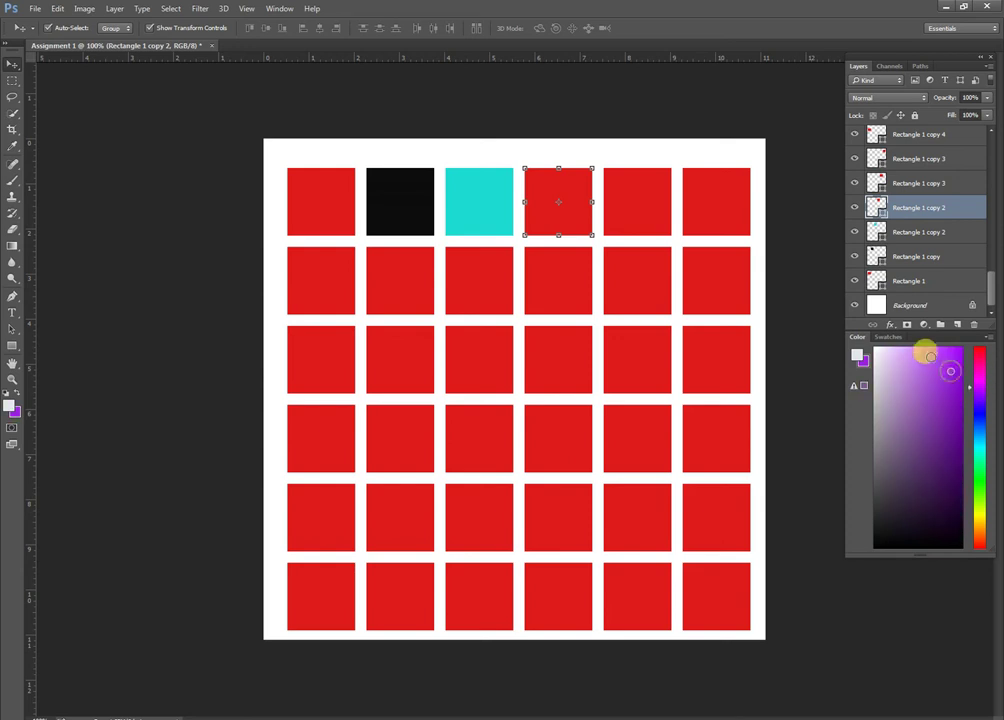
key("alt+BackSpace")
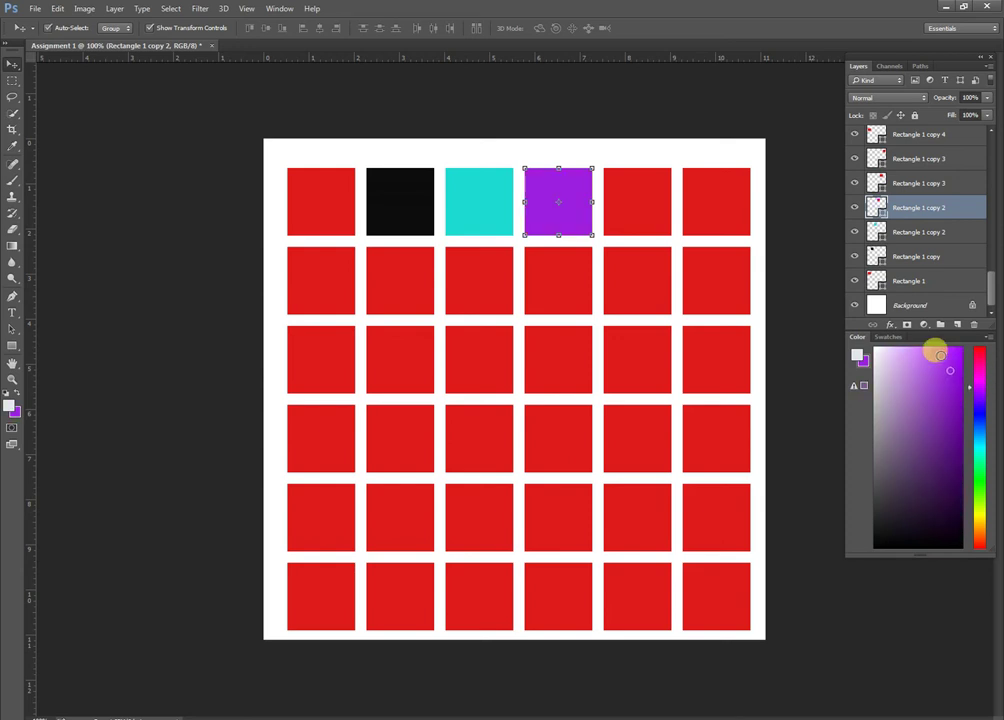
left_click(649, 207)
left_click(649, 207)
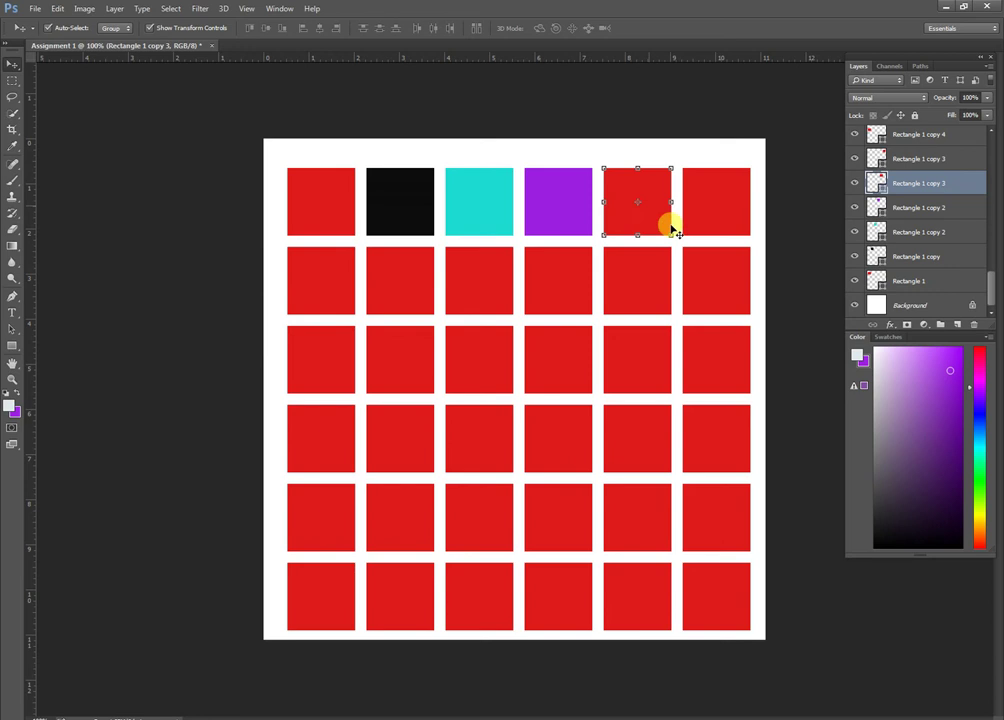
left_click(980, 364)
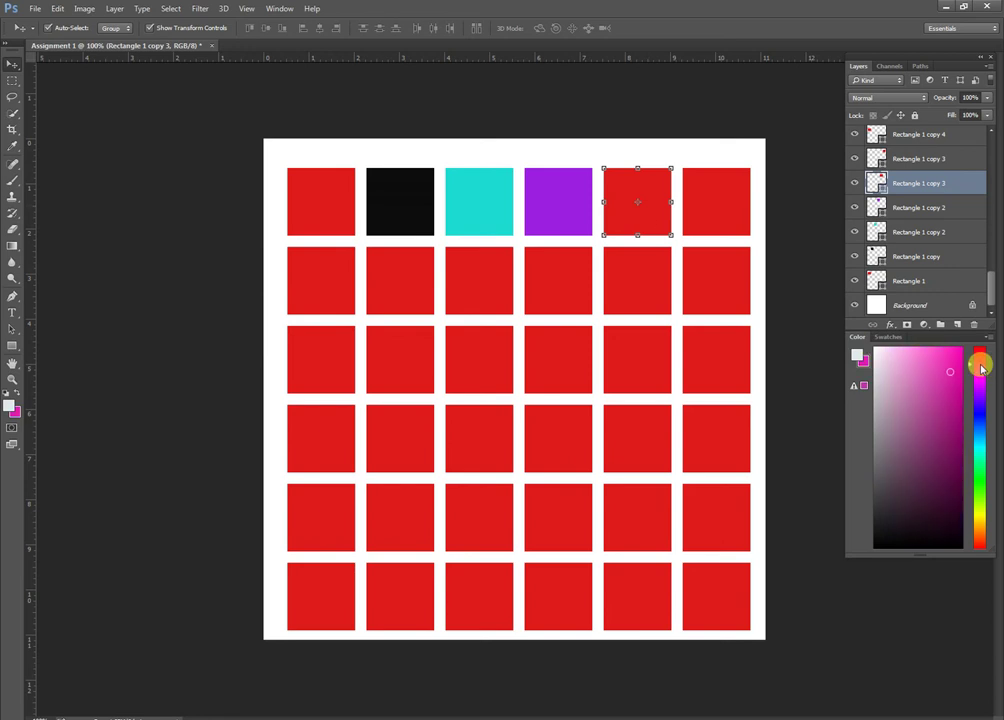
left_click(944, 392)
key("alt+BackSpace")
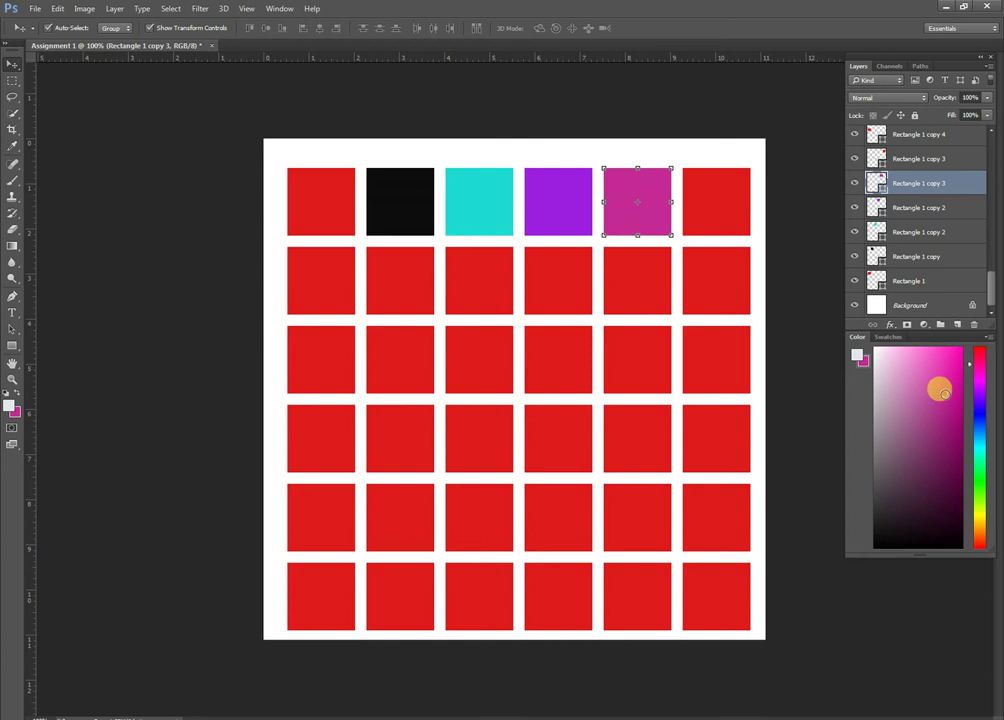
Fill the sixth top-row square green
left_click_drag(980, 425, 980, 458)
left_click_drag(939, 399, 955, 372)
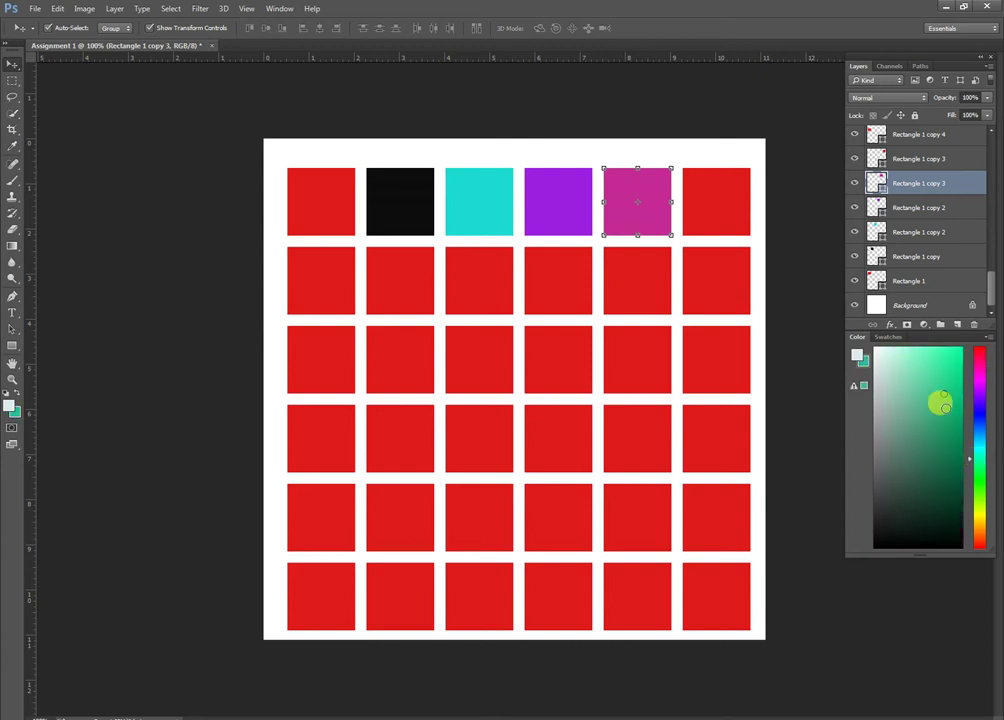
left_click(717, 204)
key("alt+BackSpace")
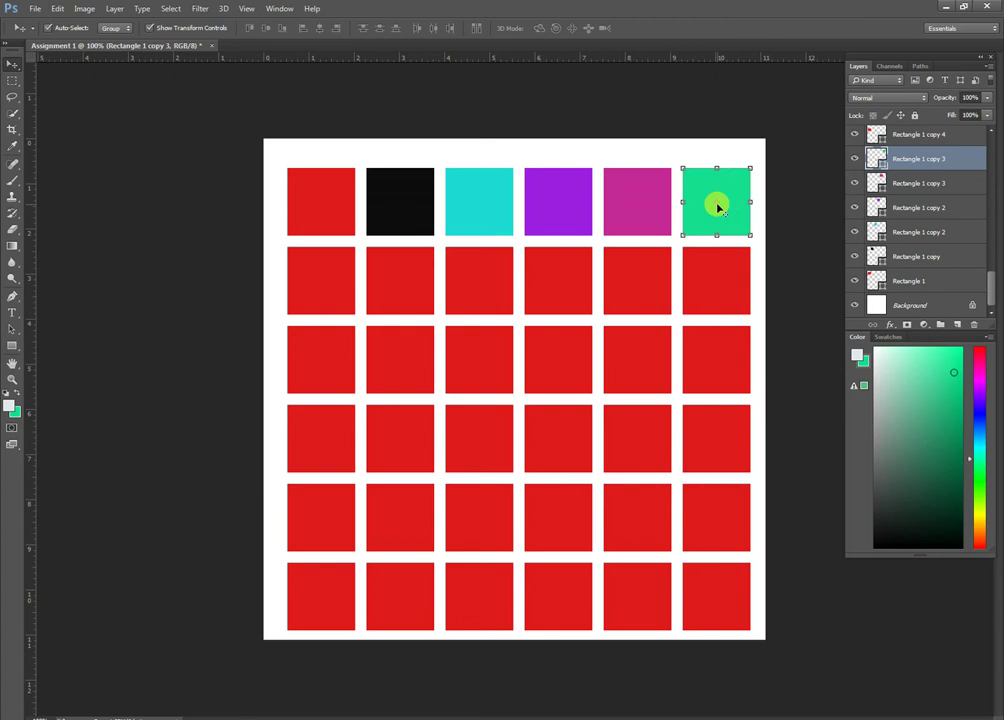
left_click(314, 277)
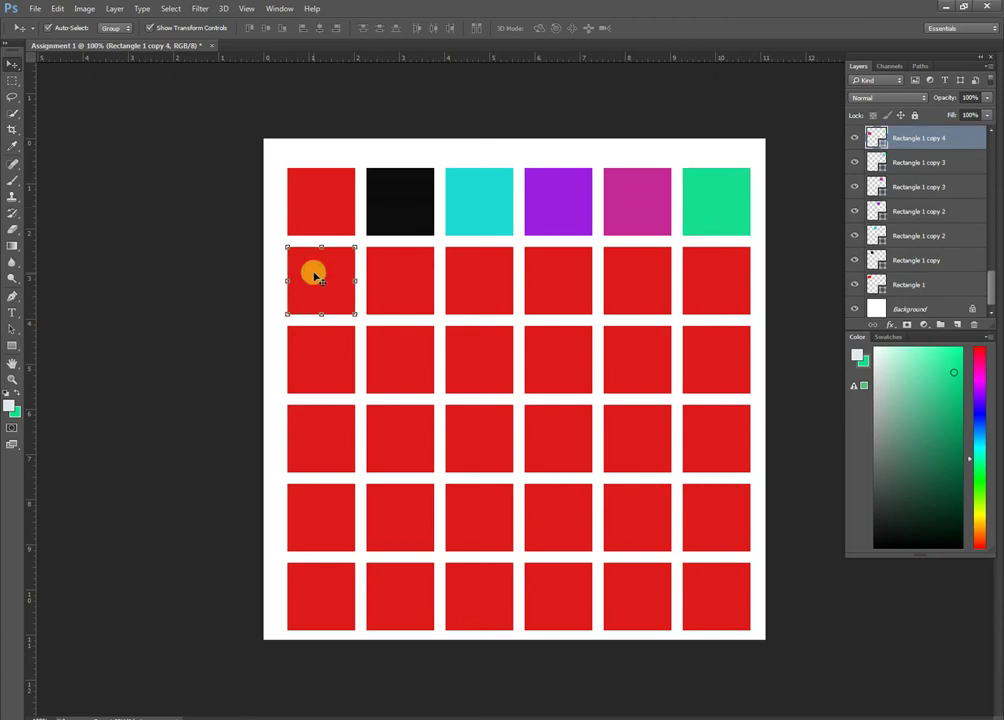
Fill the first two second-row squares green and yellow
left_click_drag(980, 497, 982, 485)
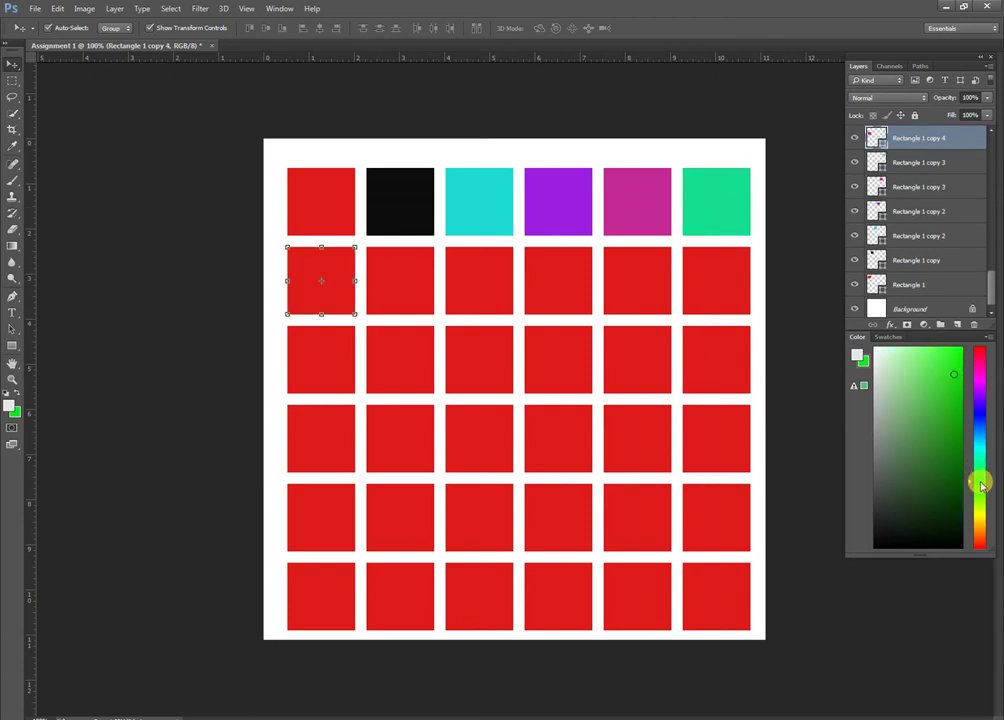
left_click(948, 402)
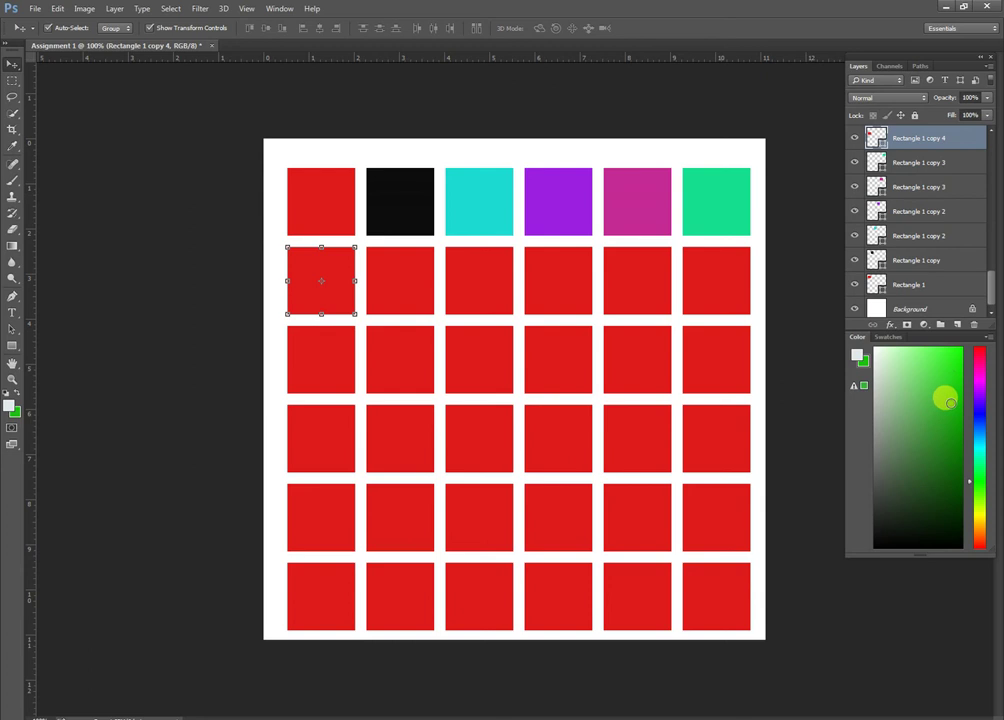
key("alt+BackSpace")
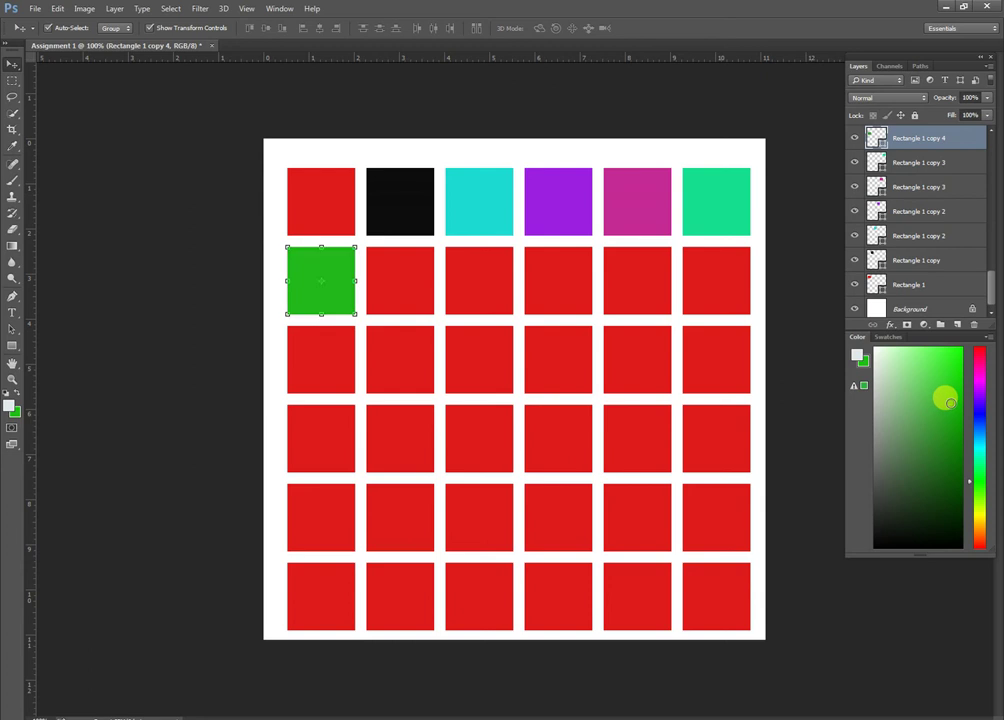
left_click(888, 338)
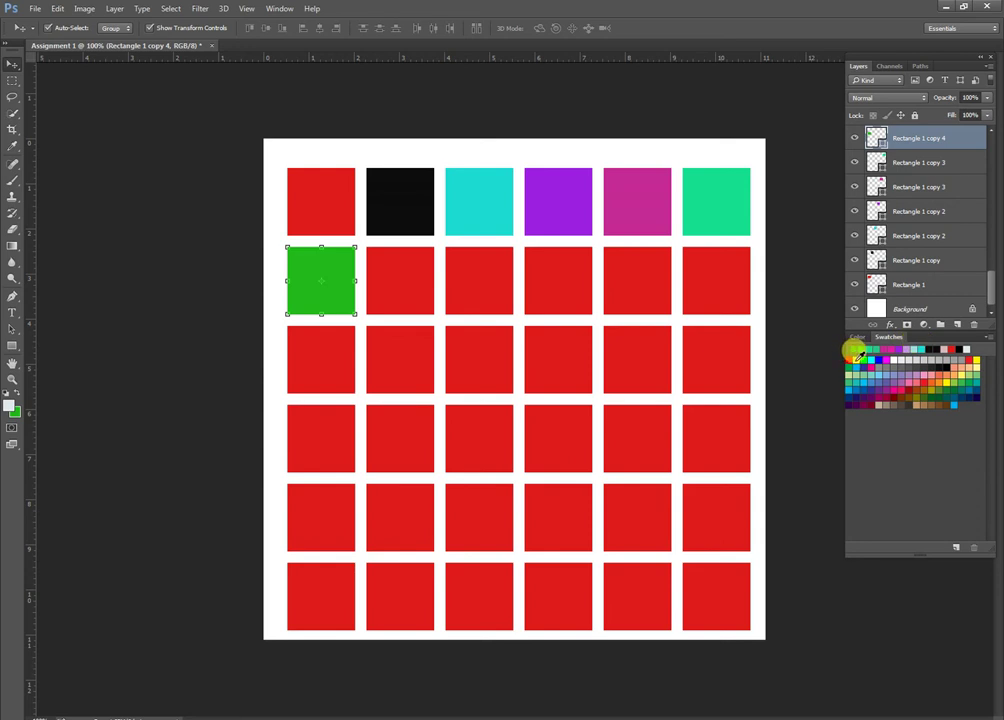
left_click(853, 349)
left_click(383, 283)
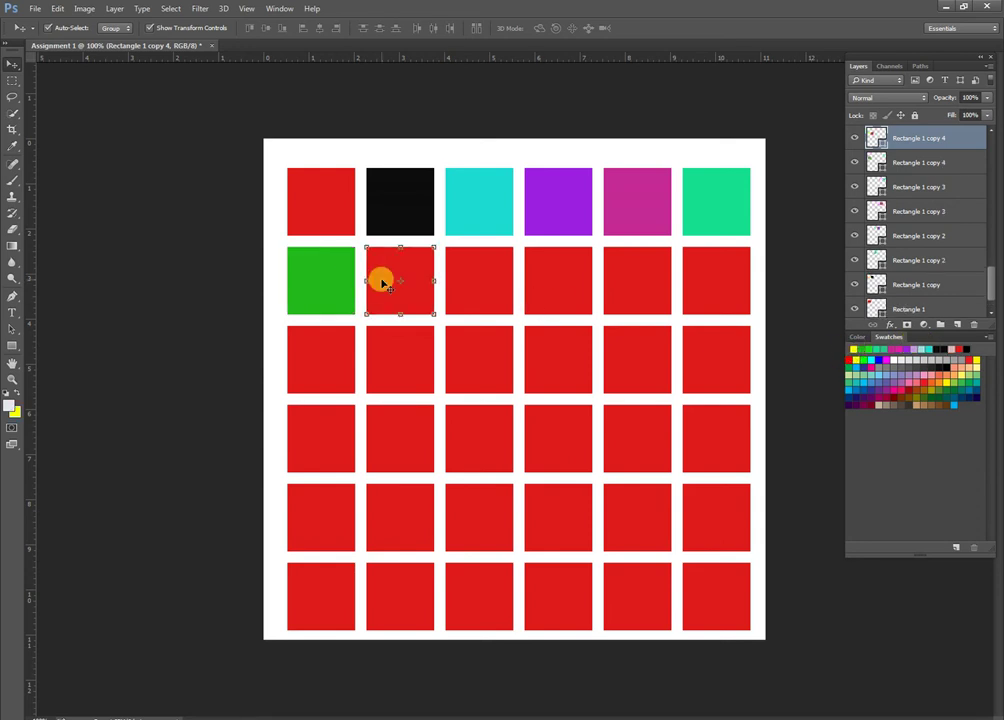
key("alt+BackSpace")
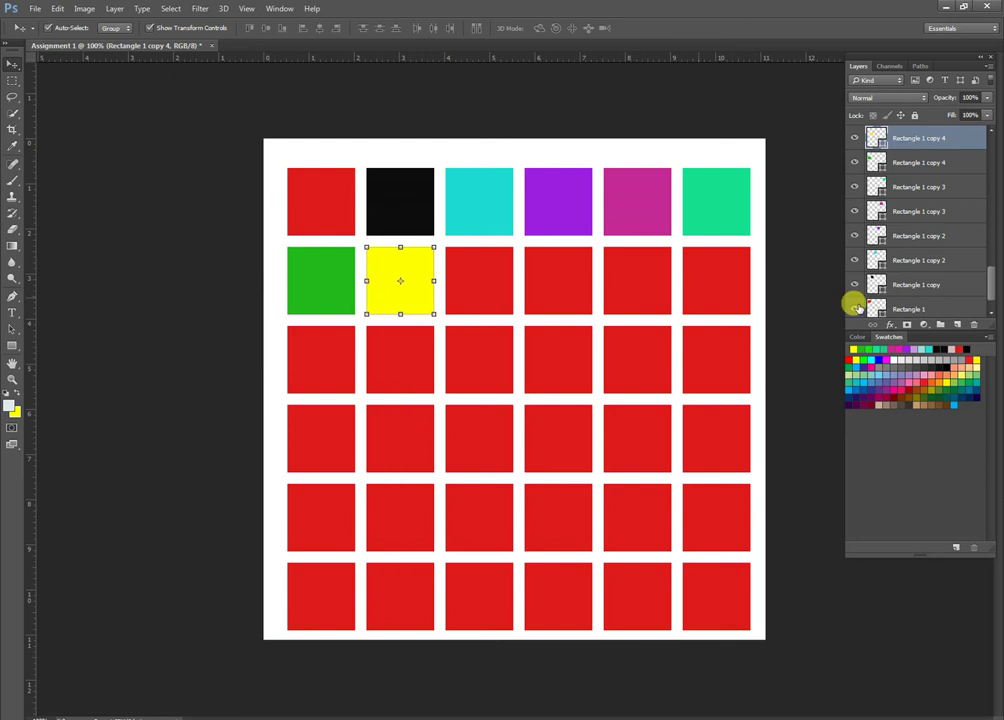
Fill the third and fourth second-row squares bright green and blue
left_click(876, 356)
left_click(509, 285)
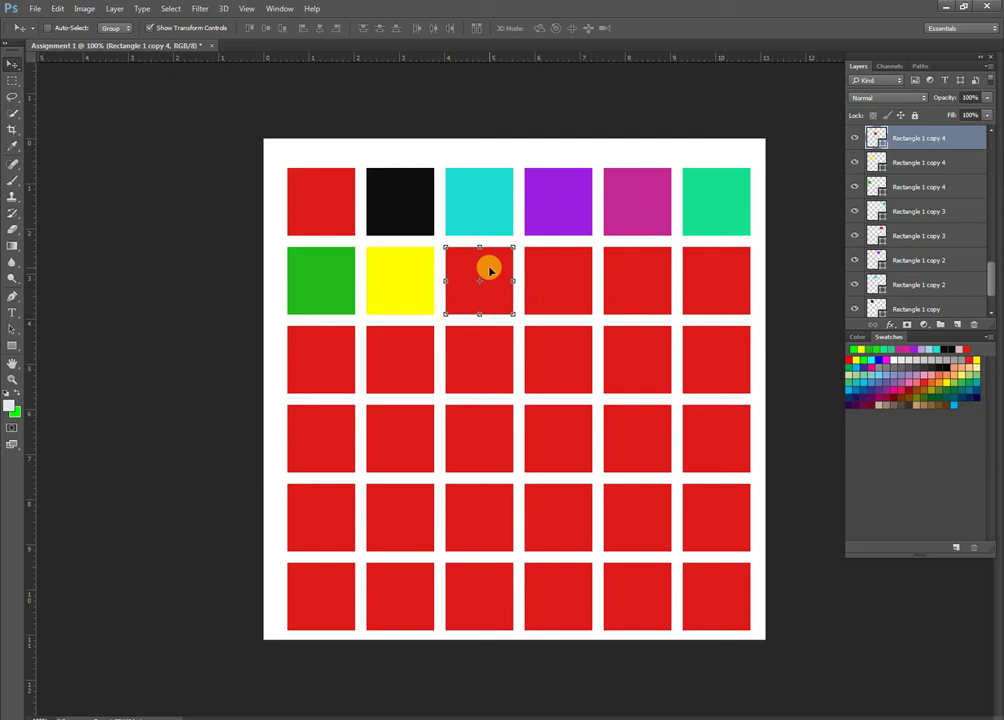
key("alt+BackSpace")
left_click(557, 278)
left_click(882, 357)
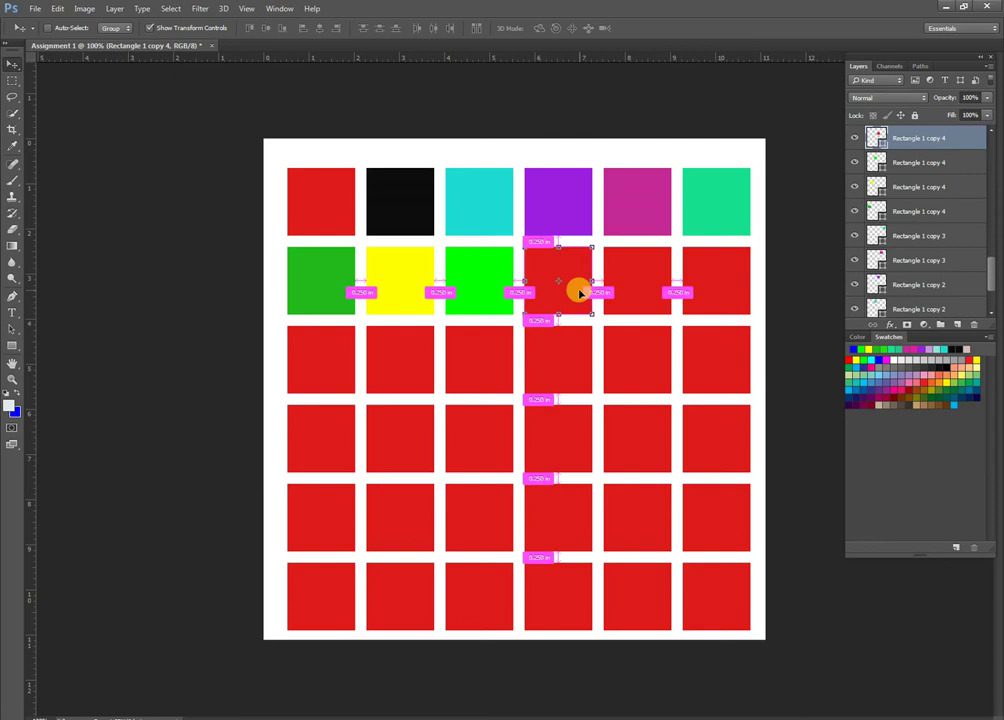
key("alt+BackSpace")
Reset the default colours and pick red for the fifth second-row square
left_click(619, 288)
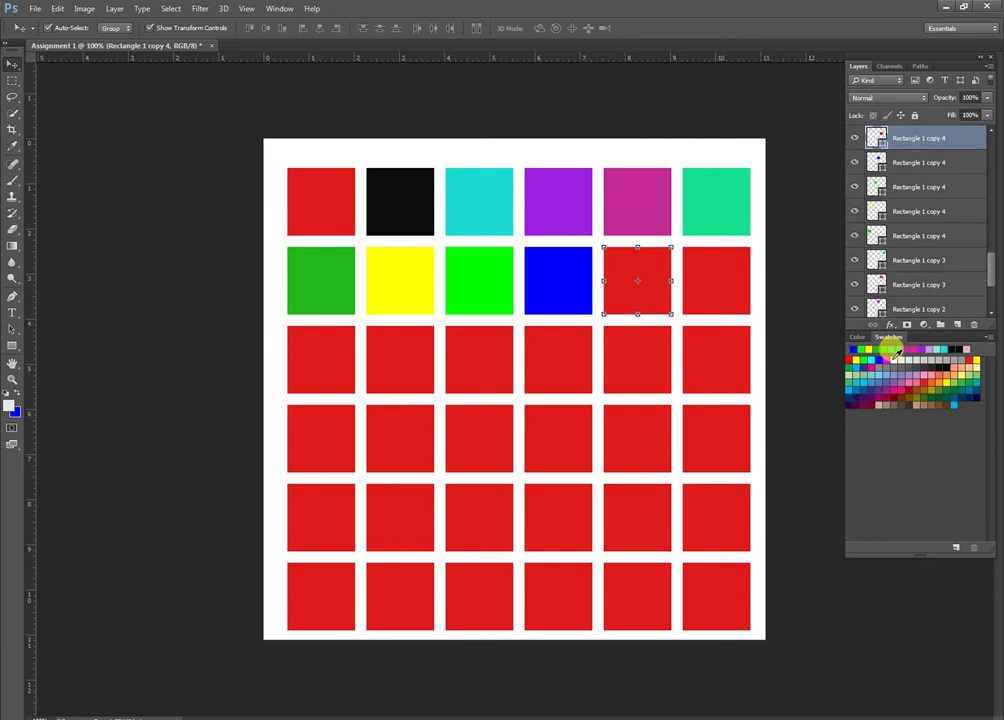
key("d")
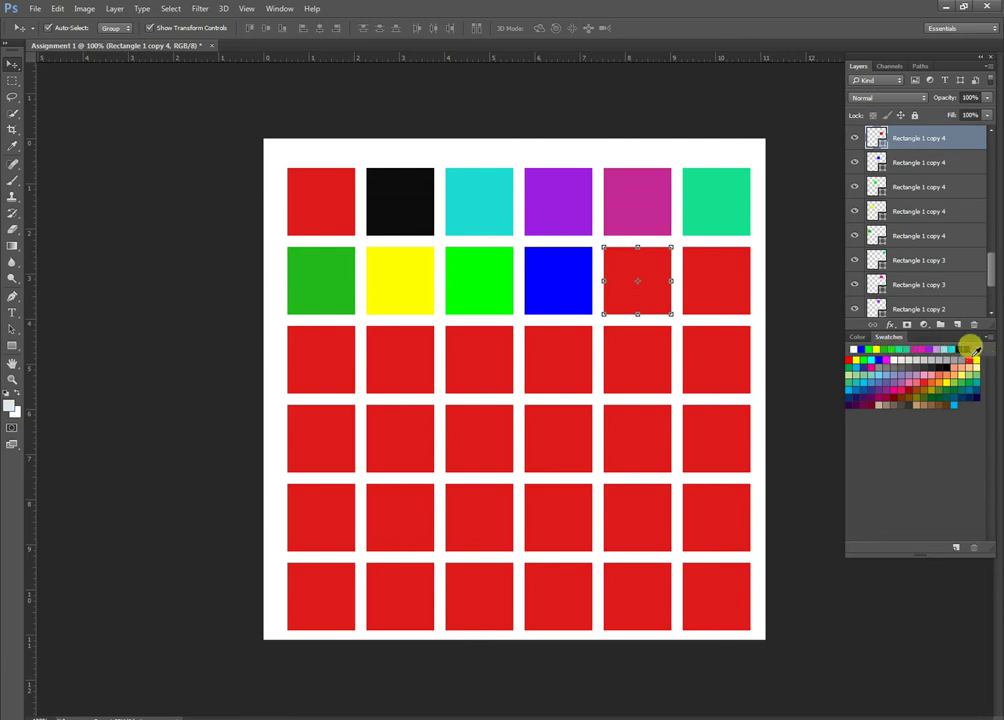
left_click(974, 350)
left_click(676, 282, "alt")
left_click(676, 282, "alt")
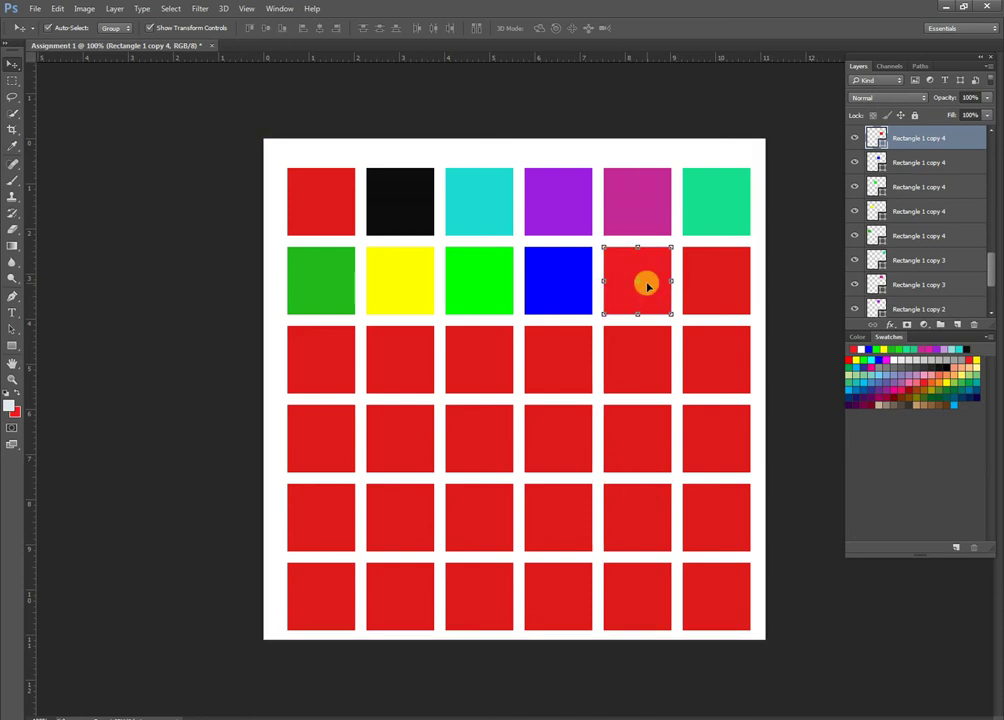
left_click(647, 287, "alt")
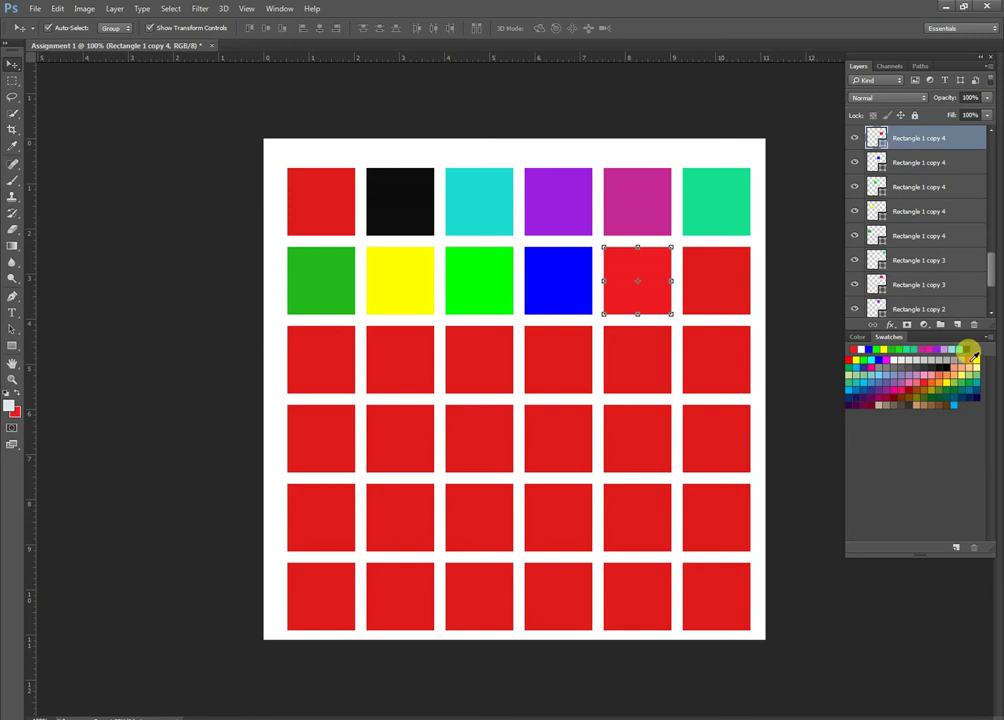
Recolour the last second-row square pale green
left_click(978, 352, "ctrl")
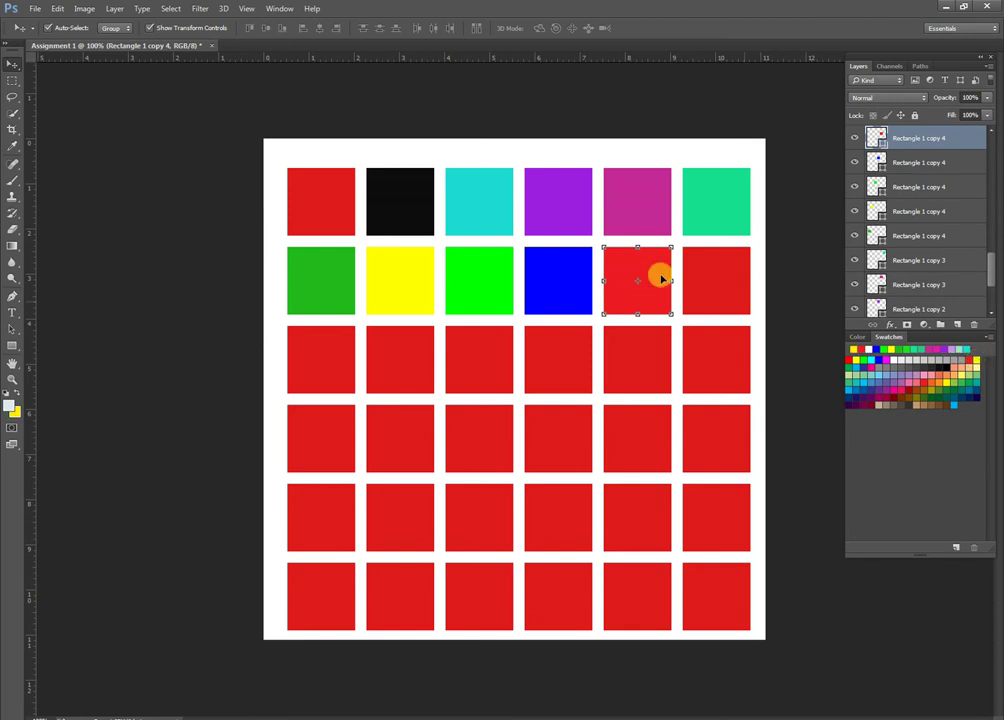
left_click(698, 283)
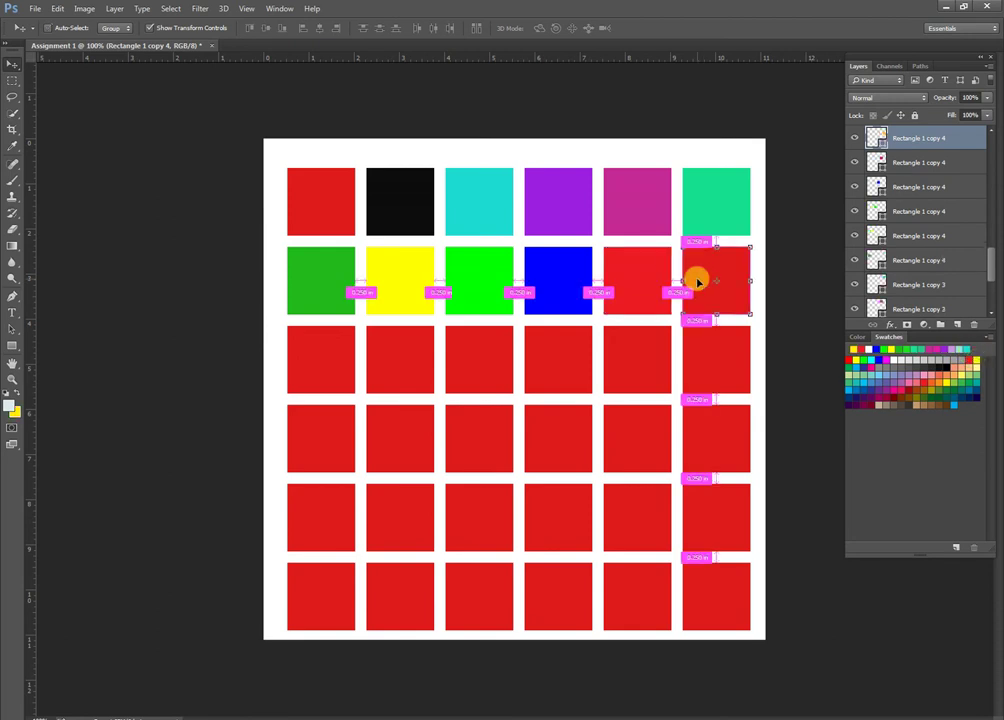
key("ctrl+BackSpace")
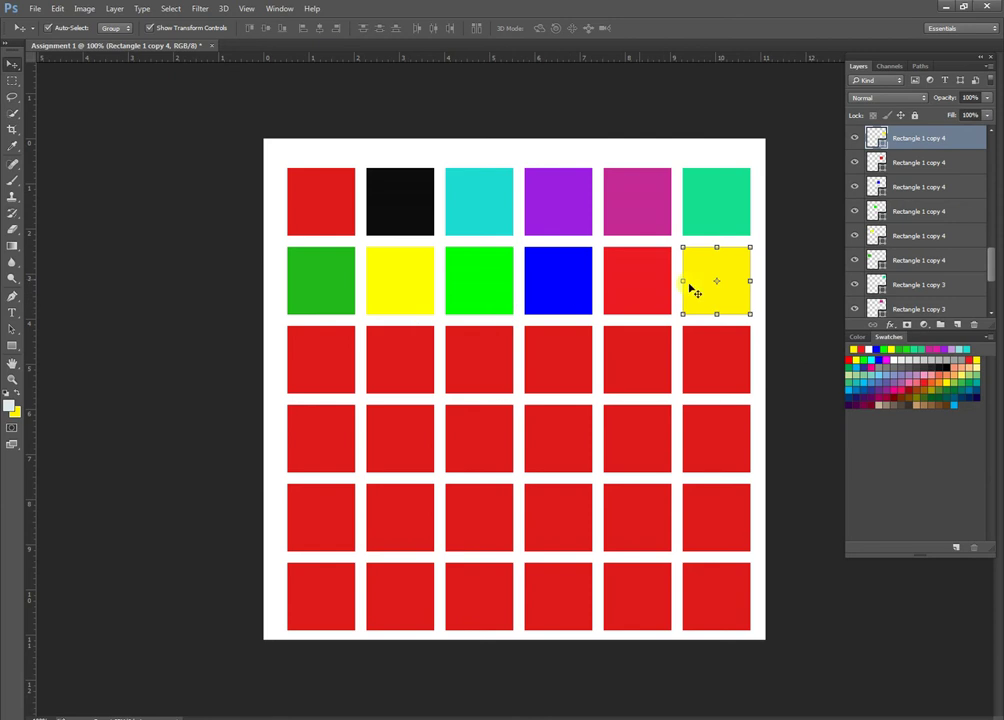
left_click(850, 373)
left_click(707, 294)
left_click(305, 358)
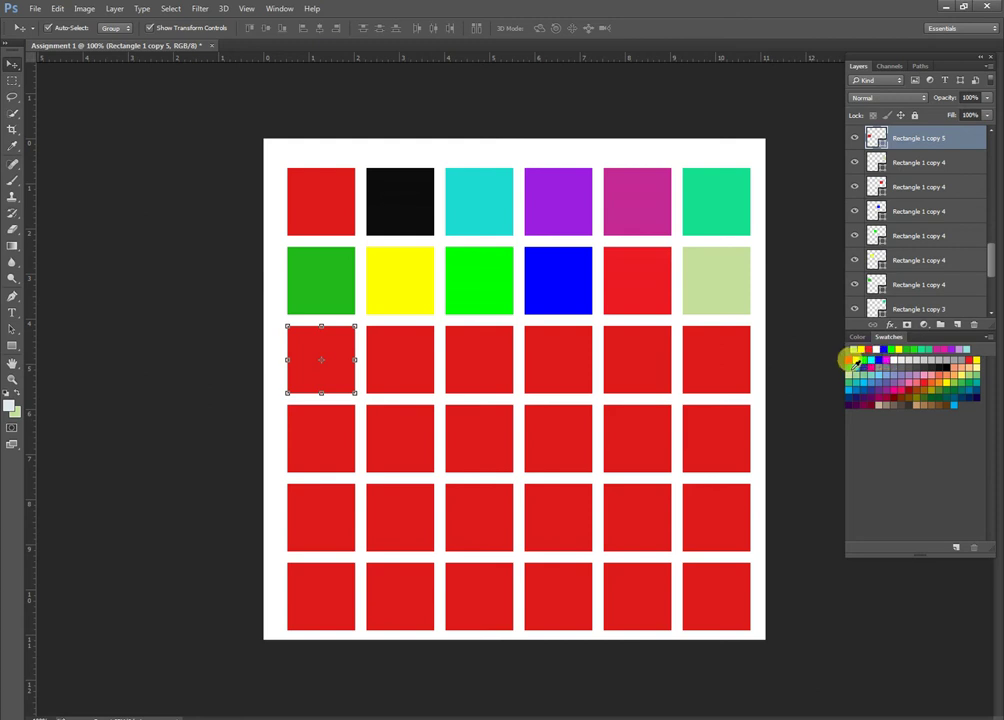
left_click(852, 363)
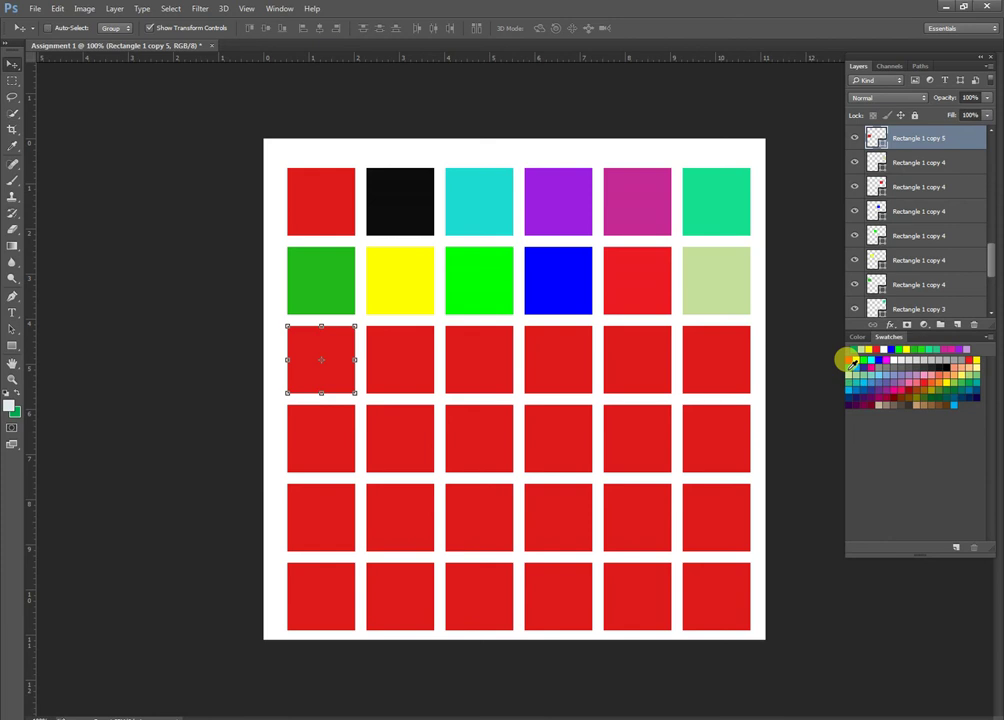
Fill the first three third-row squares green, CMYK Magenta and salmon
key("alt+BackSpace")
left_click(395, 347)
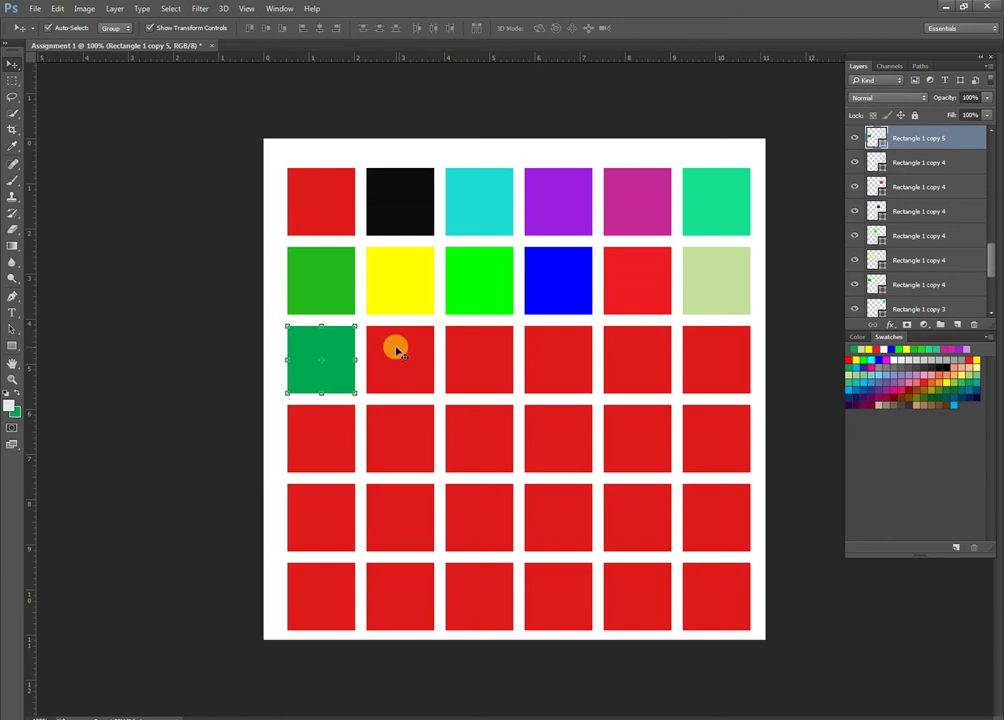
left_click(848, 360)
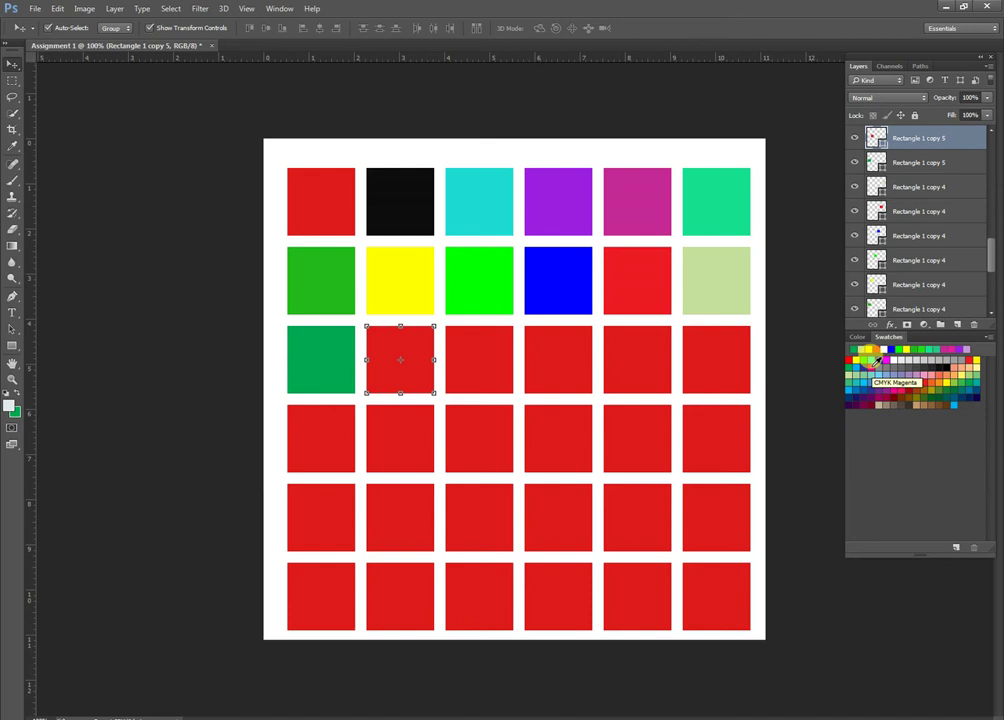
left_click(878, 360)
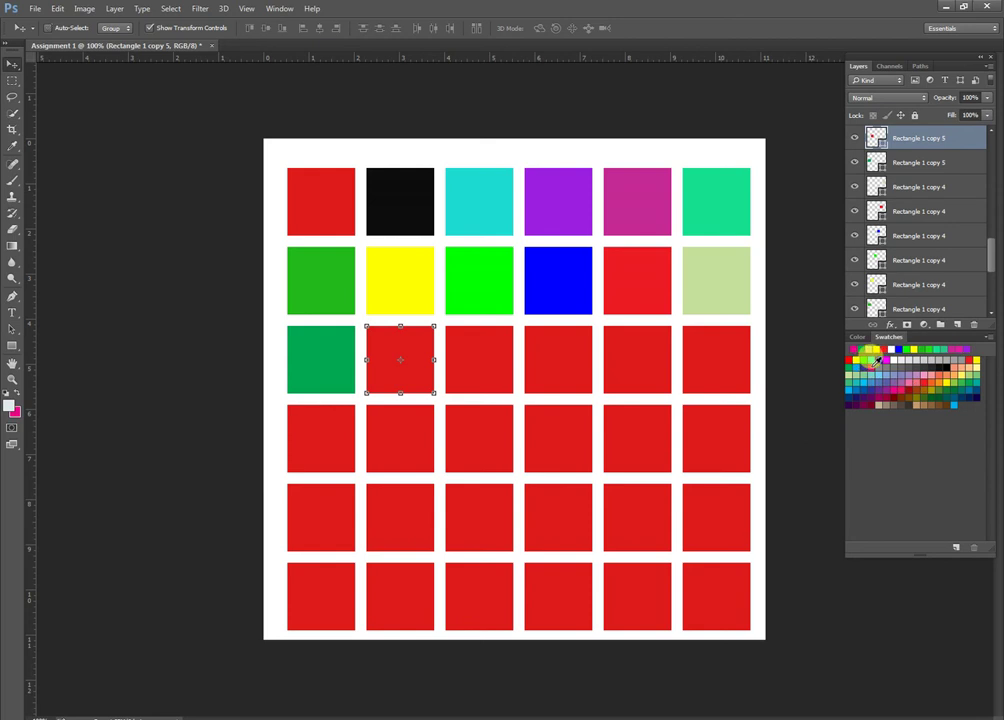
left_click(486, 362)
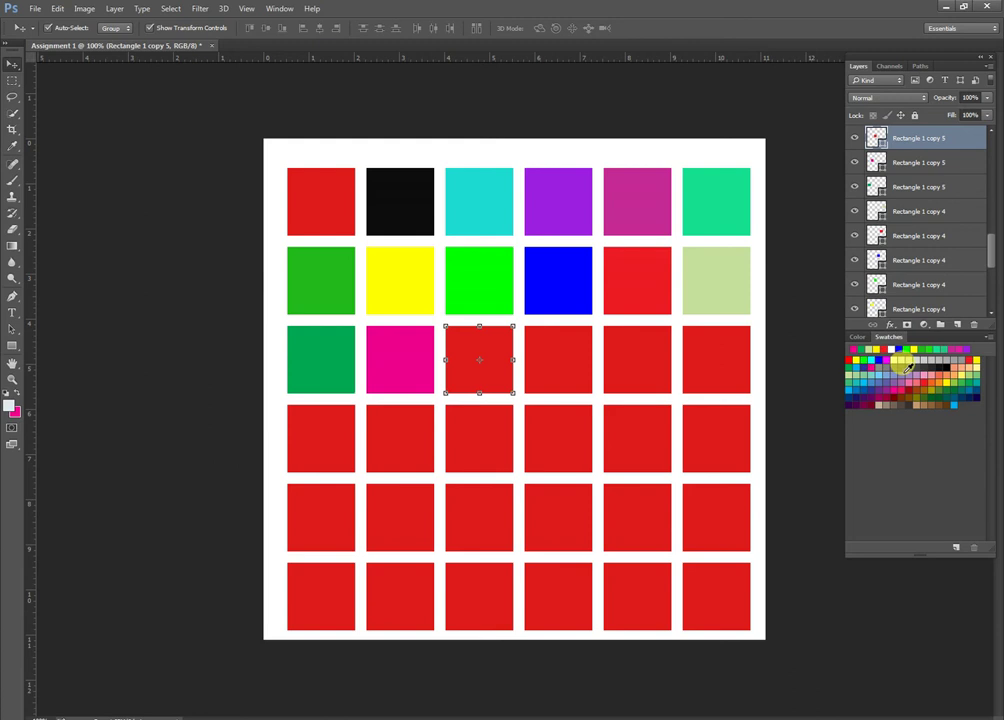
left_click(958, 364)
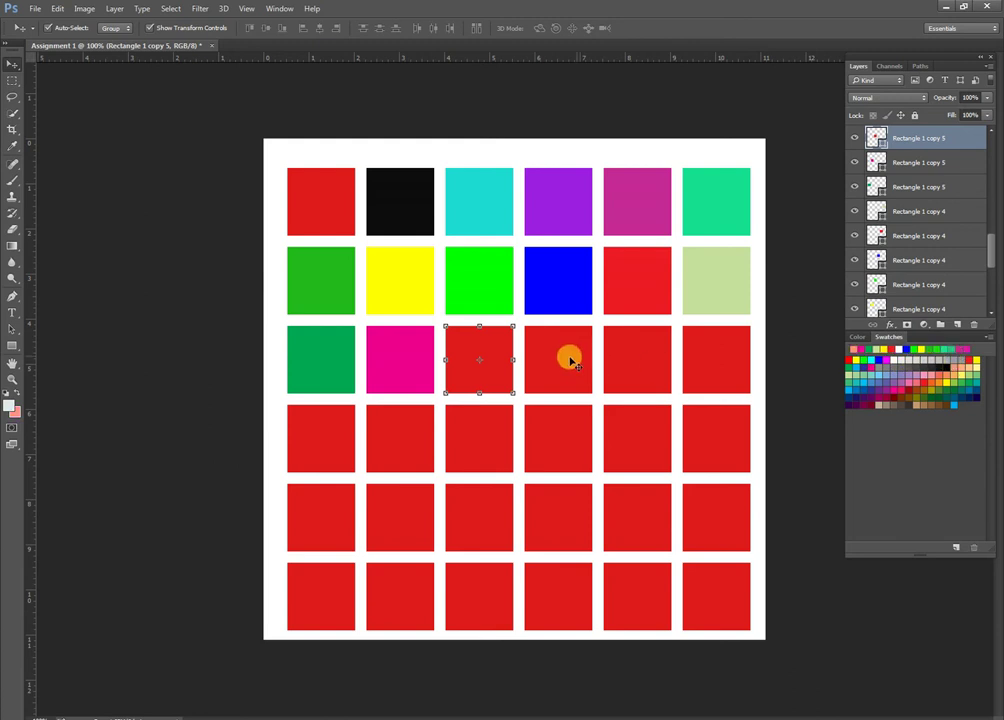
key("ctrl")
key("alt+BackSpace")
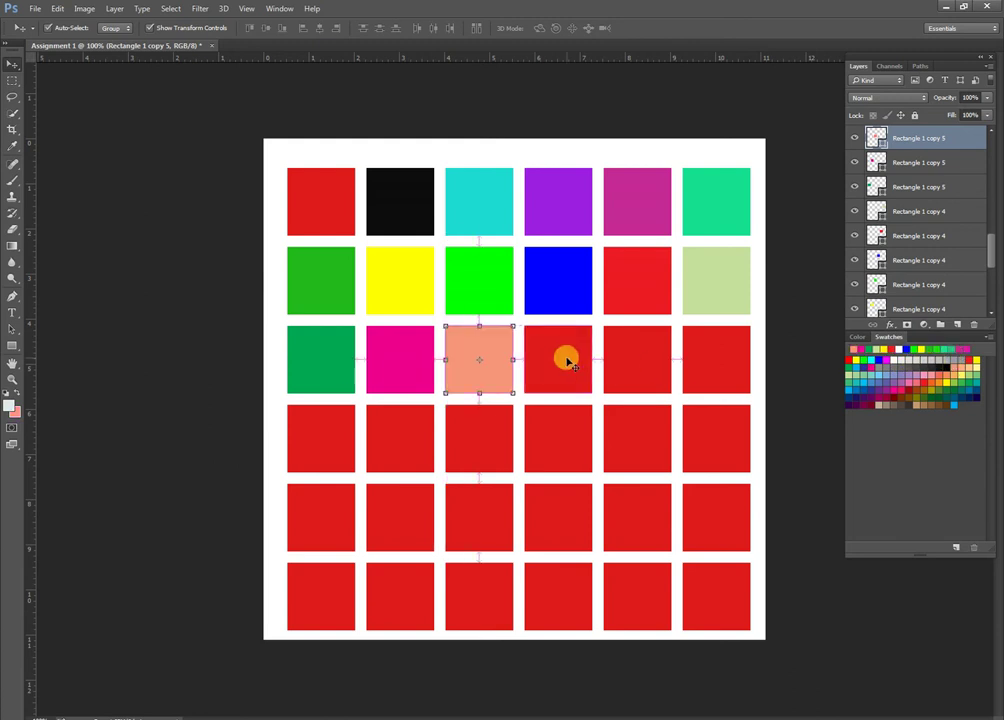
Fill the remaining third-row squares peach, light green and sea green
left_click(566, 360)
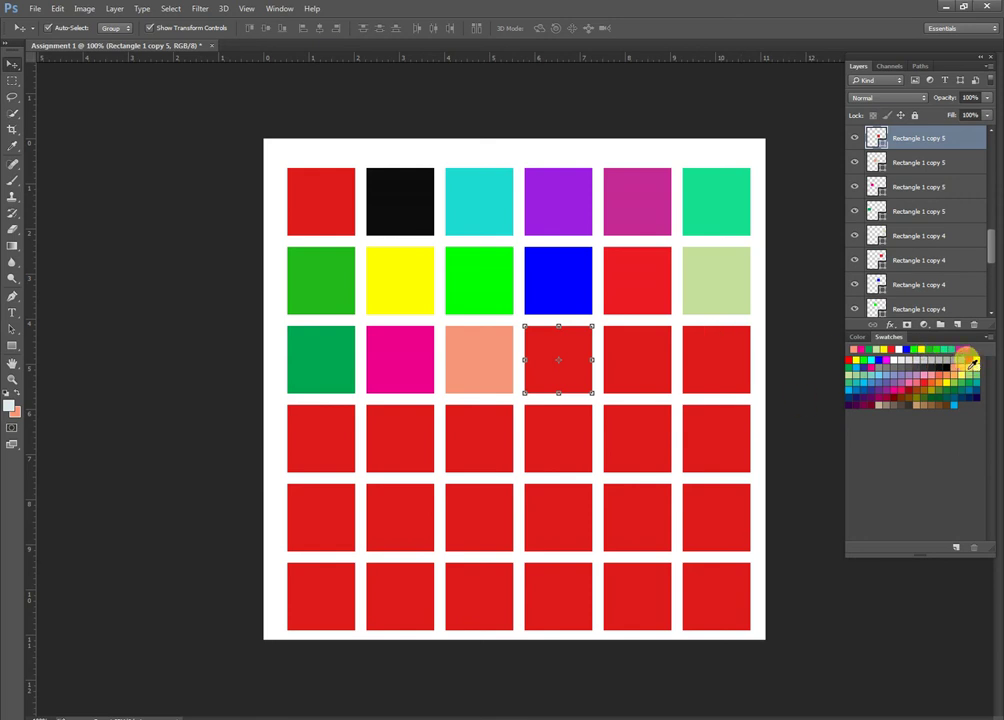
left_click(967, 370)
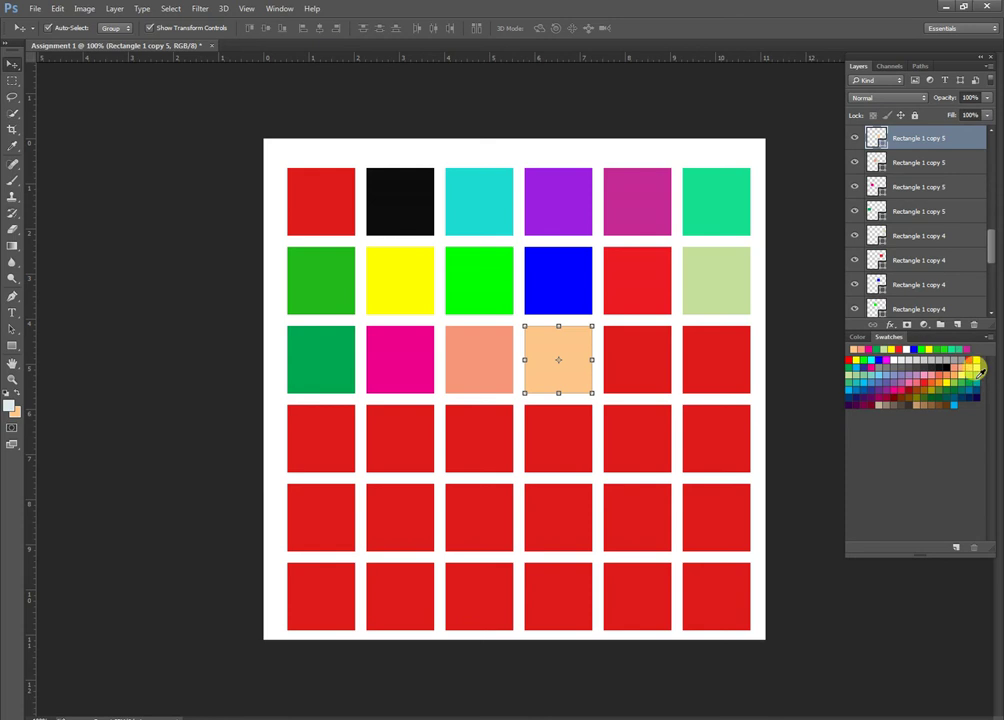
left_click(655, 365)
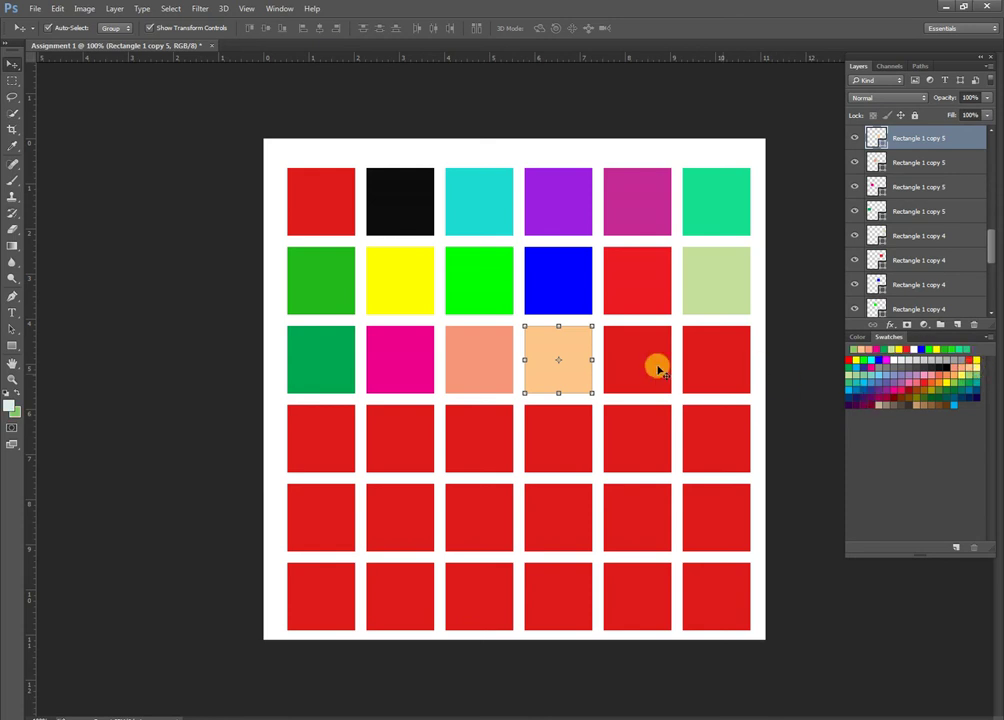
key("ctrl+BackSpace")
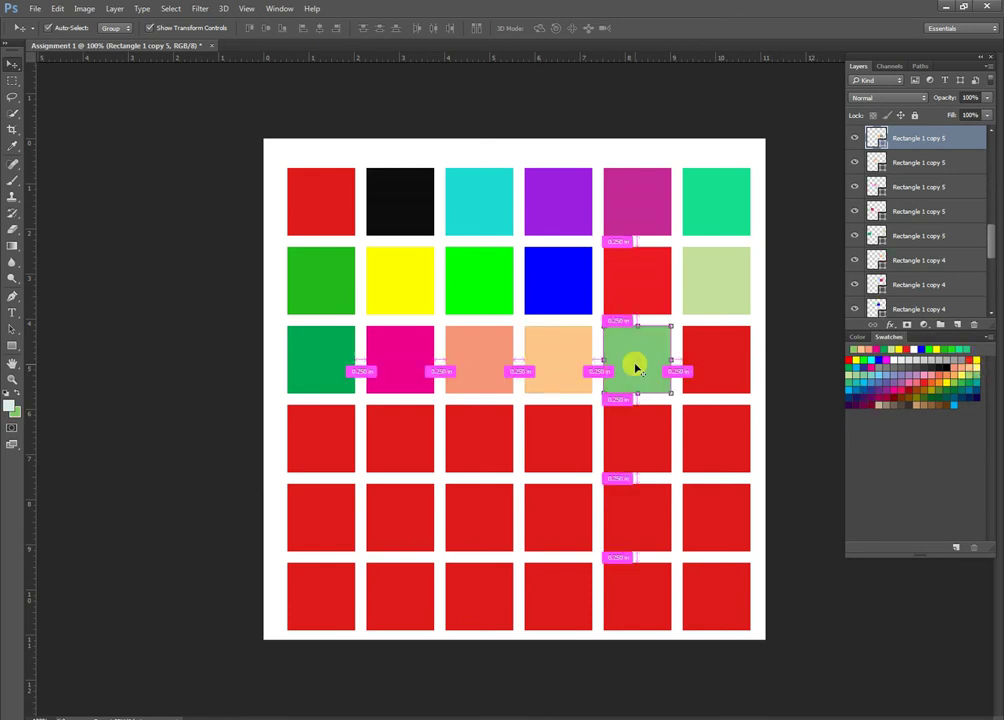
left_click(710, 359)
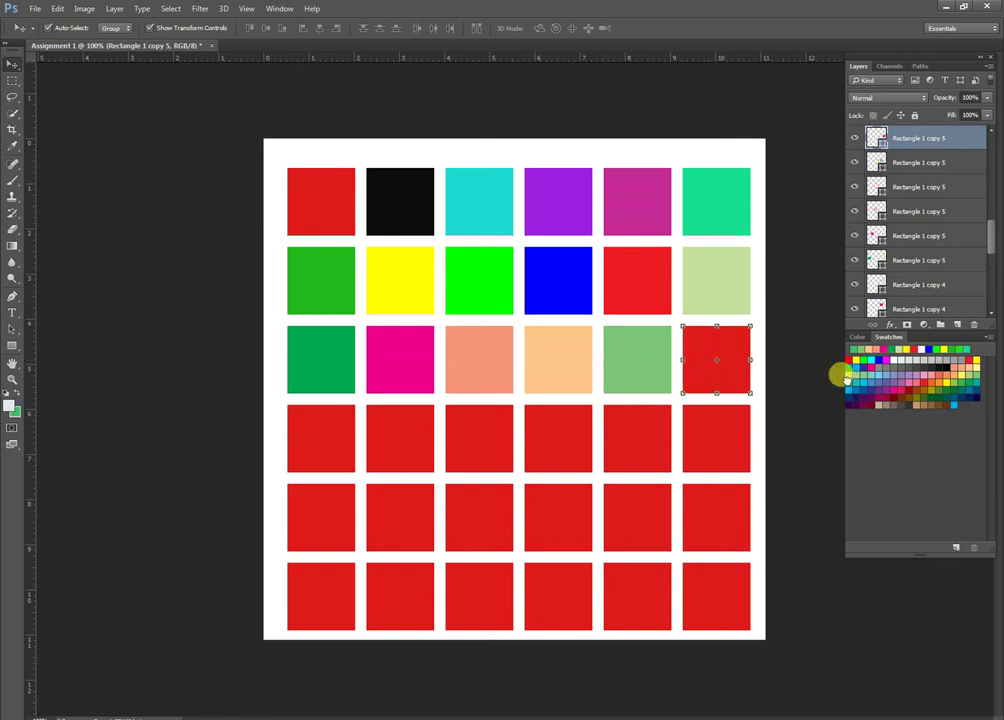
key("ctrl+BackSpace")
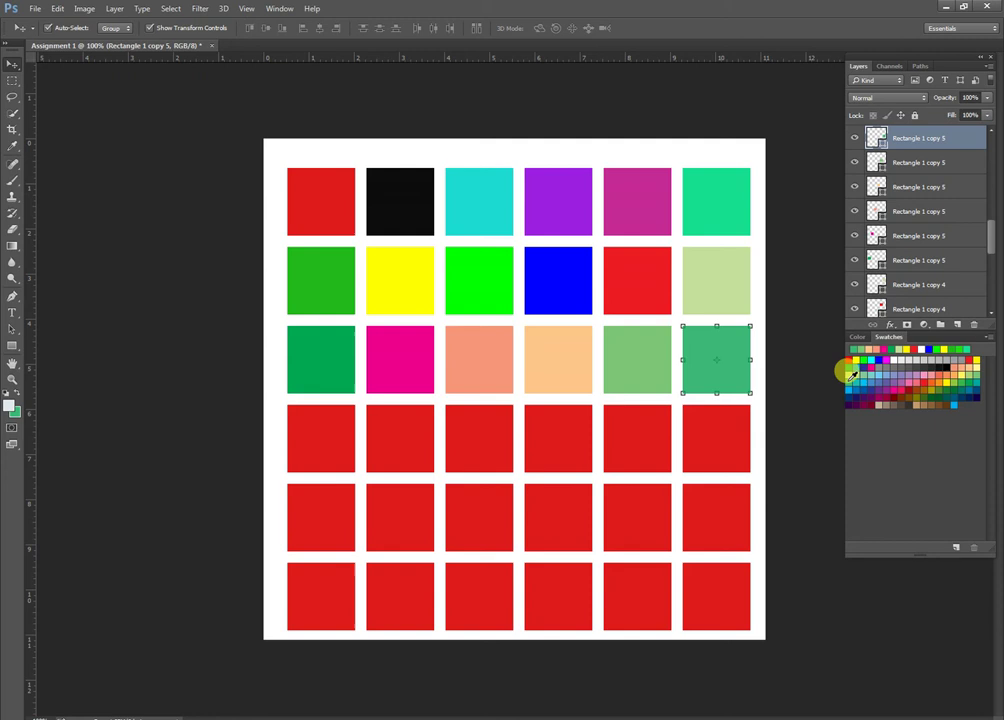
left_click_drag(336, 421, 322, 430)
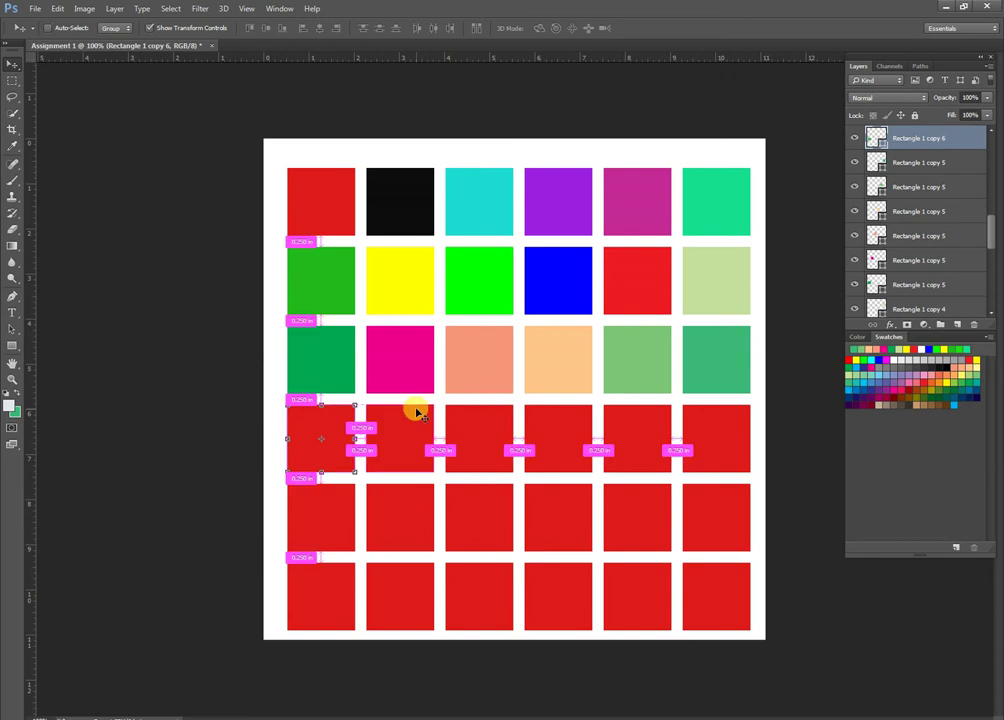
Fill the first three fourth-row squares sea green, blue and brown
key("ctrl+BackSpace")
left_click(385, 430)
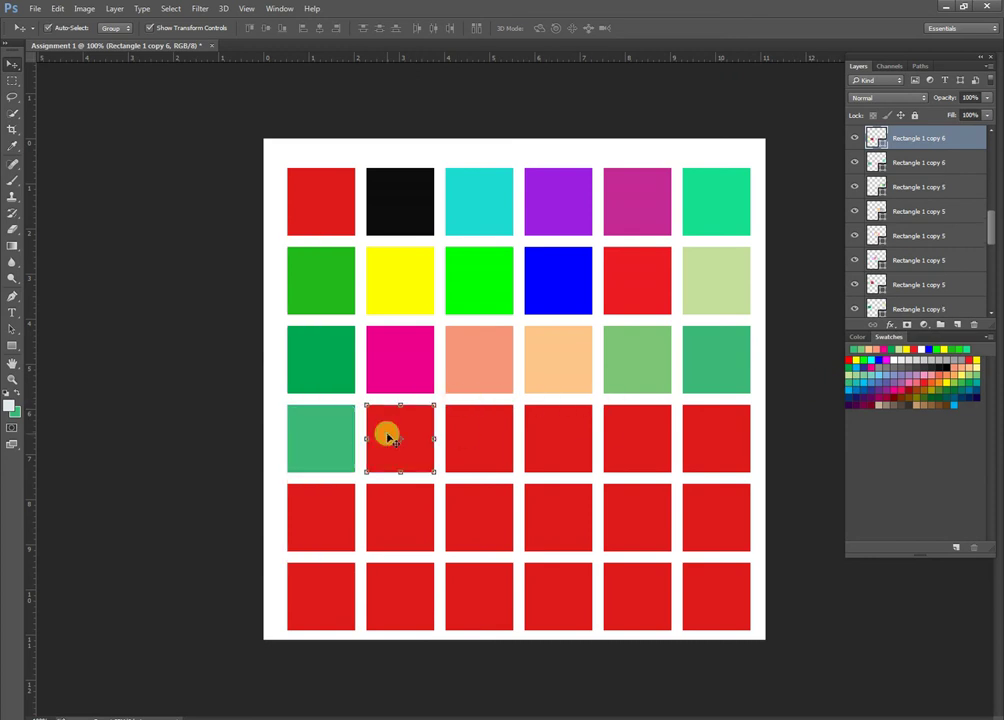
left_click(849, 391, "ctrl")
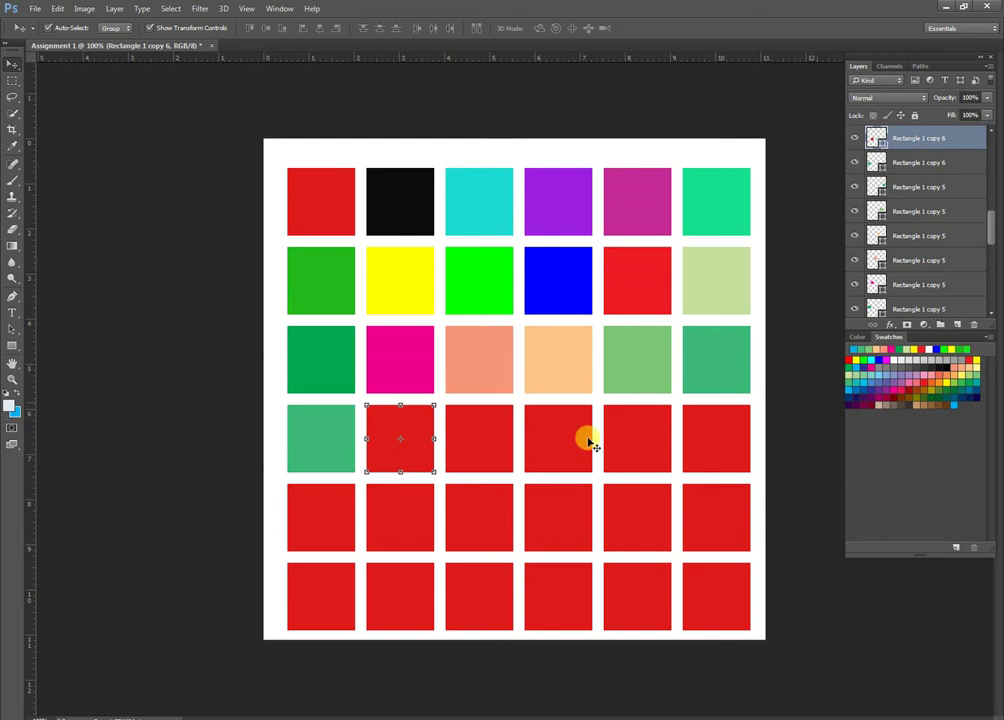
key("ctrl+BackSpace")
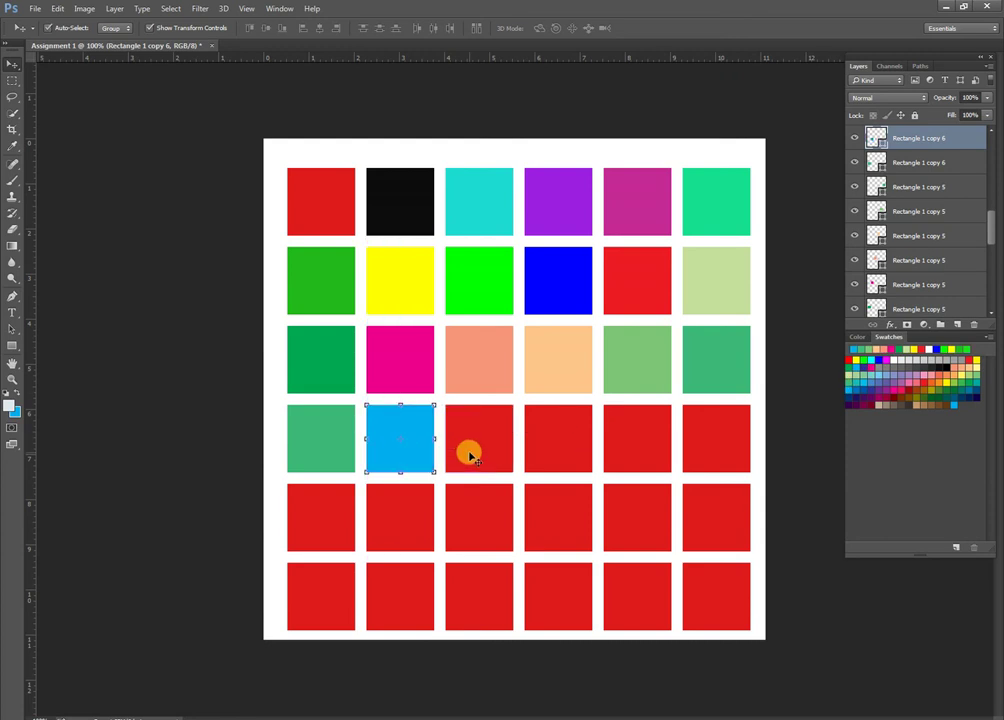
left_click(470, 442)
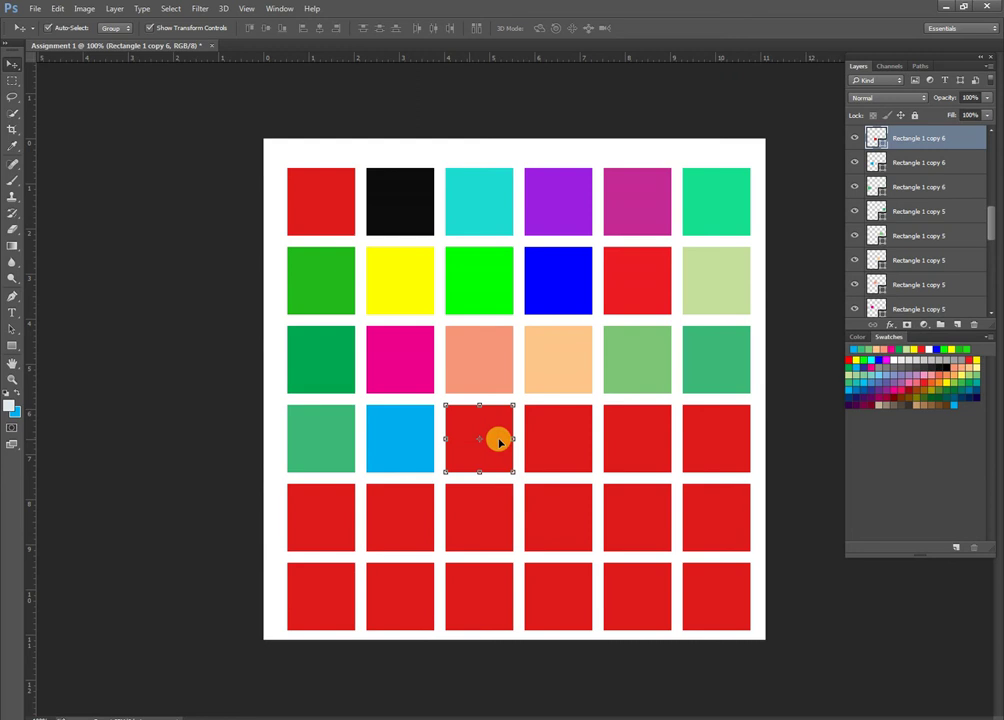
left_click(901, 384, "ctrl")
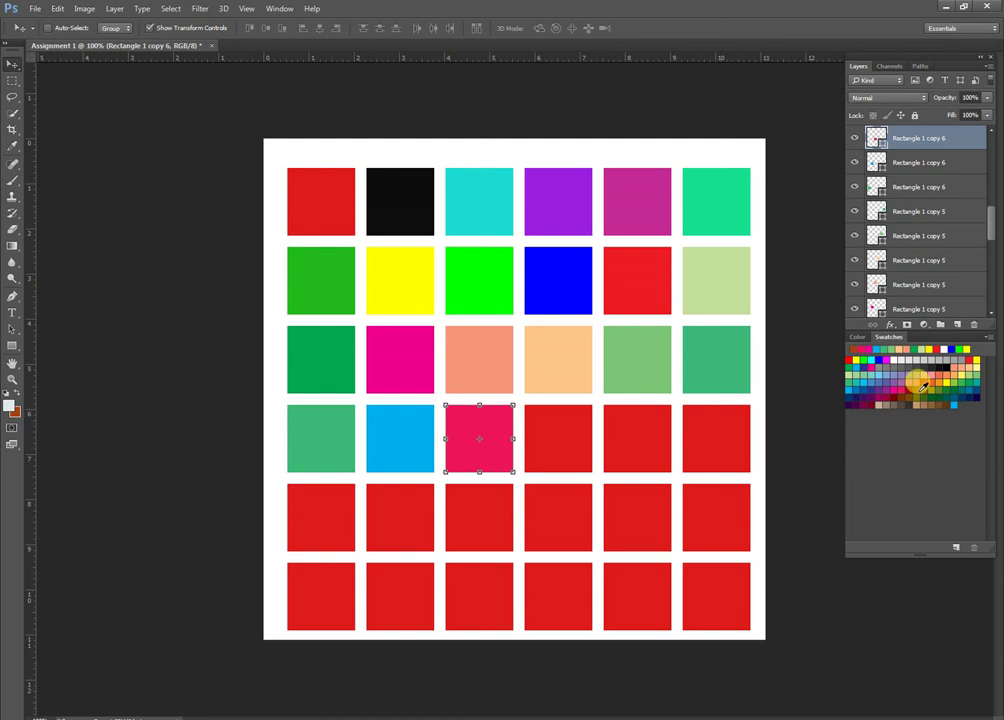
Fill the fourth fourth-row square yellow-green
left_click(576, 437)
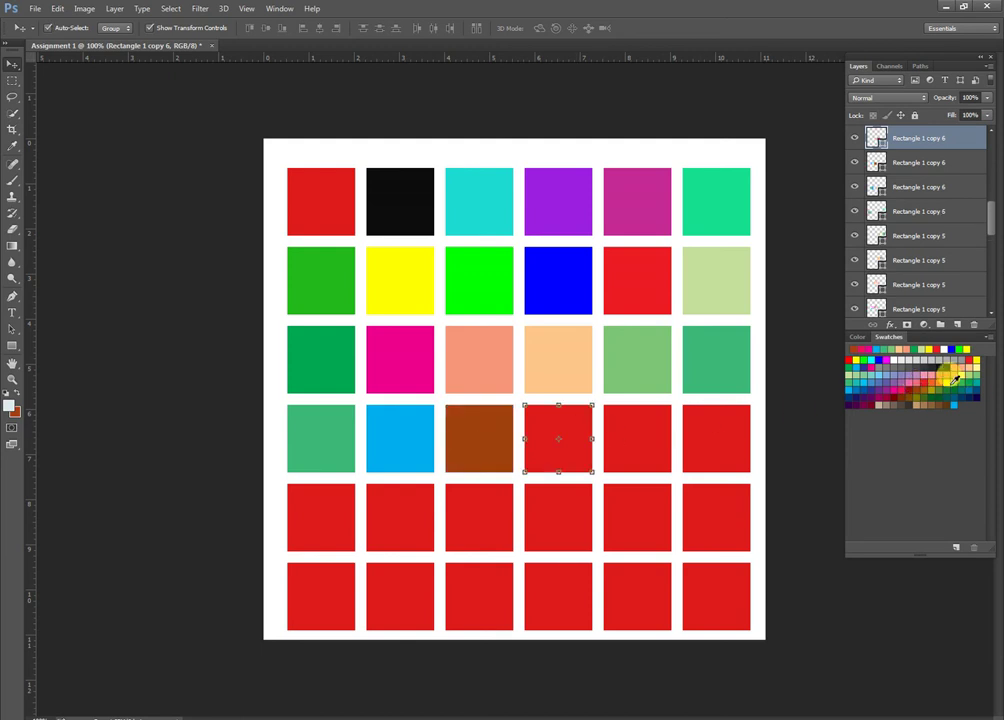
left_click(950, 380)
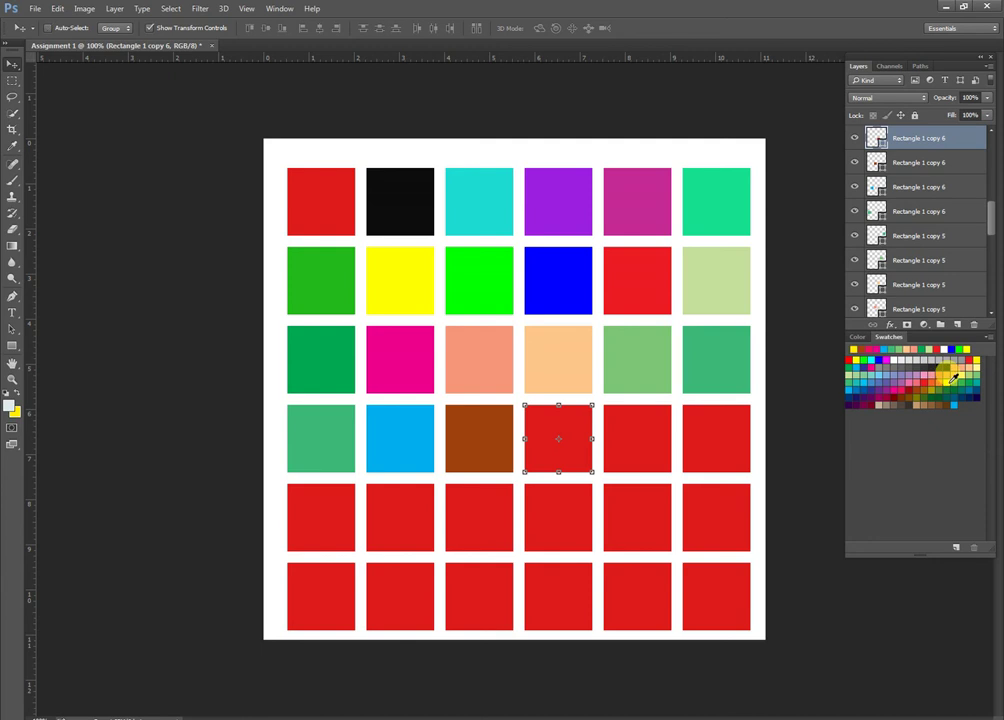
key("alt+BackSpace")
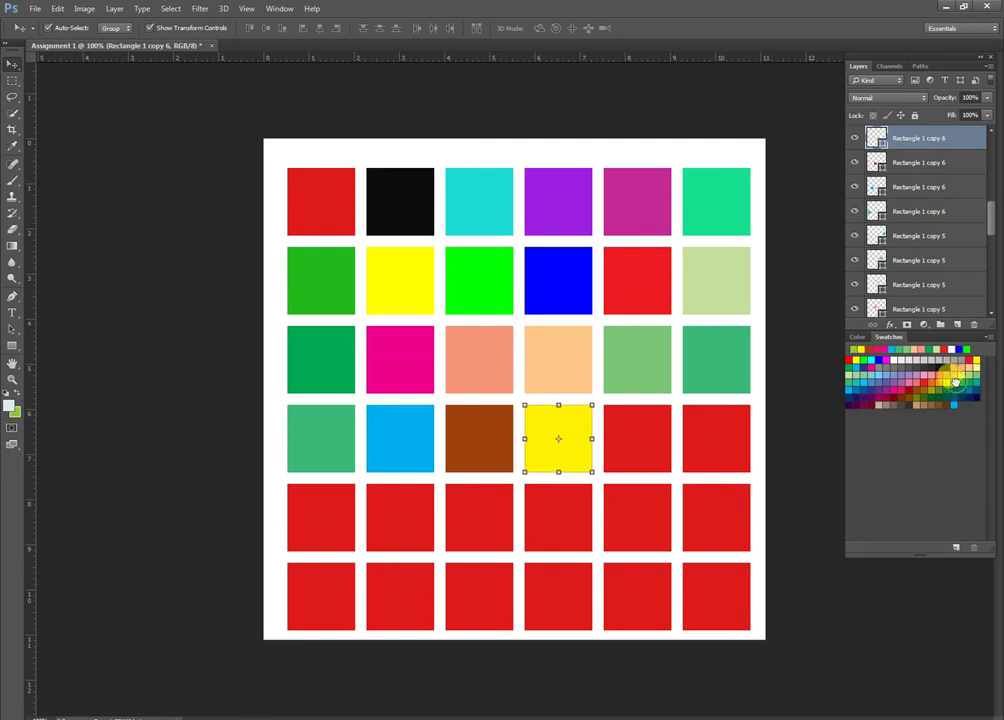
left_click(960, 378)
key("alt+BackSpace")
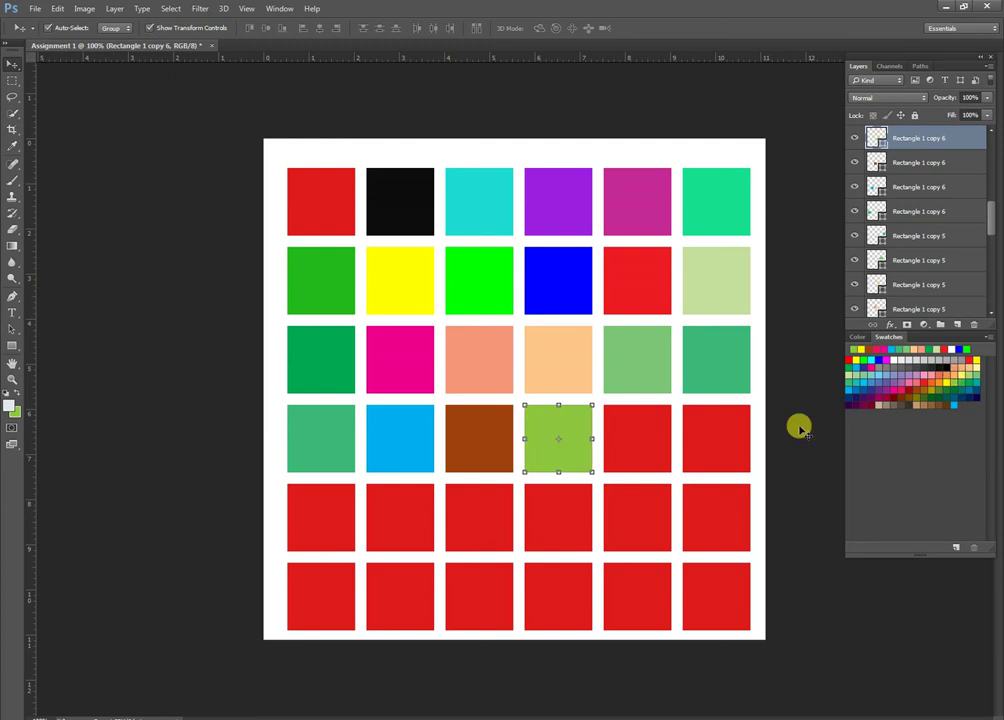
Fill the fifth and sixth fourth-row squares dark green and teal
left_click(636, 443)
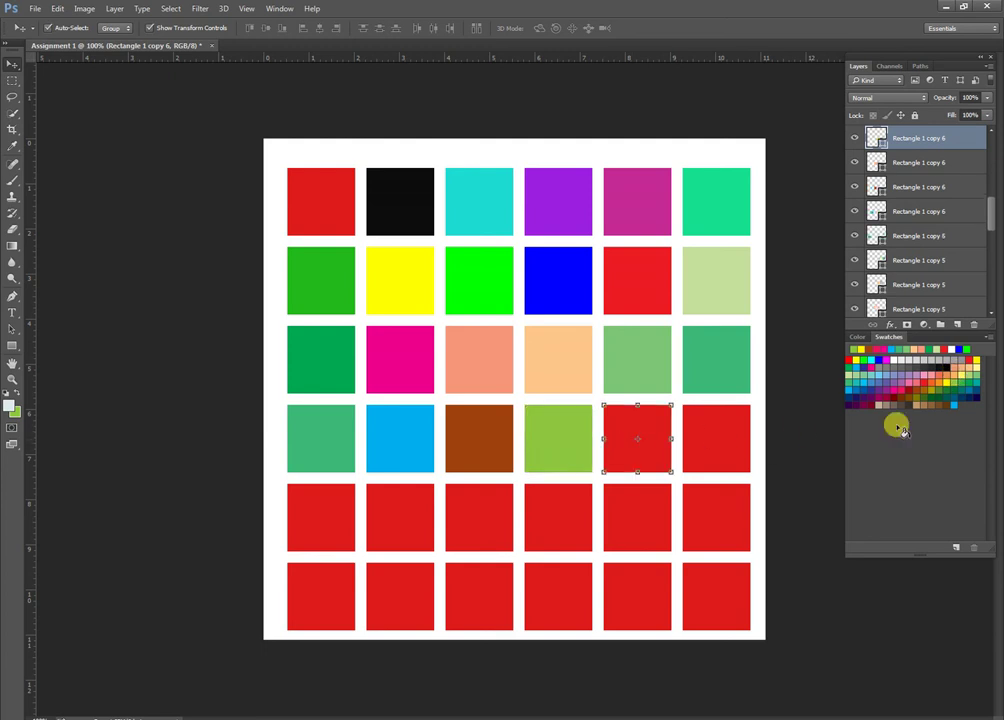
left_click(958, 384)
key("alt+BackSpace")
left_click(722, 433)
left_click(944, 377)
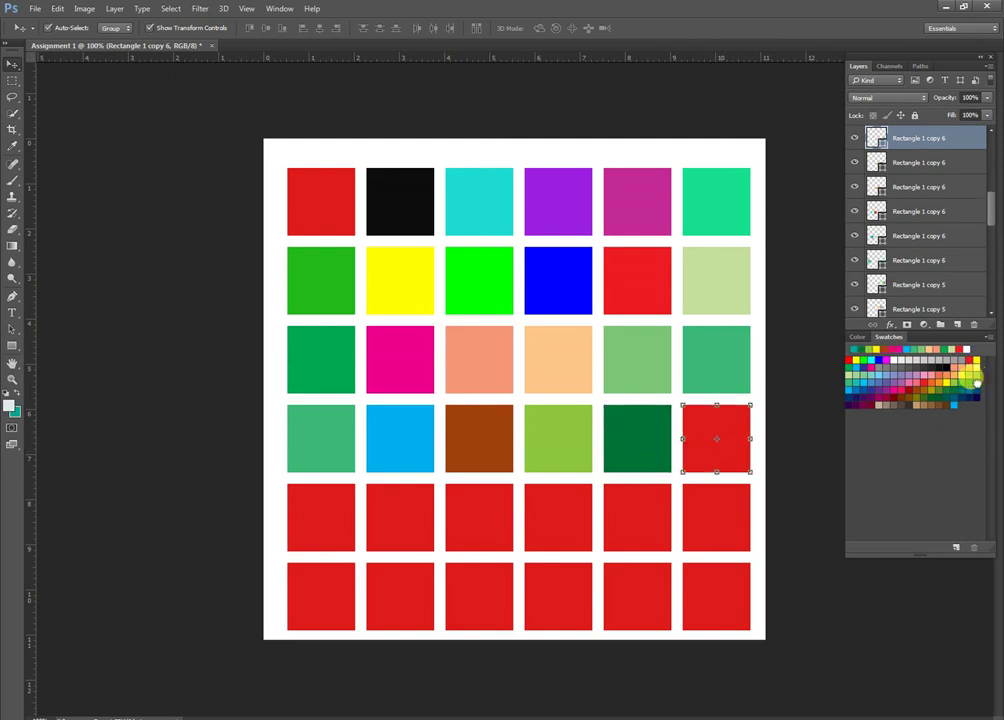
key("alt+BackSpace")
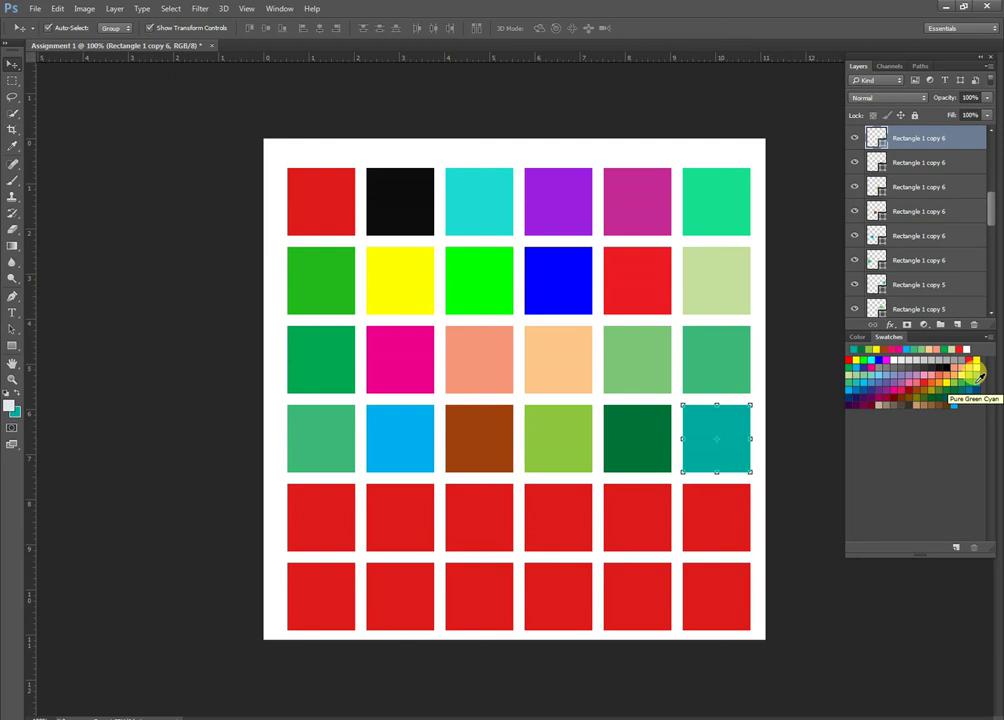
left_click(314, 511)
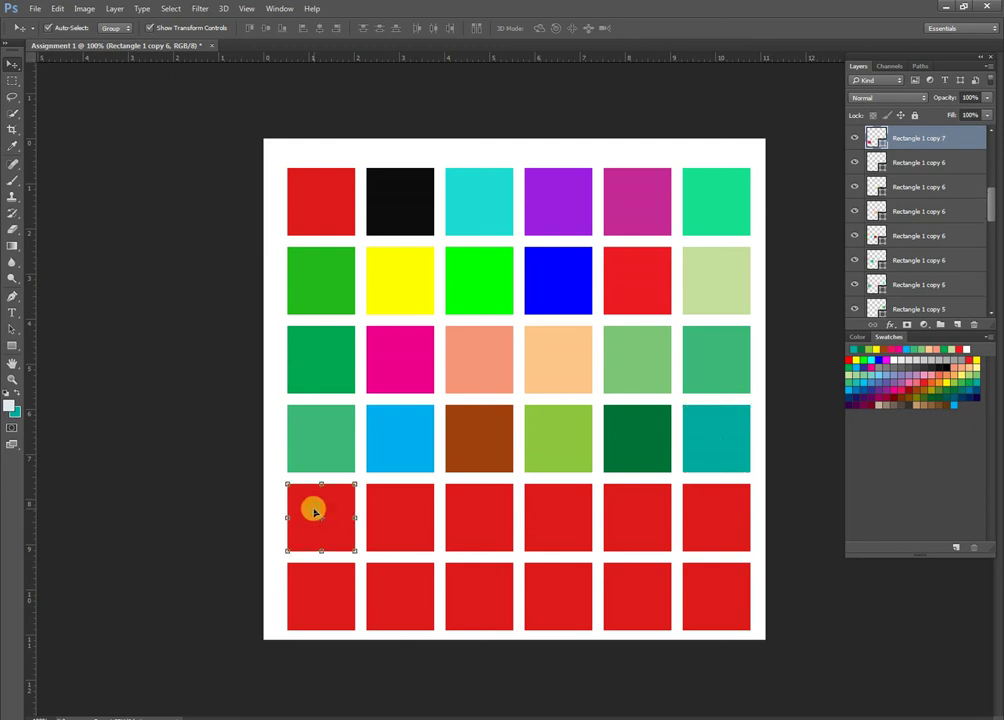
Fill the first two fifth-row squares navy and magenta
left_click(848, 392)
key("alt+BackSpace")
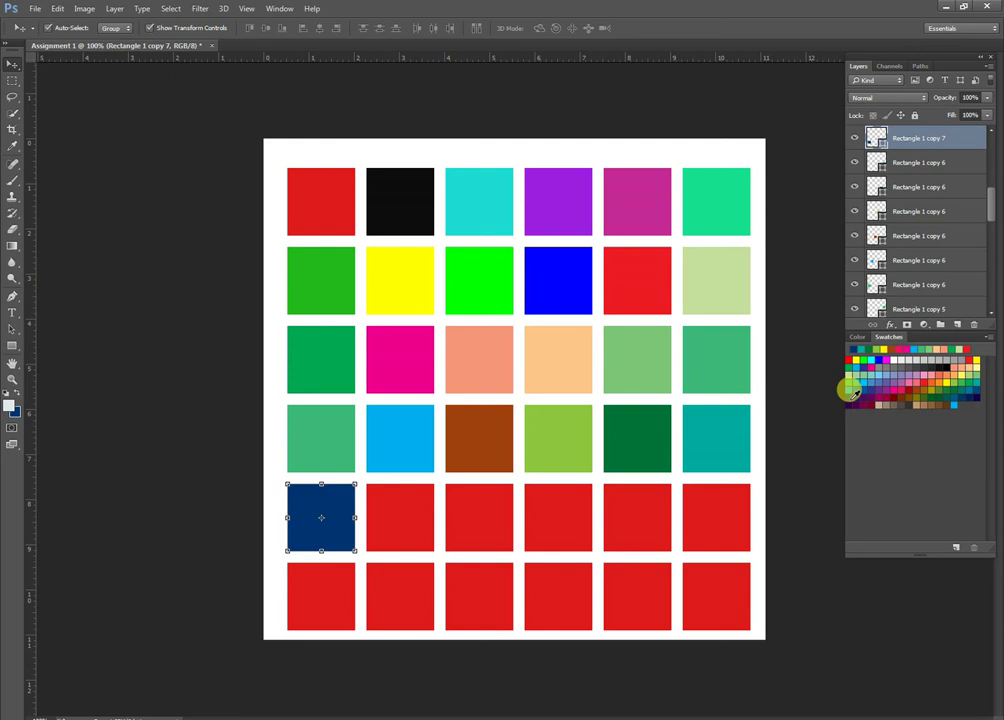
left_click(408, 511)
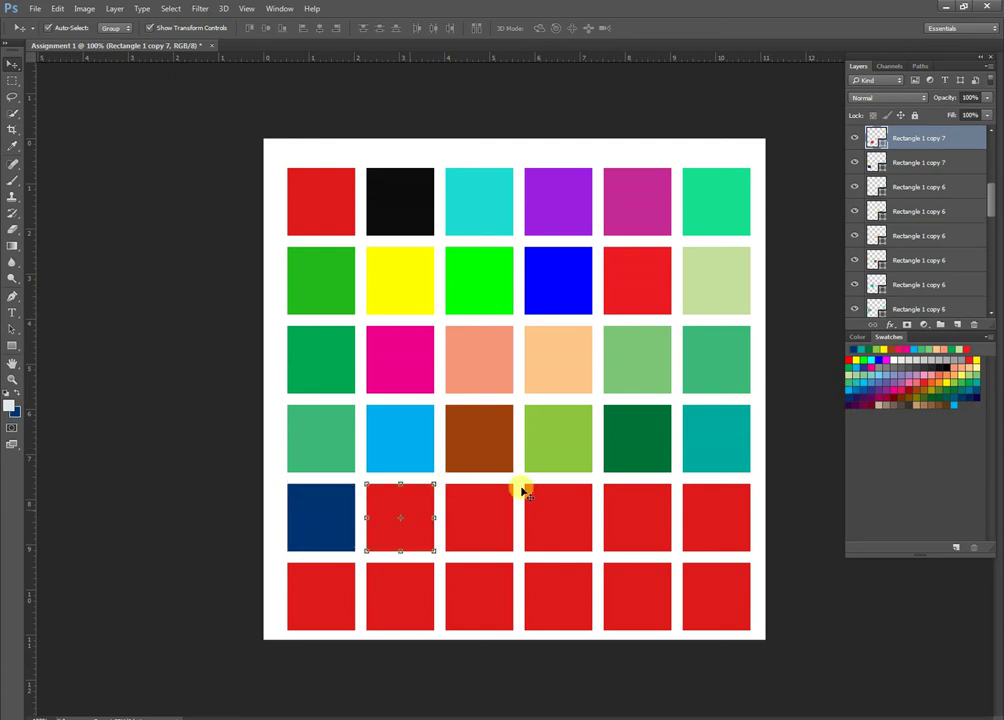
left_click(864, 394)
key("alt+BackSpace")
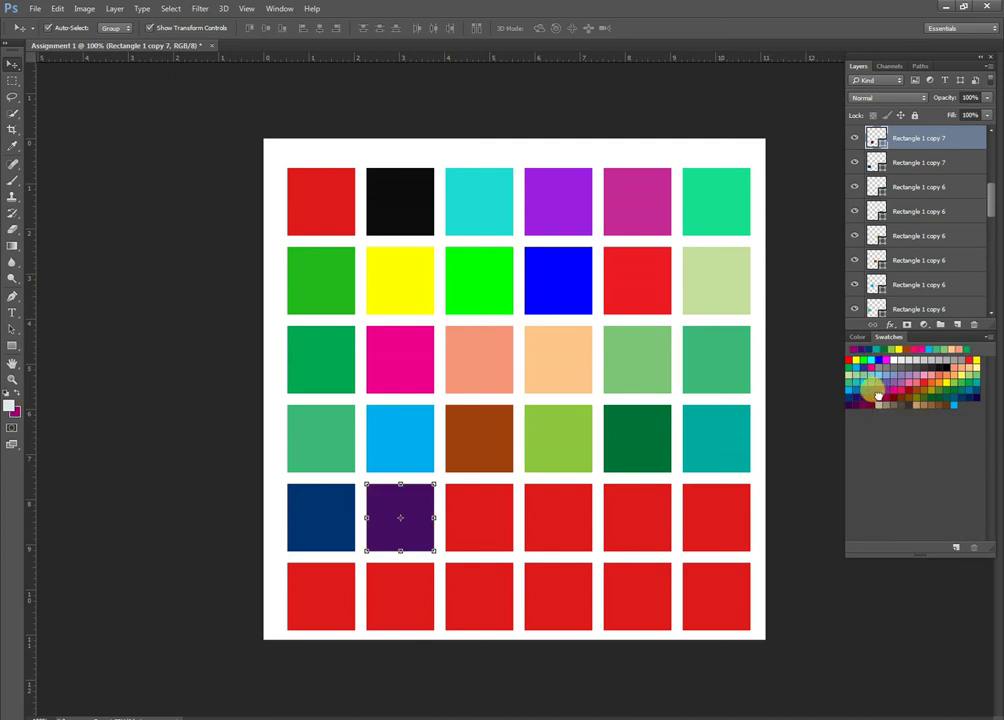
key("alt+BackSpace")
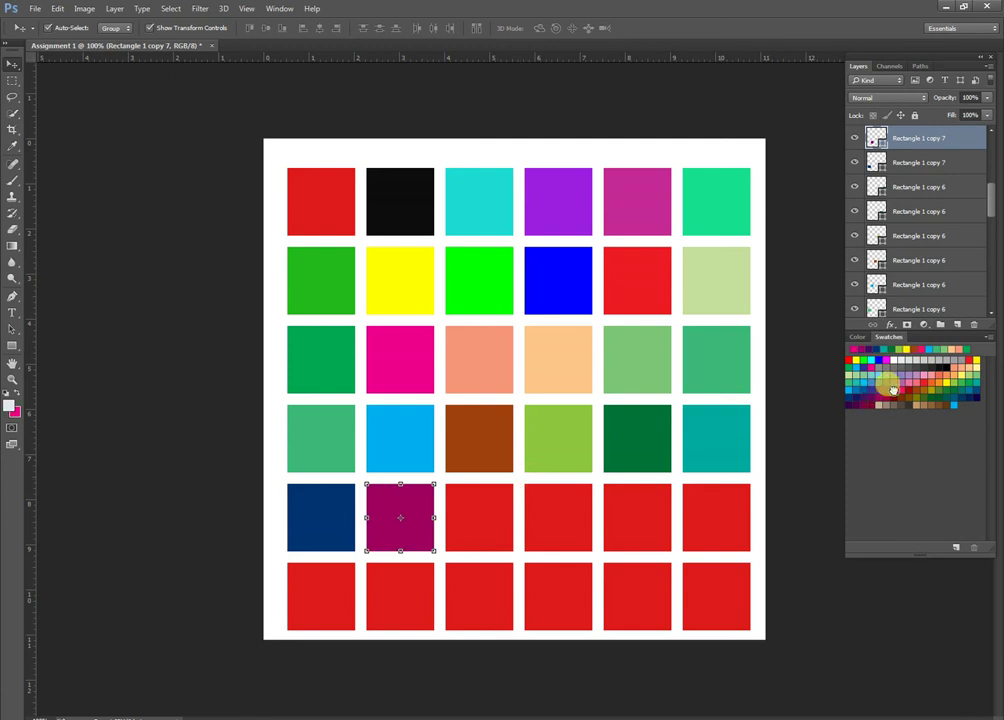
key("alt+BackSpace")
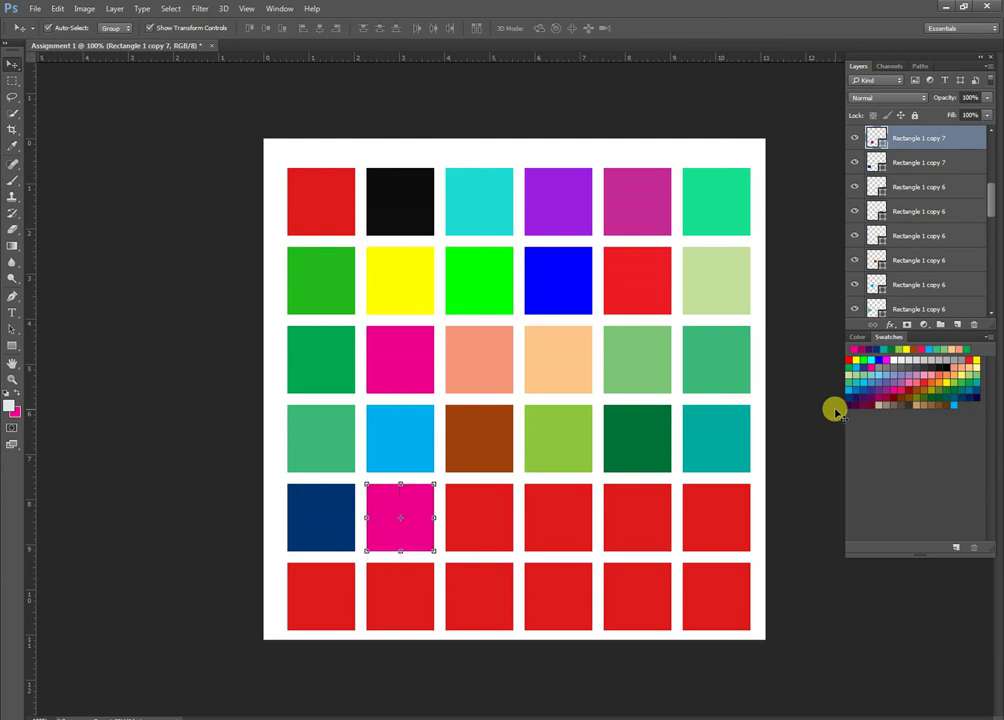
Fill the third and fourth fifth-row squares Dark Yellow Orange and teal
left_click(470, 520)
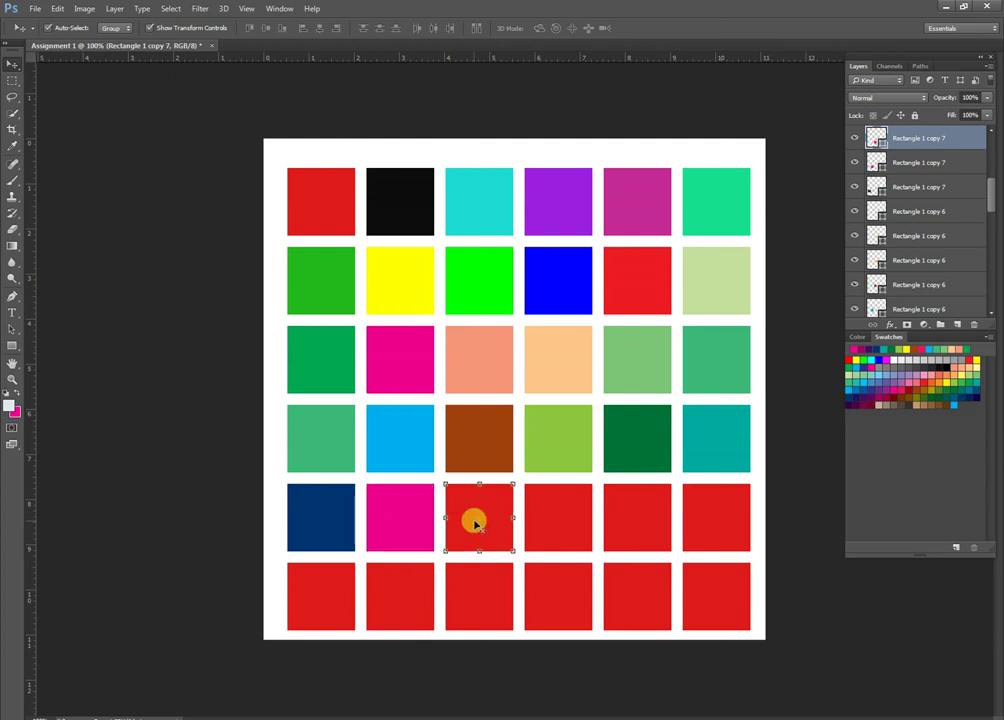
left_click(927, 384)
key("alt+BackSpace")
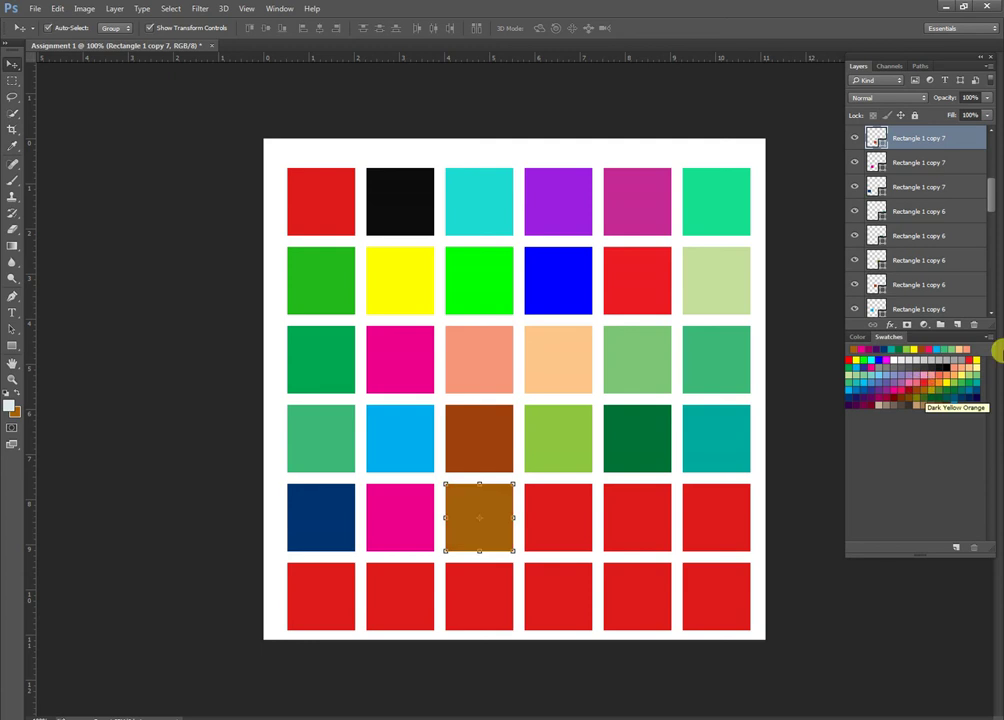
left_click(565, 502)
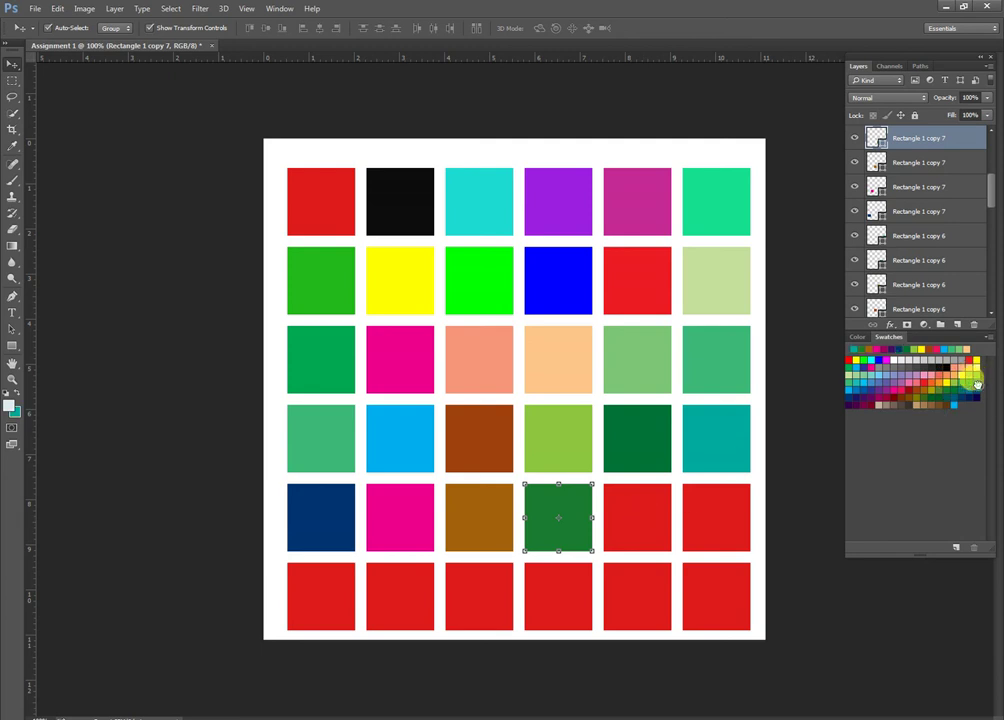
key("ctrl+BackSpace")
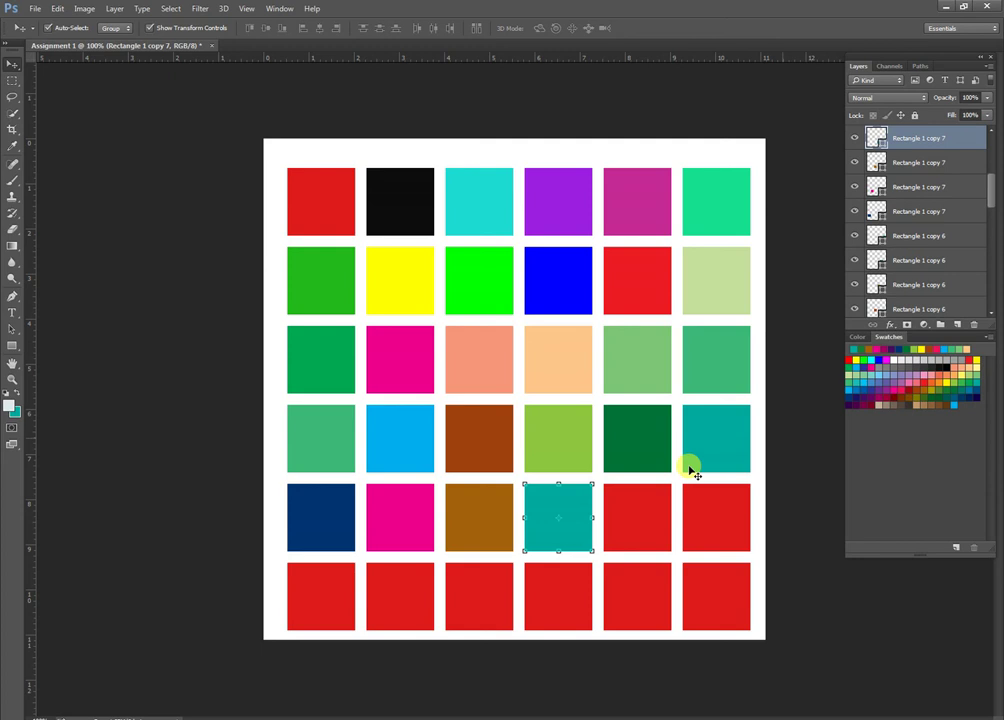
Fill the last two fifth-row squares greyish-brown taupe
left_click(641, 530)
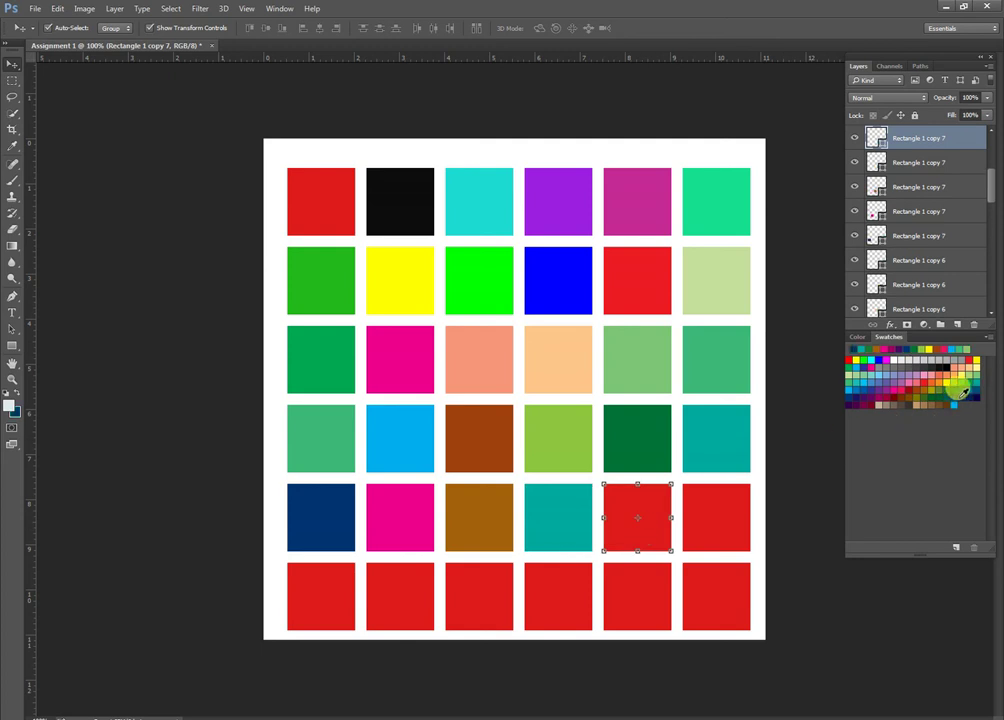
left_click(962, 392)
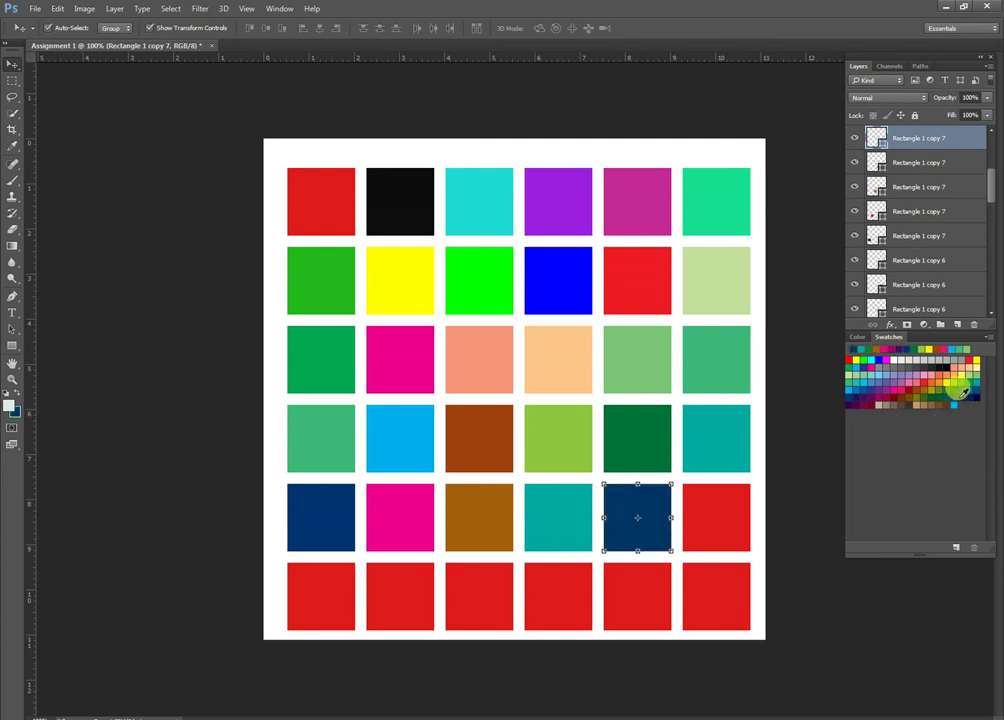
left_click(717, 520)
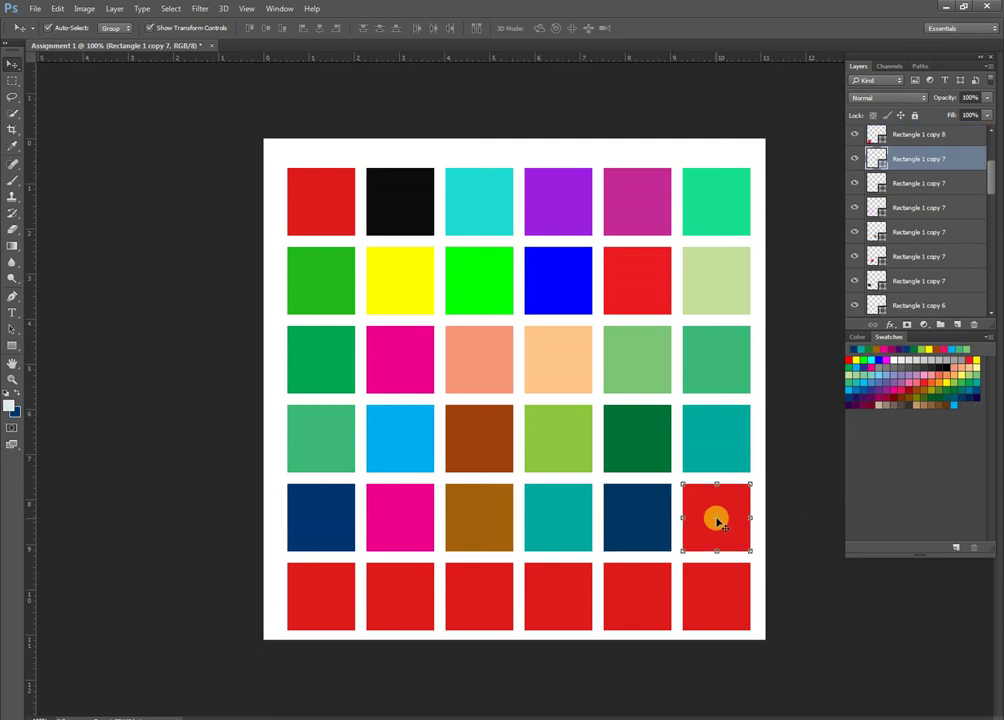
left_click(650, 511)
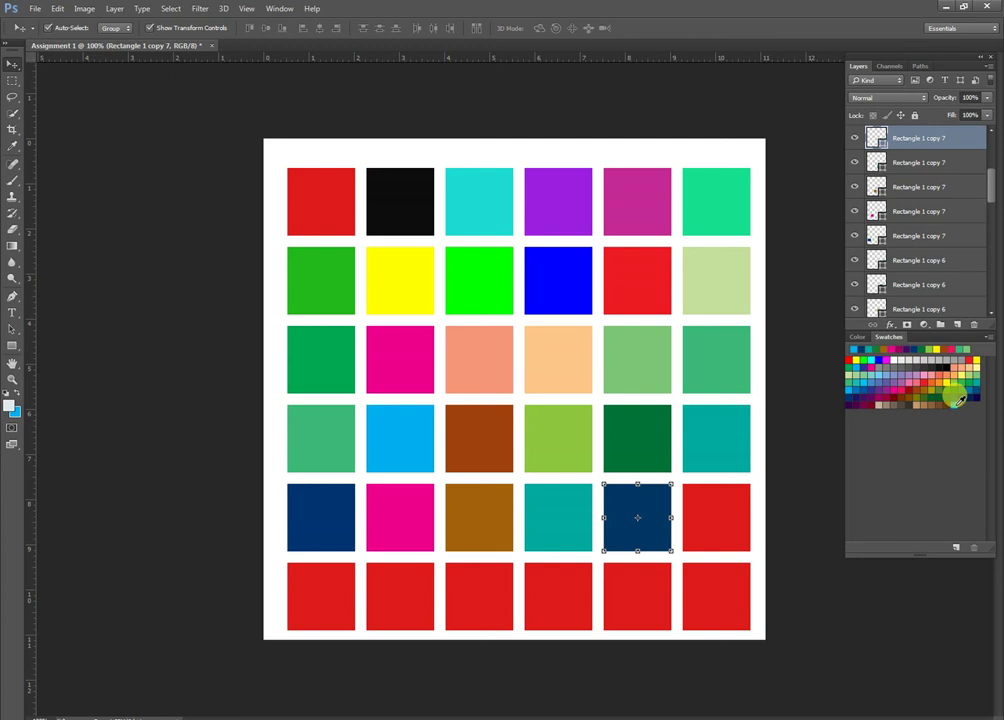
left_click(955, 403)
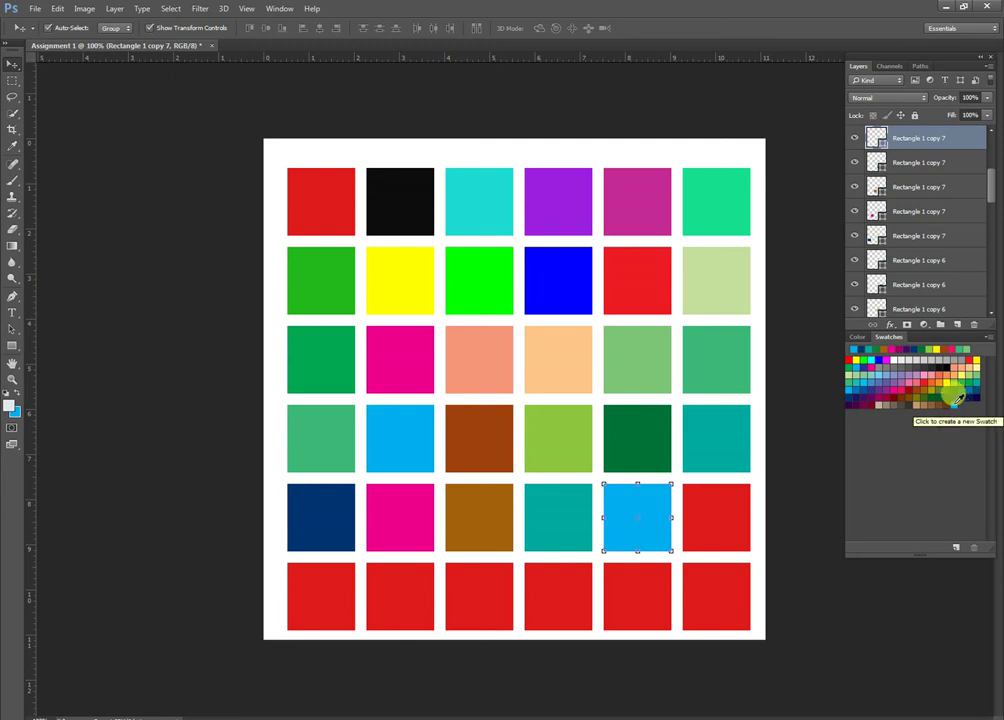
left_click(885, 404)
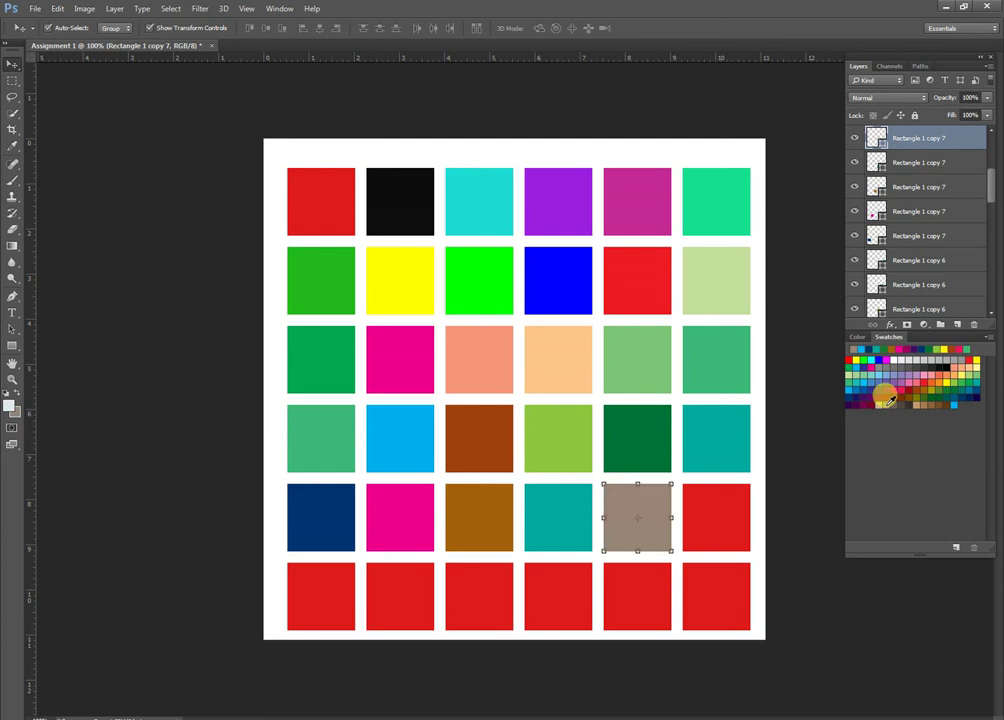
left_click(708, 529)
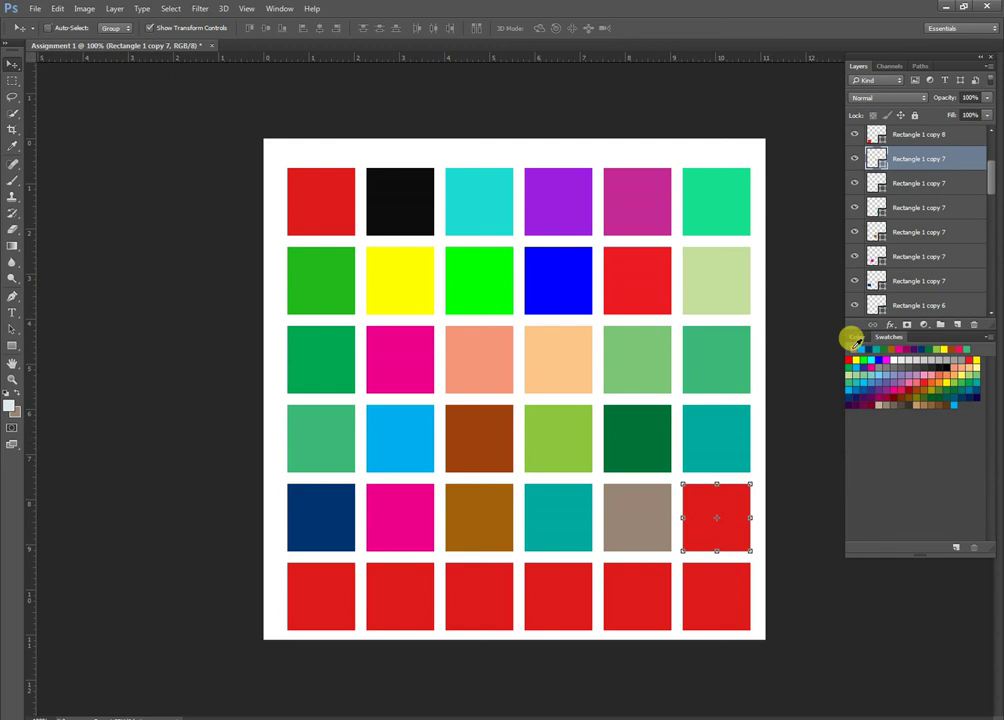
key("alt+BackSpace")
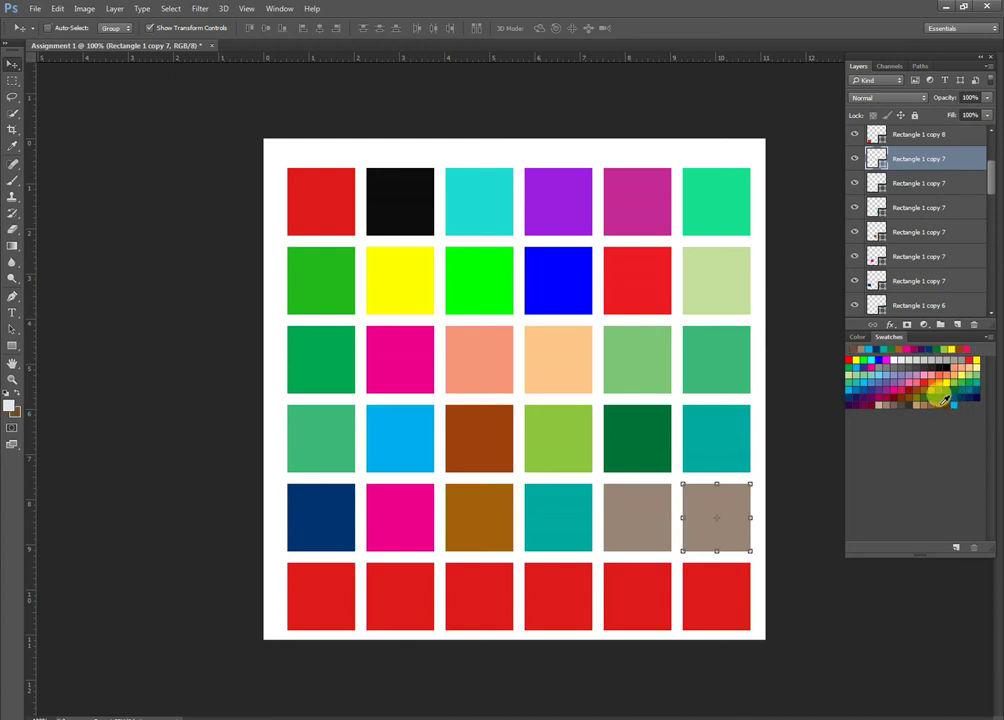
left_click(940, 403)
Fill the first bottom-row square olive from Swatches, replacing an initial blue fill
left_click(340, 602)
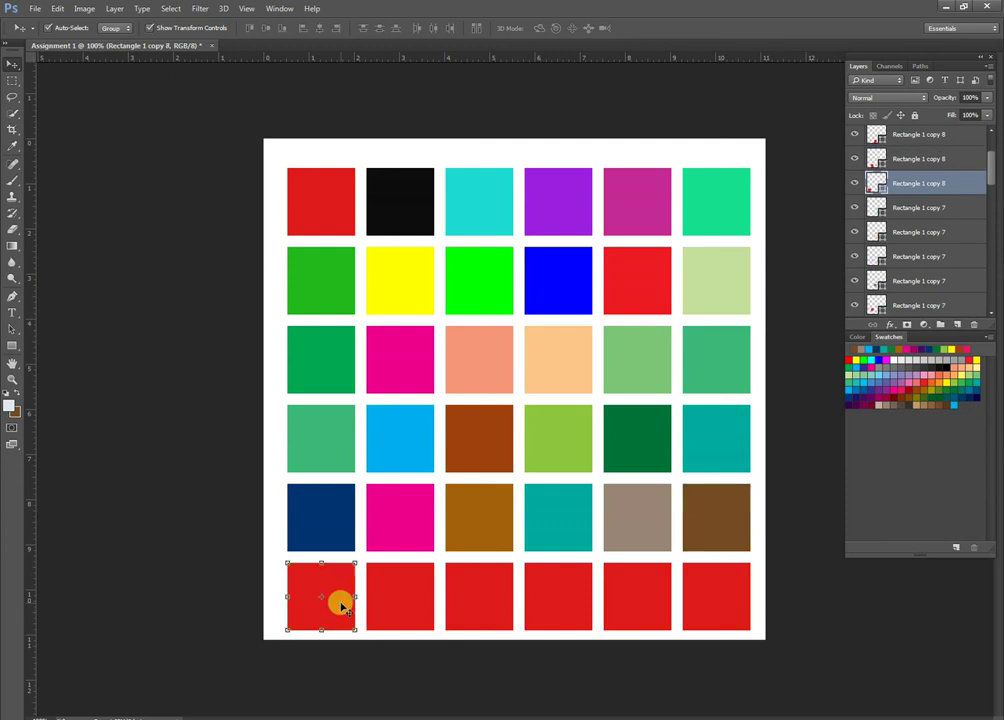
left_click(870, 384)
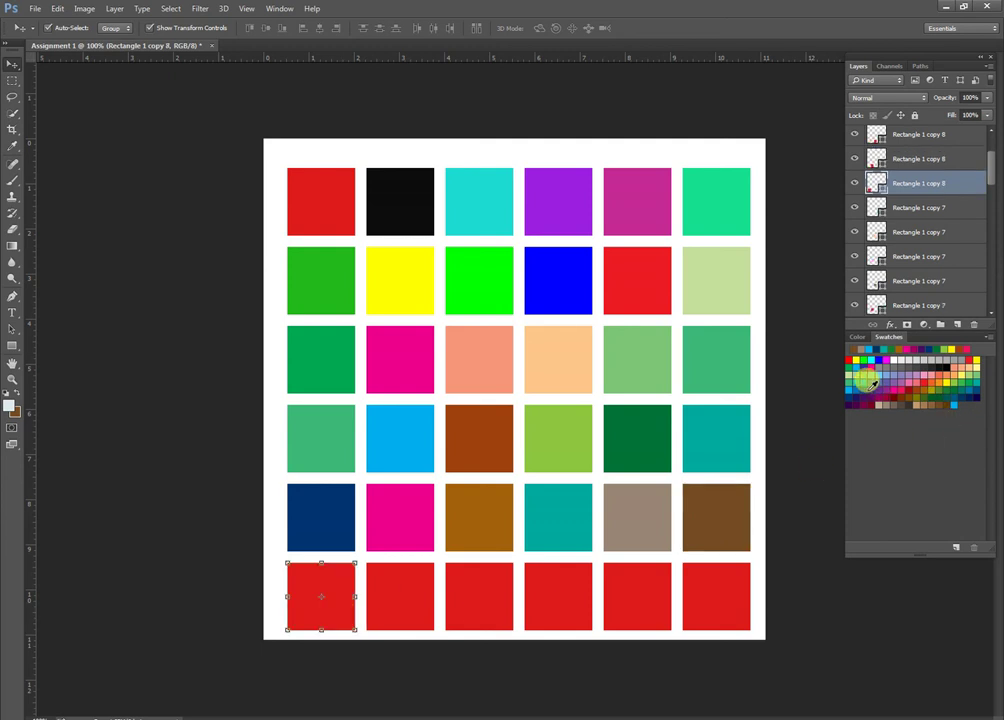
left_click(866, 383, "ctrl")
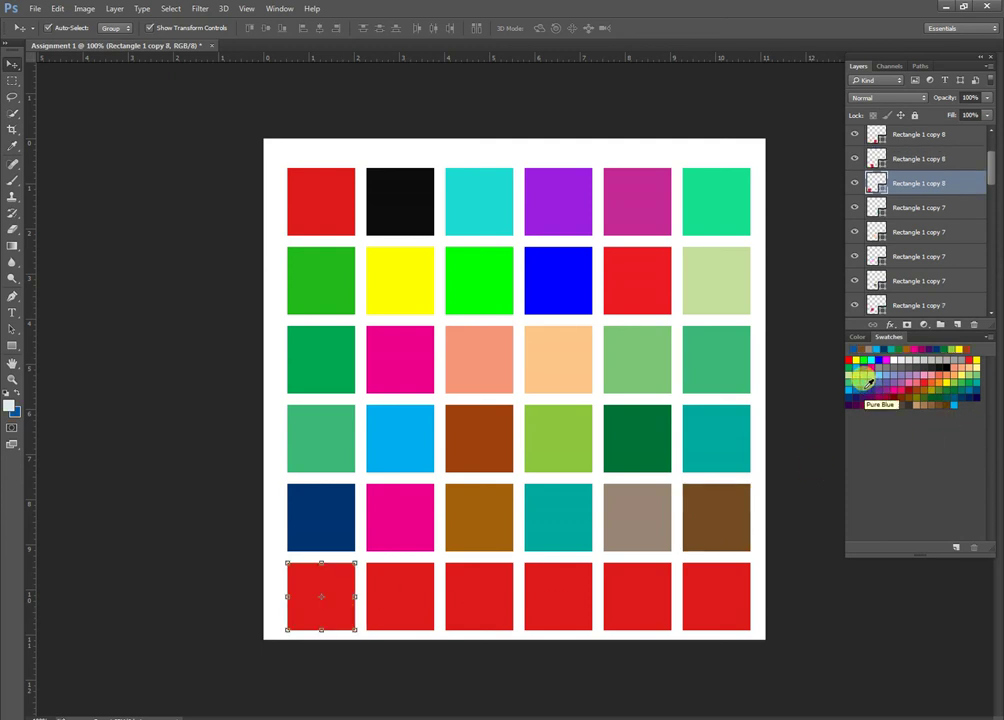
key("ctrl+BackSpace")
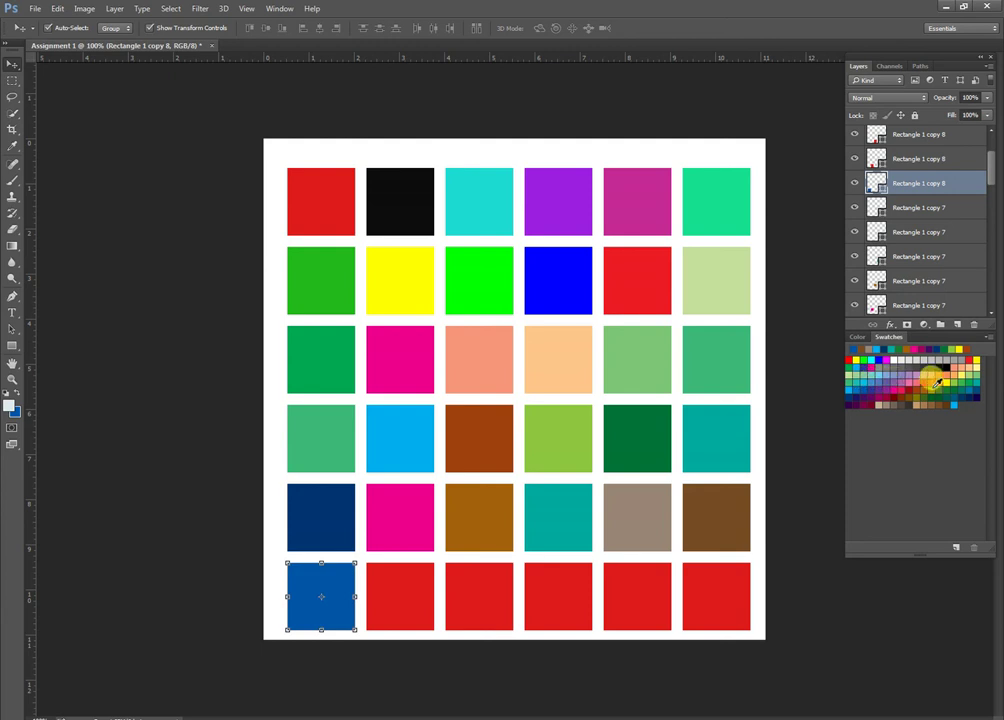
left_click(933, 389, "ctrl")
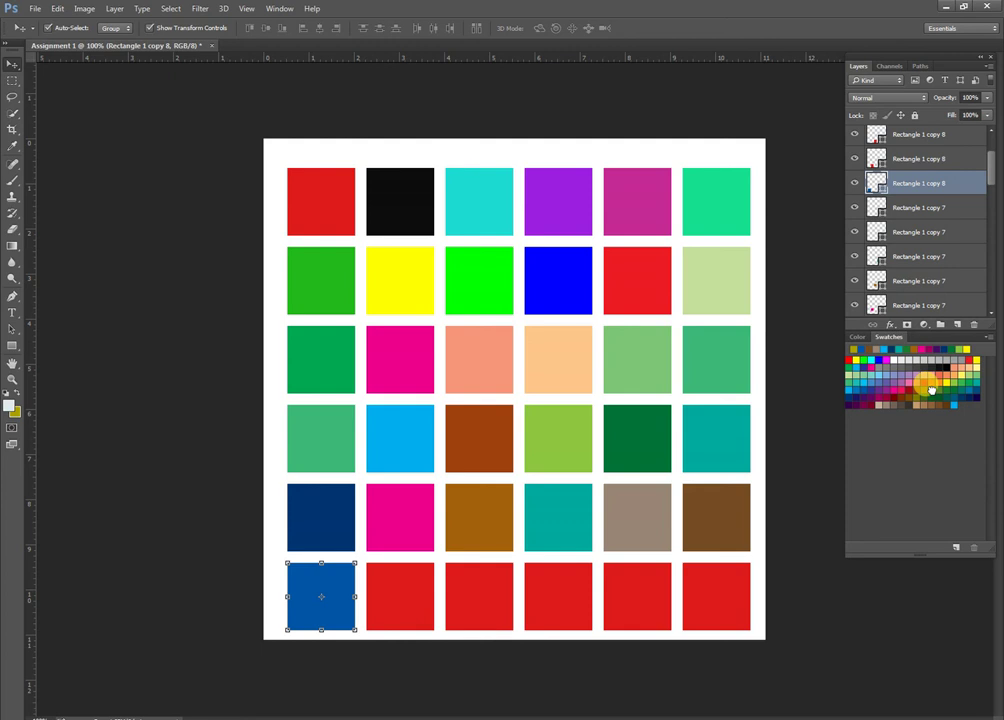
key("ctrl+BackSpace")
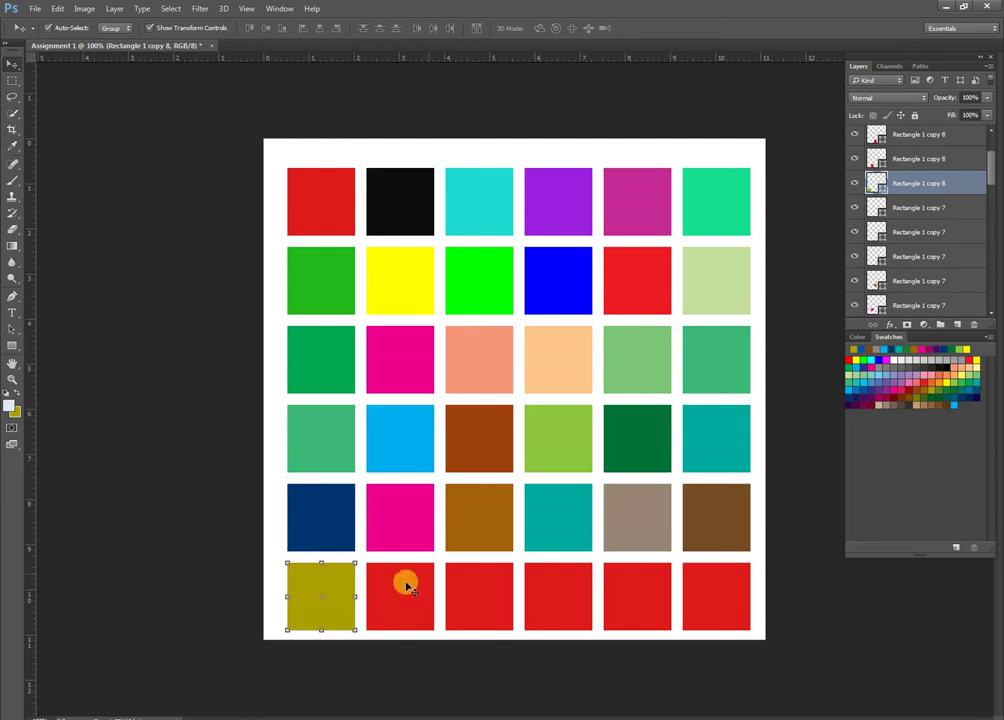
Fill the second and third bottom-row squares pastel pink and light green
left_click(403, 578)
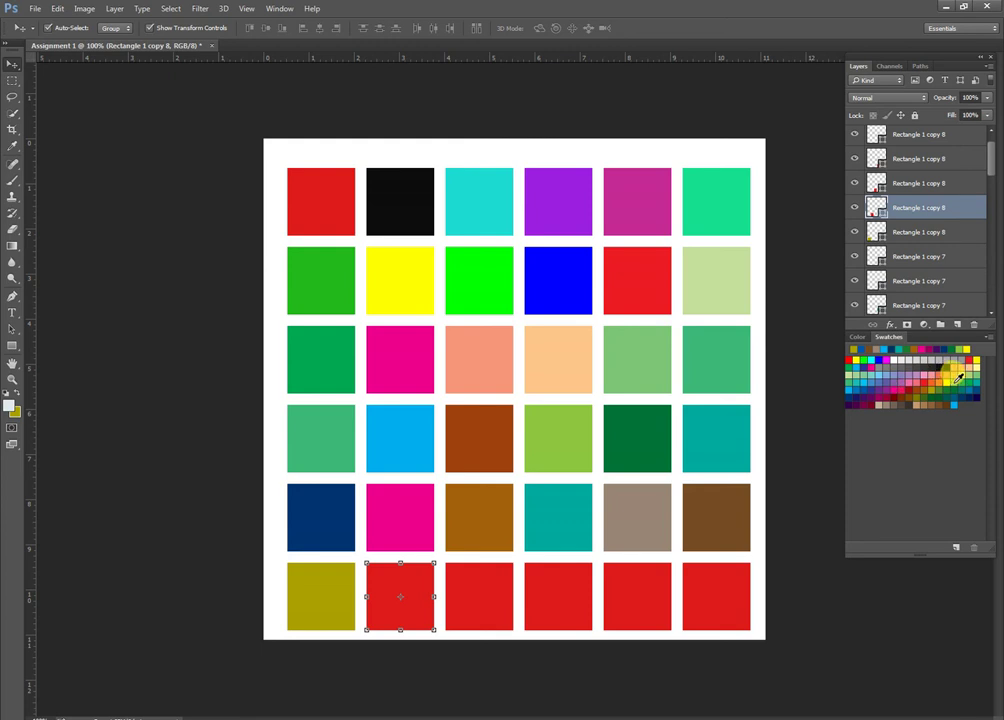
left_click(927, 370)
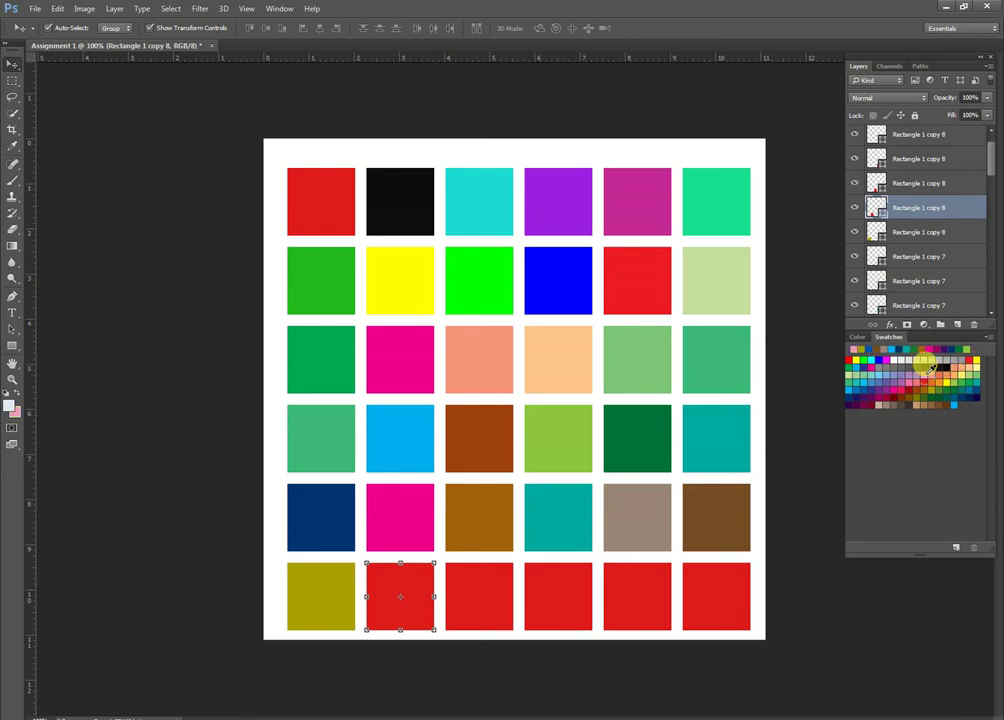
key("alt+BackSpace")
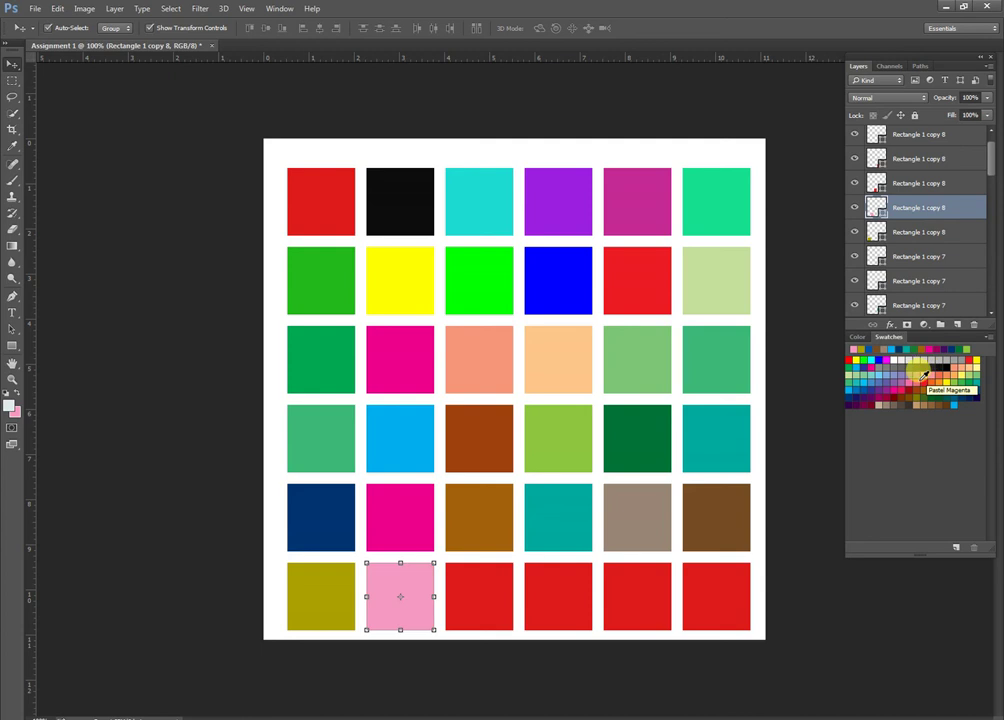
left_click(484, 575)
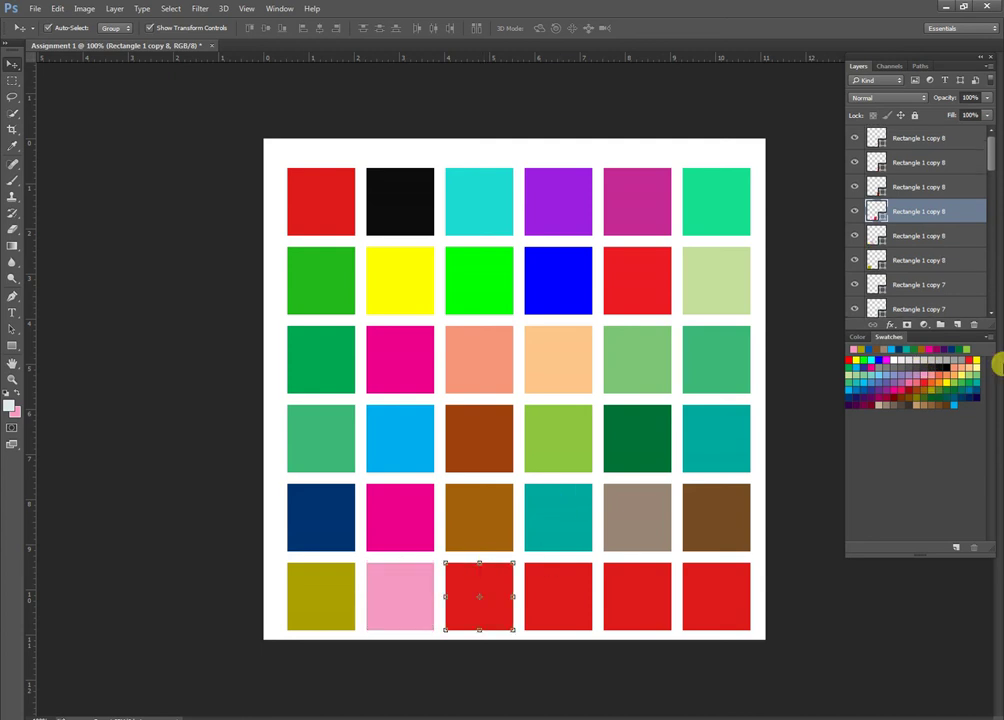
left_click(960, 382)
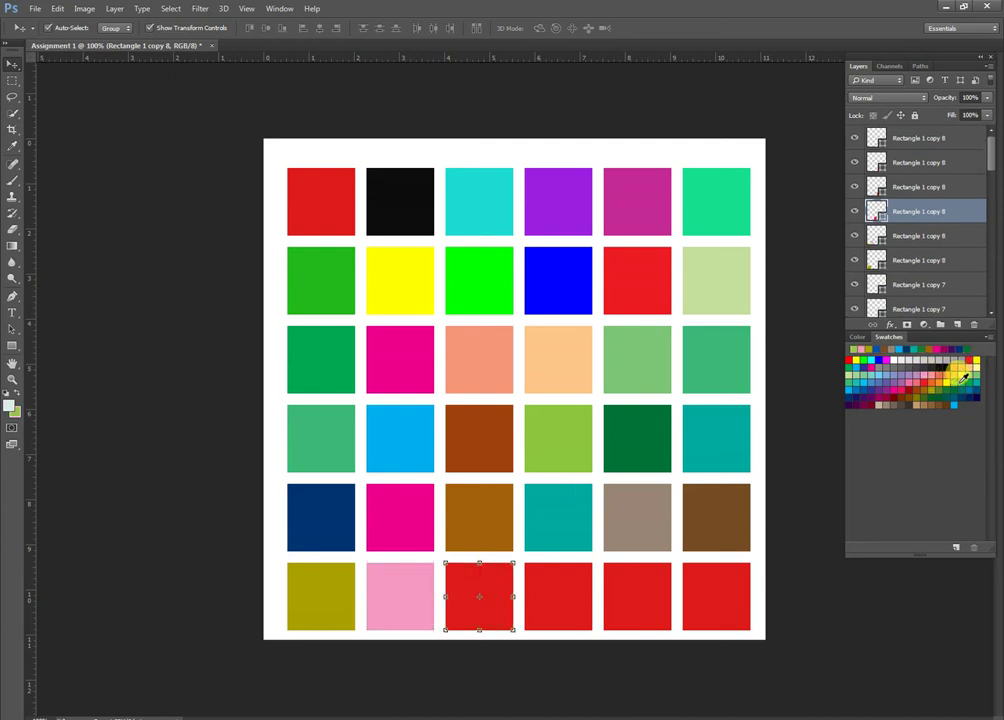
key("alt+BackSpace")
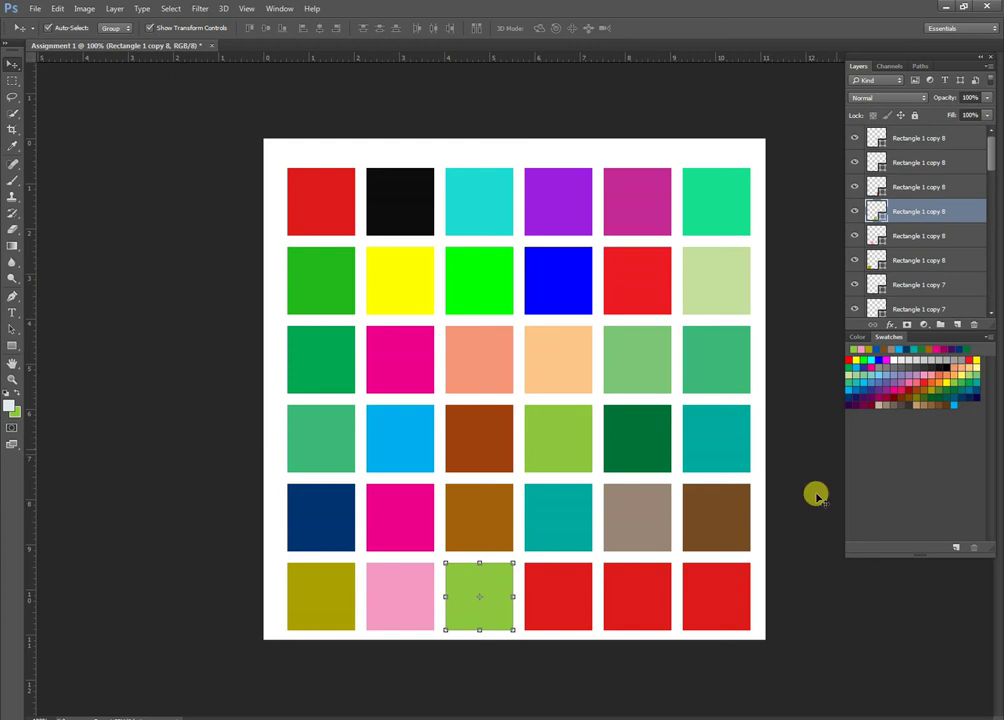
left_click(536, 593)
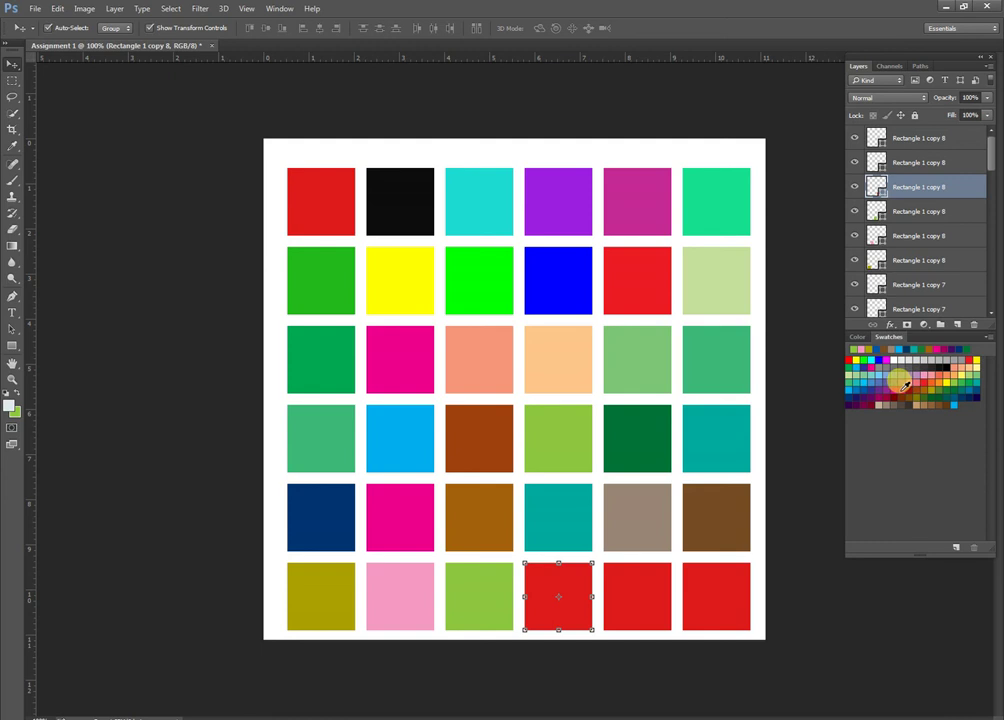
Fill the fourth bottom-row square dark red and the fifth dark brown
left_click(910, 387)
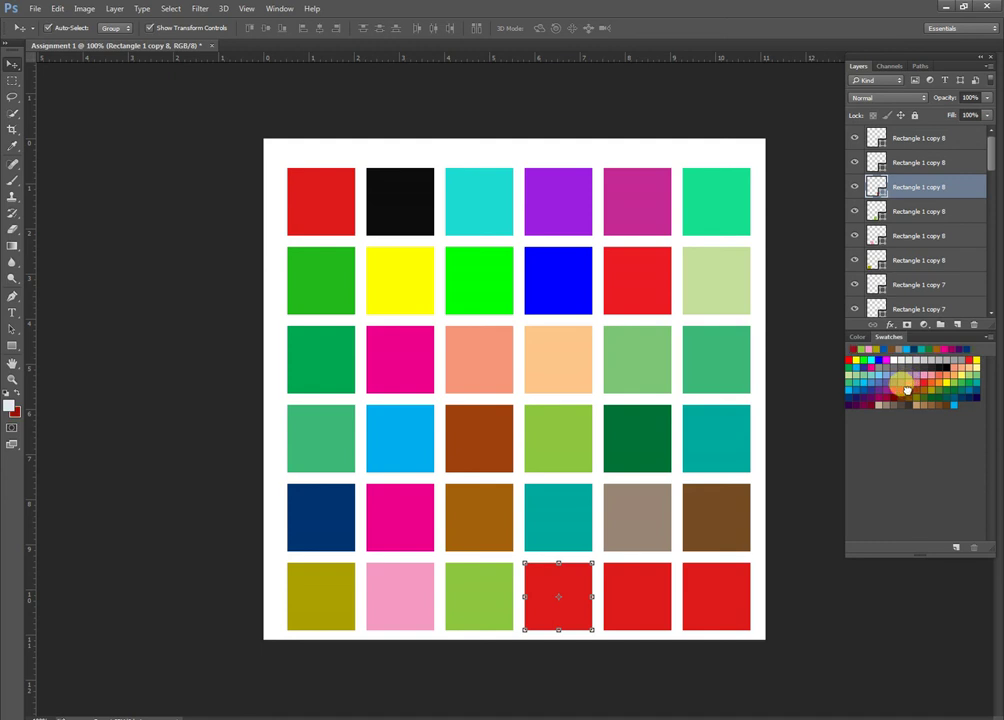
key("alt+BackSpace")
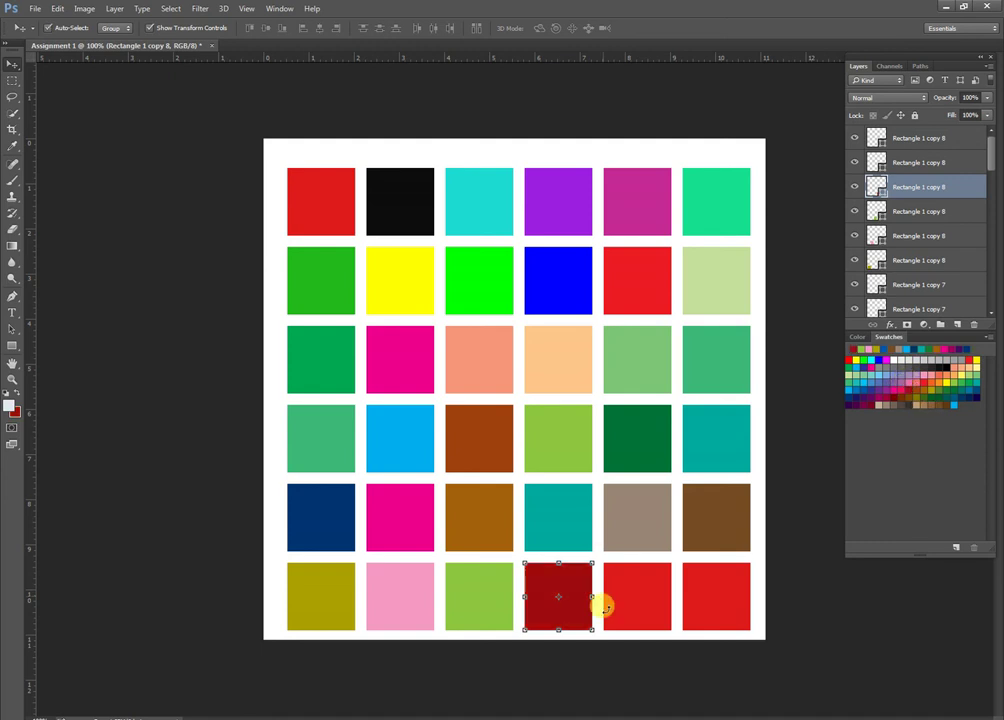
left_click(630, 607)
left_click(882, 398)
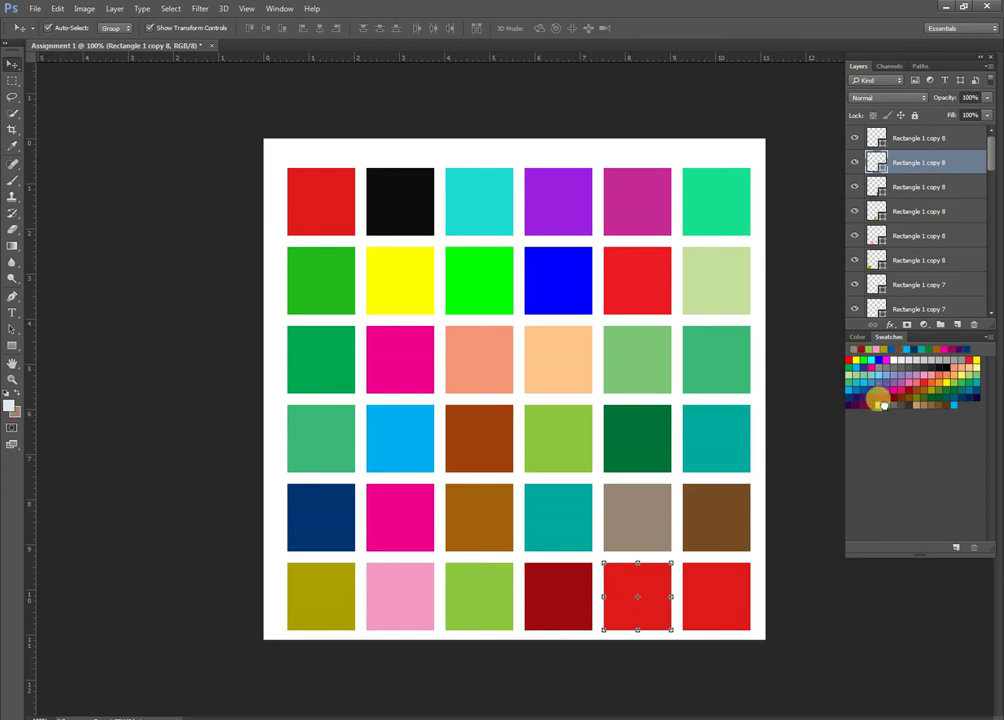
key("alt+BackSpace")
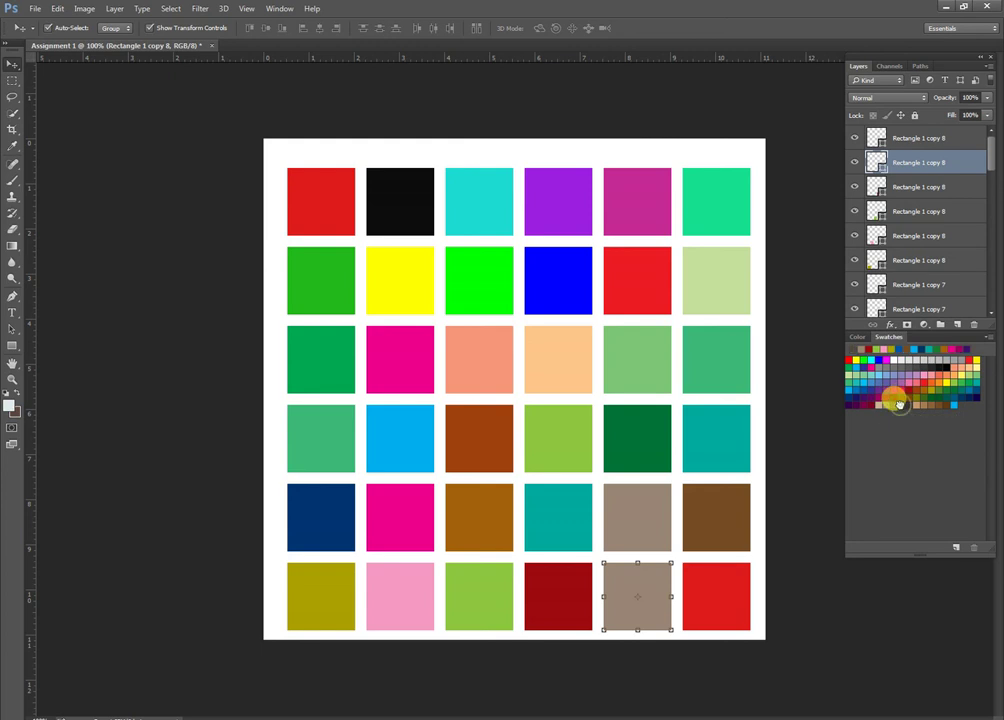
left_click(903, 398)
key("alt+BackSpace")
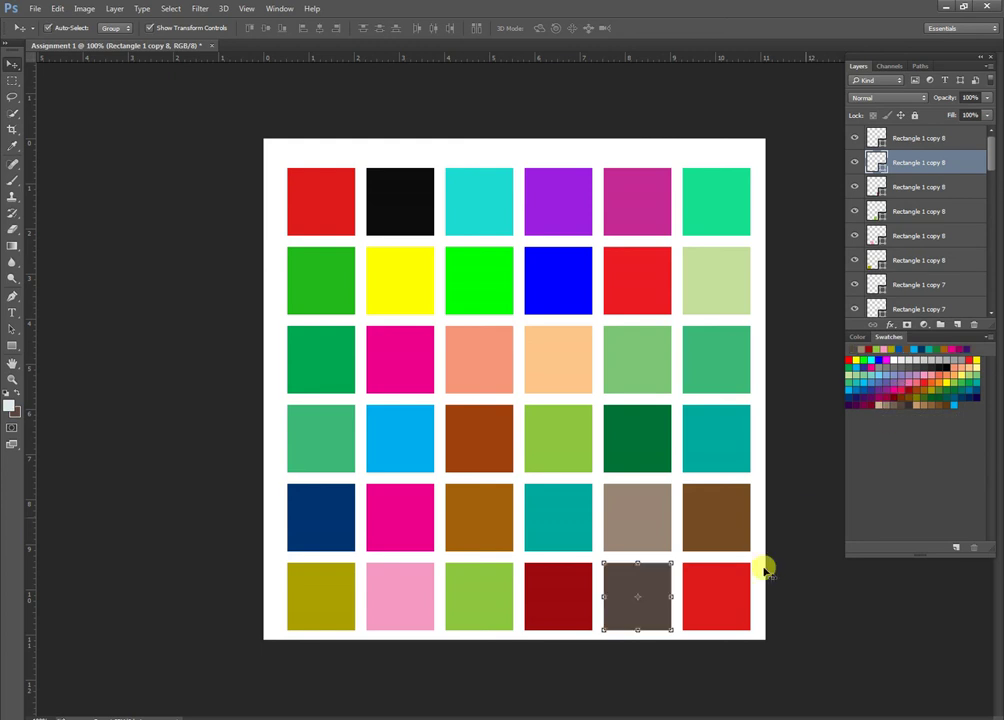
Fill the bottom-right square dark blue and clear the selection
left_click(715, 605)
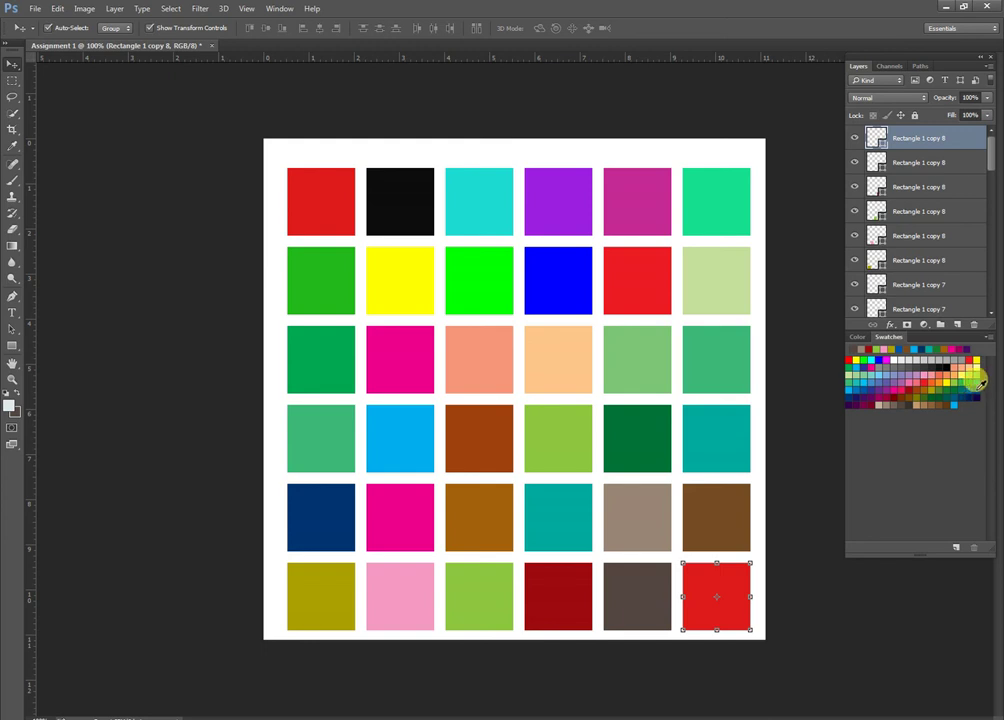
key("ctrl+BackSpace")
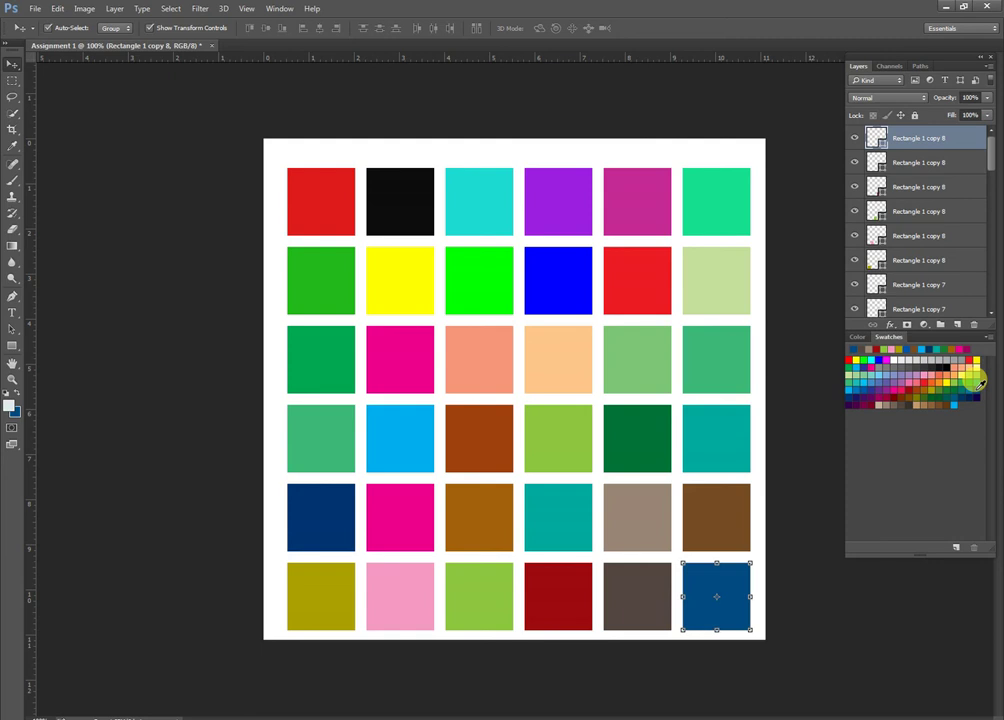
left_click(272, 466)
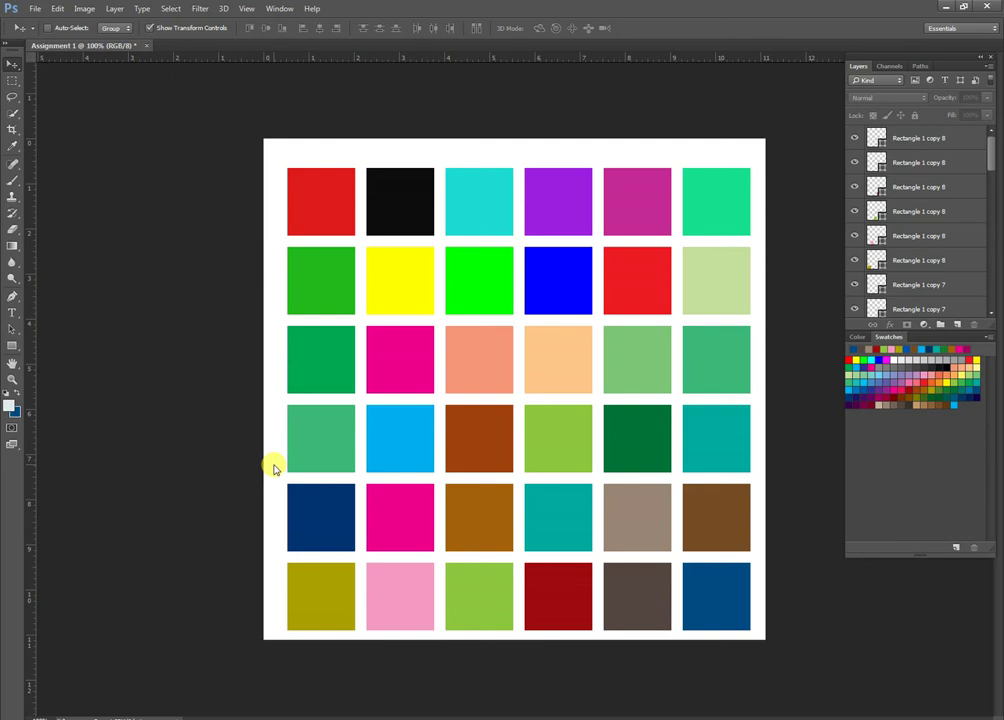
Cancel the Save dialog and open Save for Web with the JPEG High preset
key("ctrl+s")
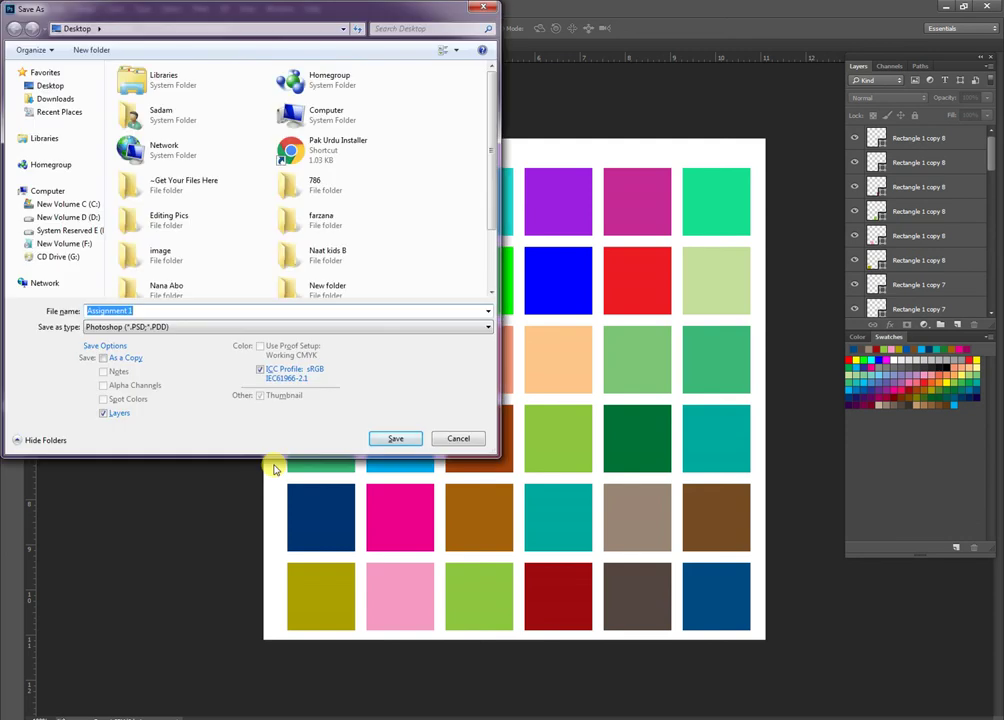
left_click(458, 438)
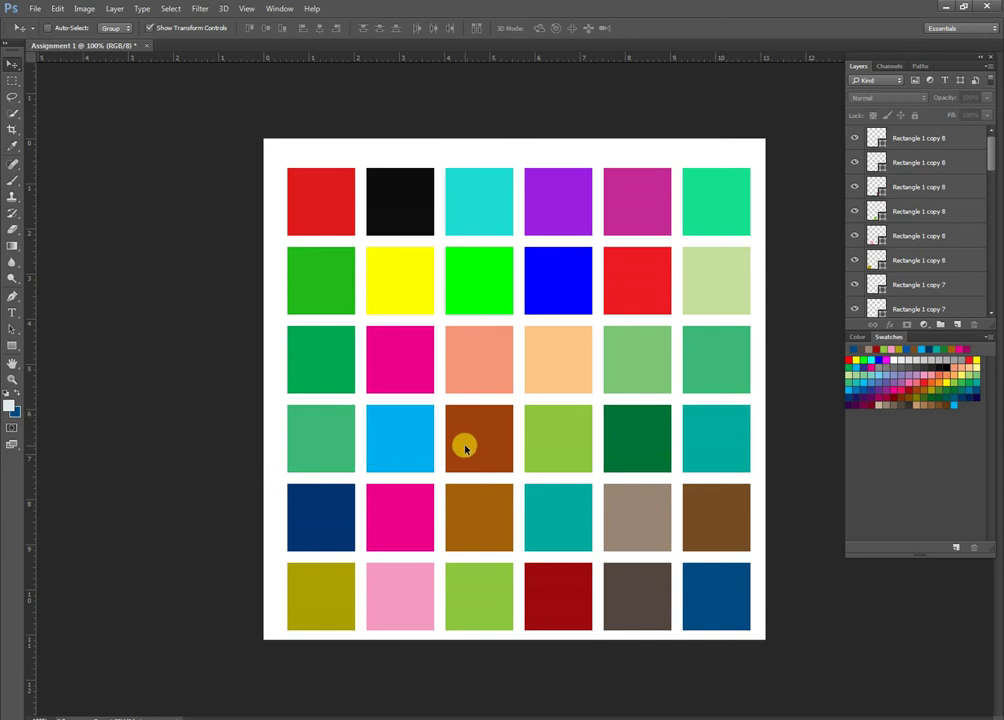
key("ctrl+alt+shift+s")
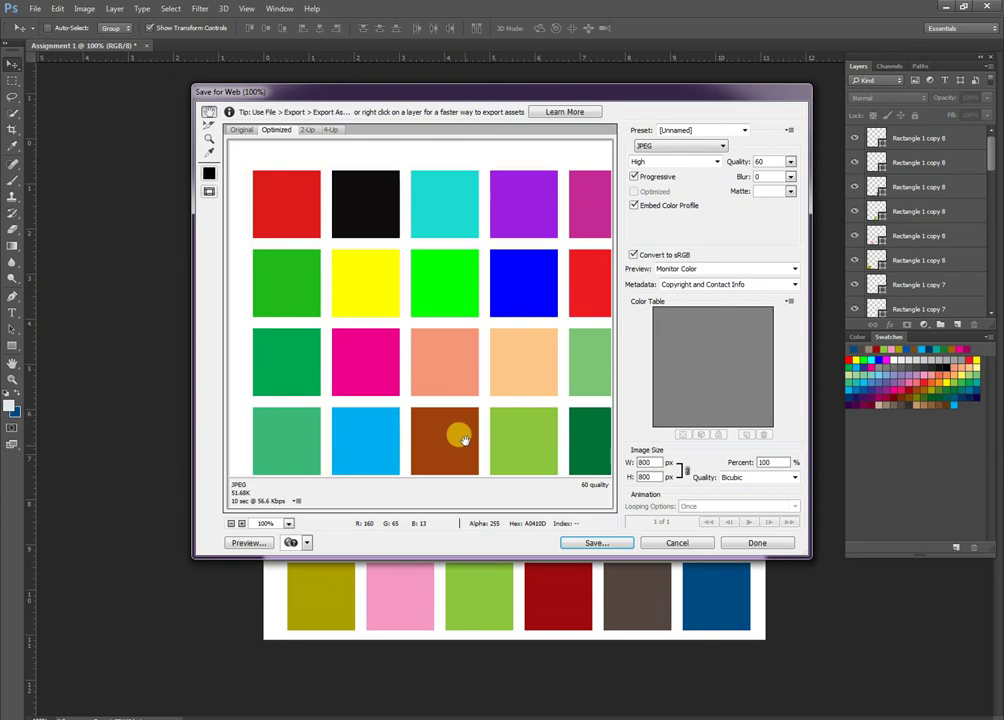
left_click(699, 131)
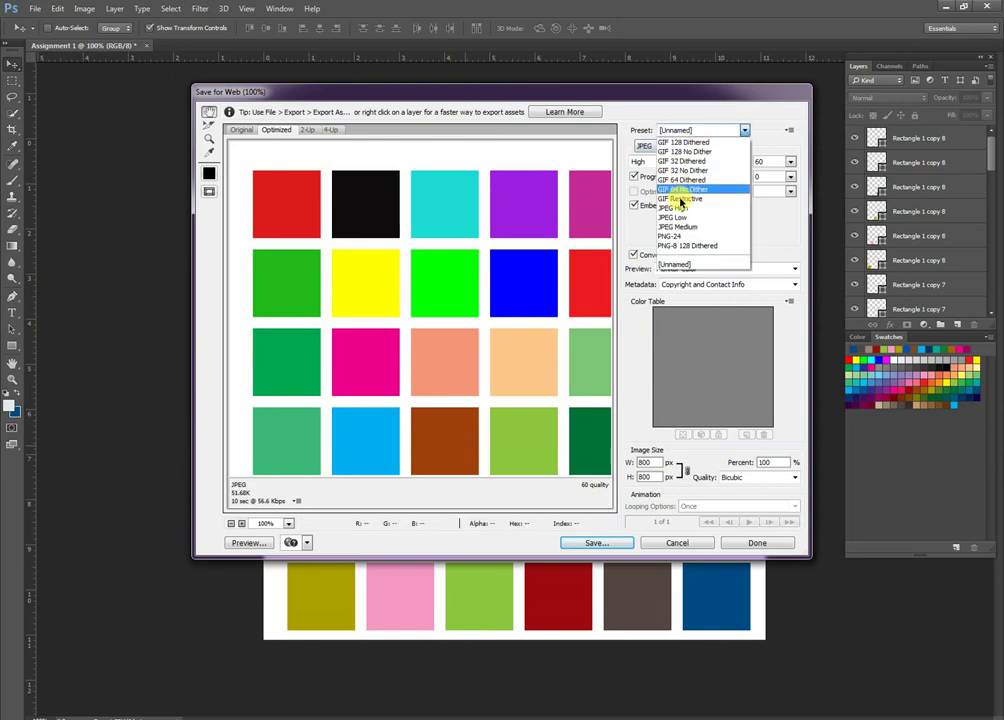
left_click(679, 208)
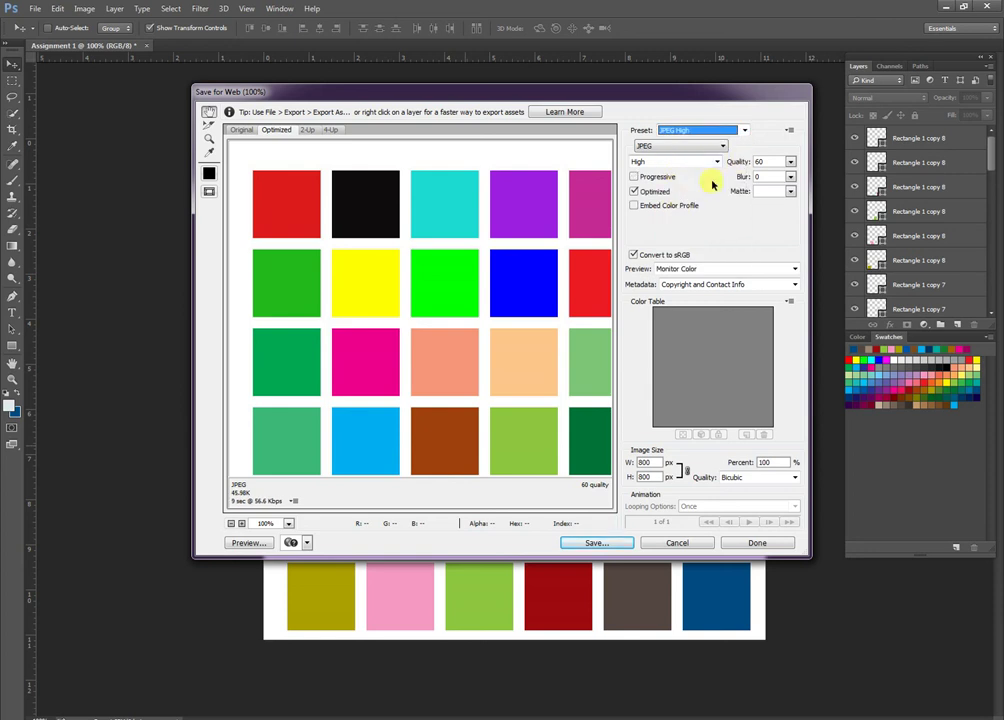
Toggle embed colour profile and progressive, then reapply the JPEG High preset
left_click(634, 205)
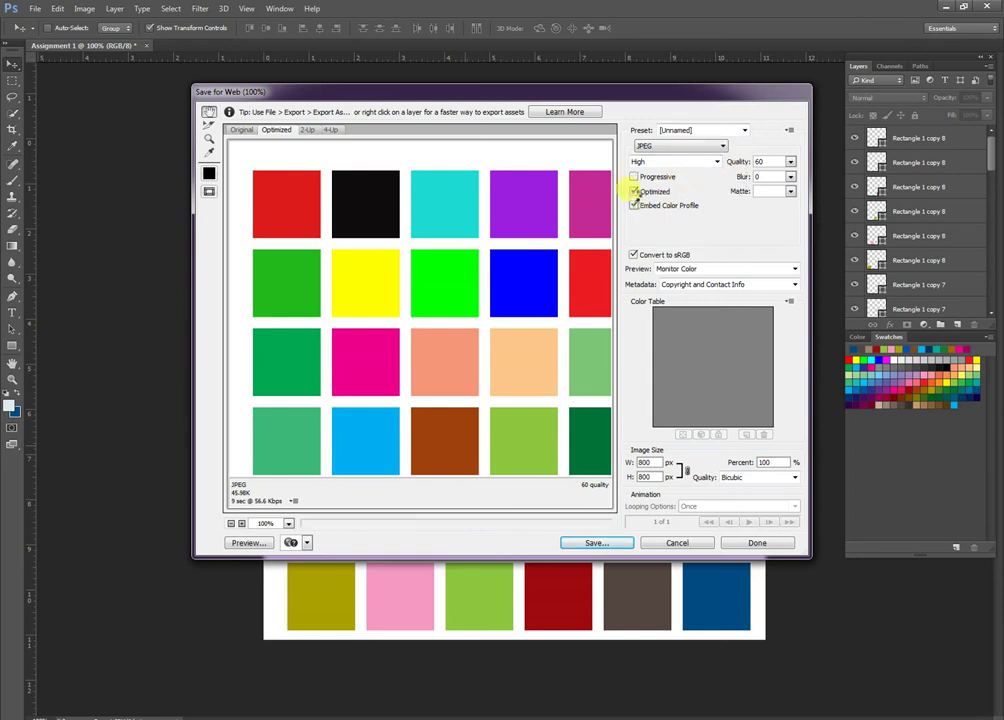
left_click(633, 178)
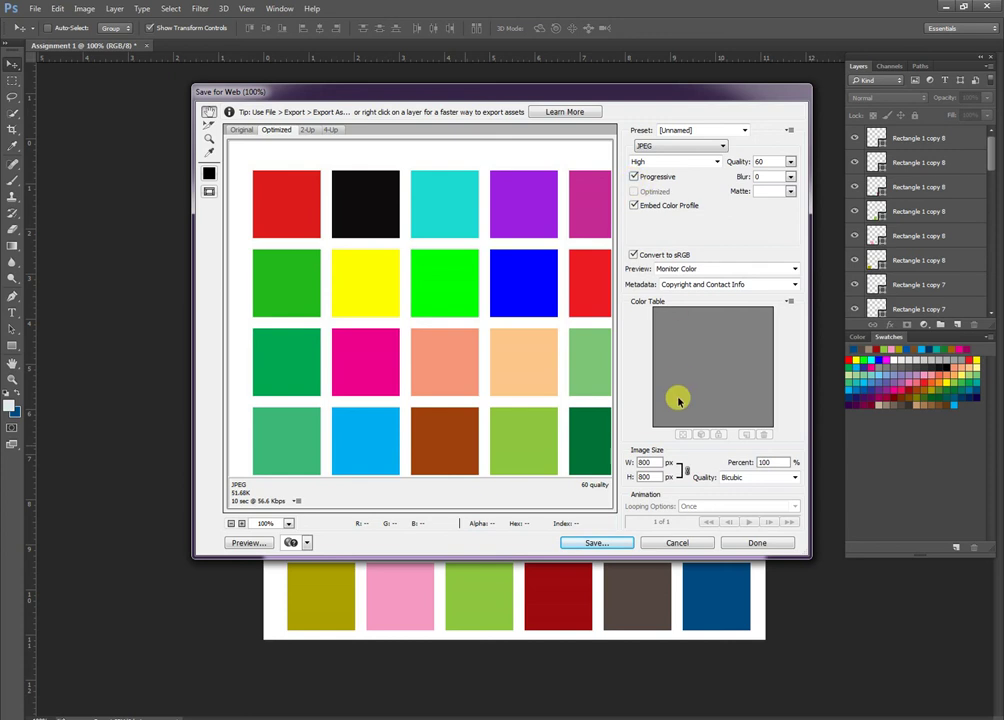
left_click(698, 131)
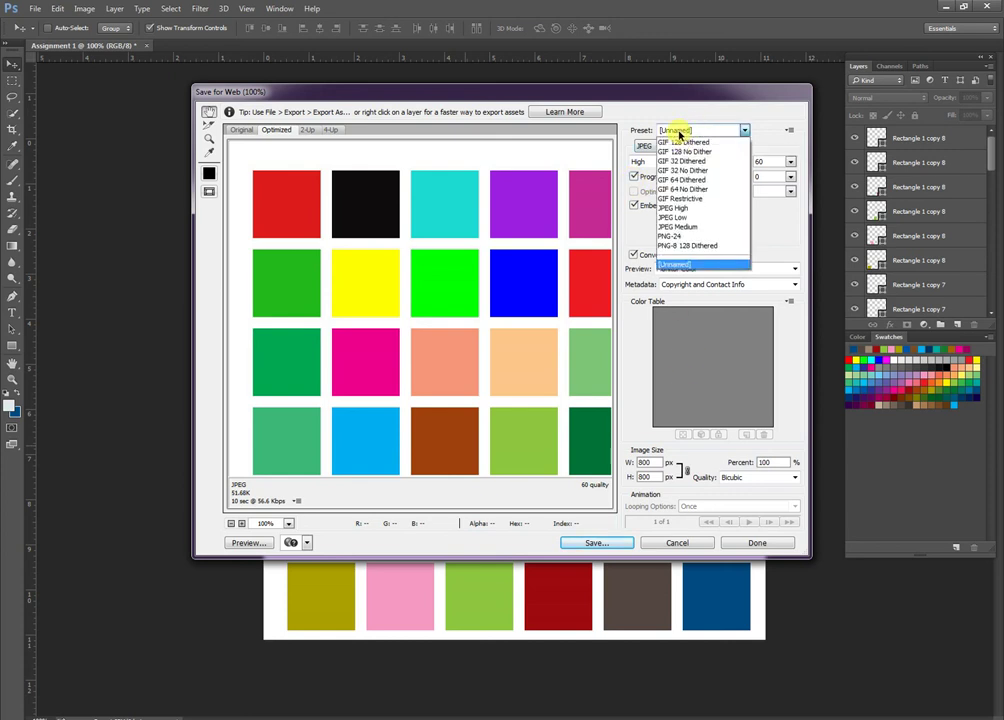
left_click(699, 131)
left_click(745, 130)
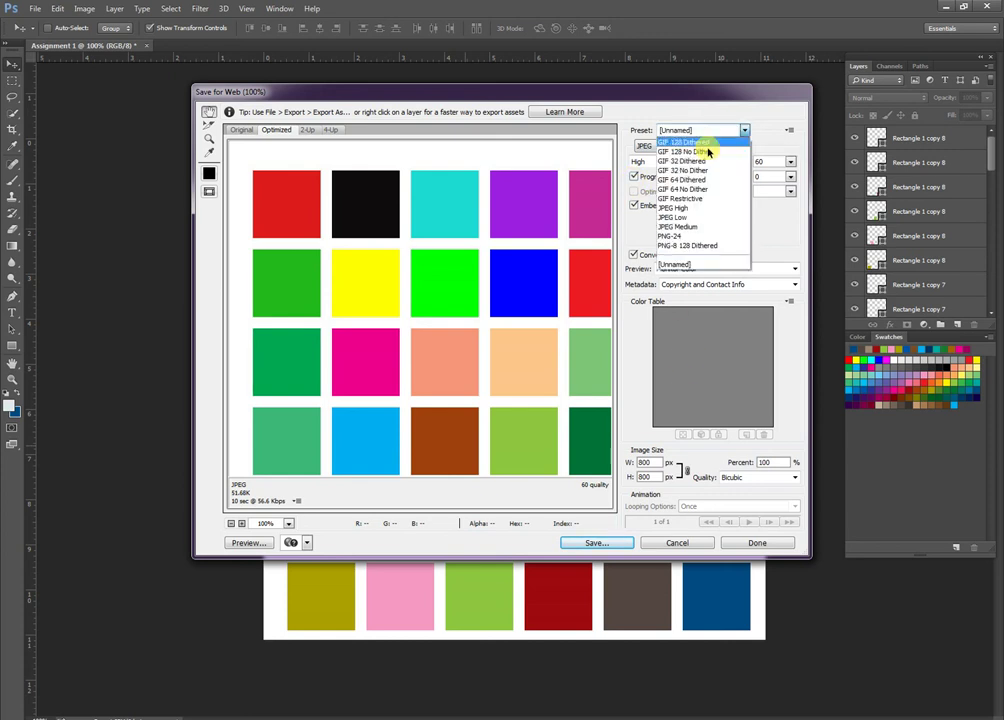
left_click(680, 208)
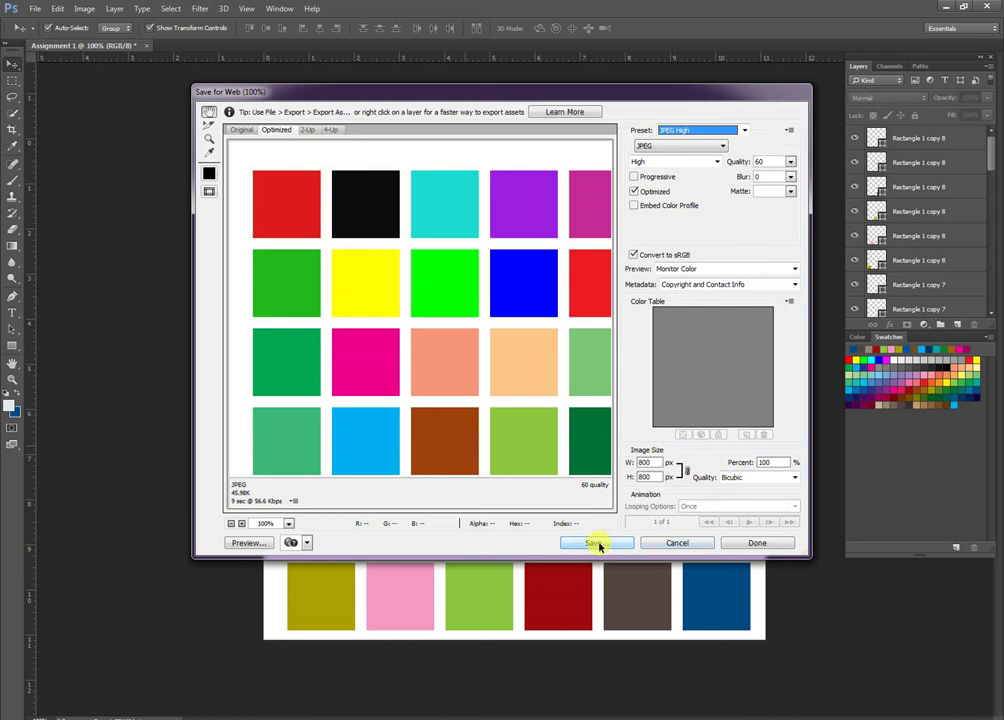
Toggle progressive and embed colour profile again and restore the JPEG High preset
left_click(634, 177)
left_click(634, 205)
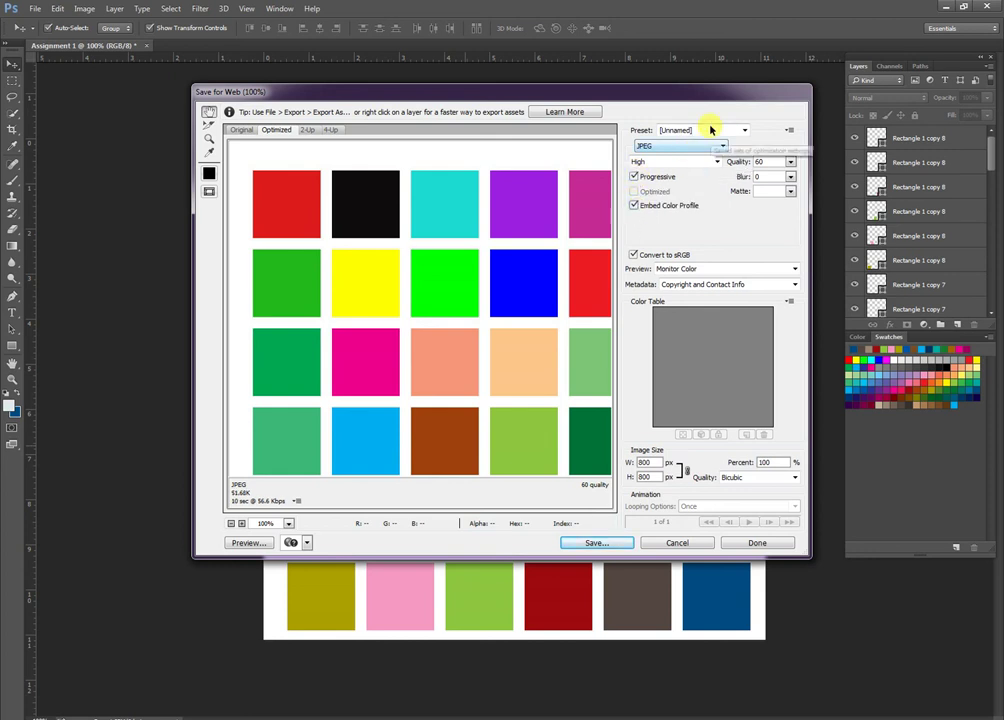
left_click(708, 130)
left_click(687, 208)
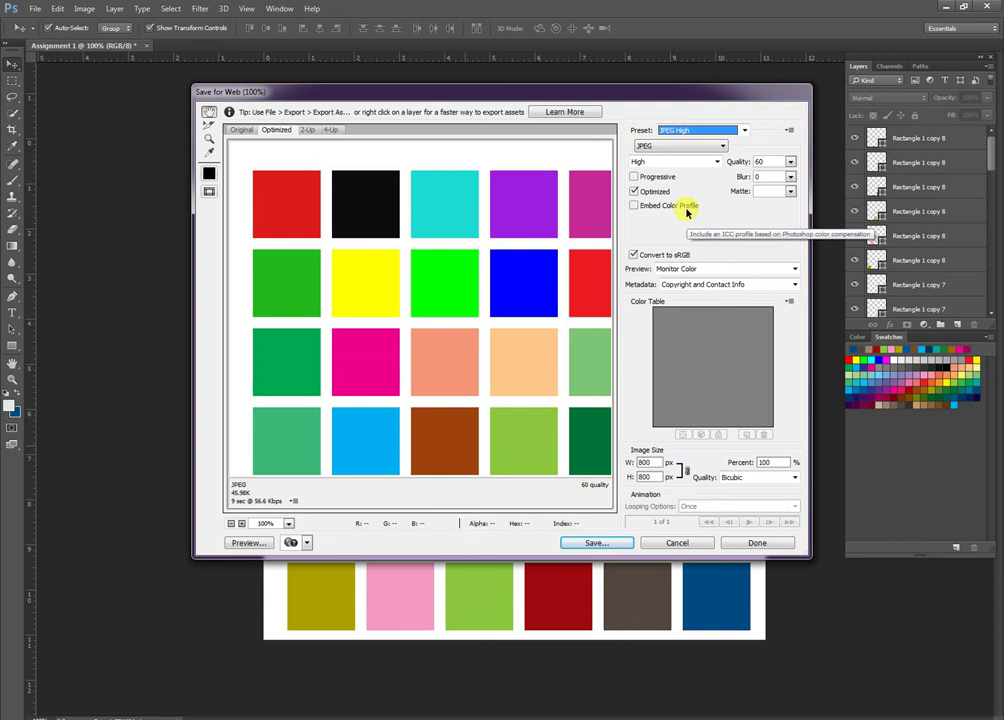
Save the JPEG as Images Only to the Desktop, replacing Assignment-1.jpg
left_click(598, 543)
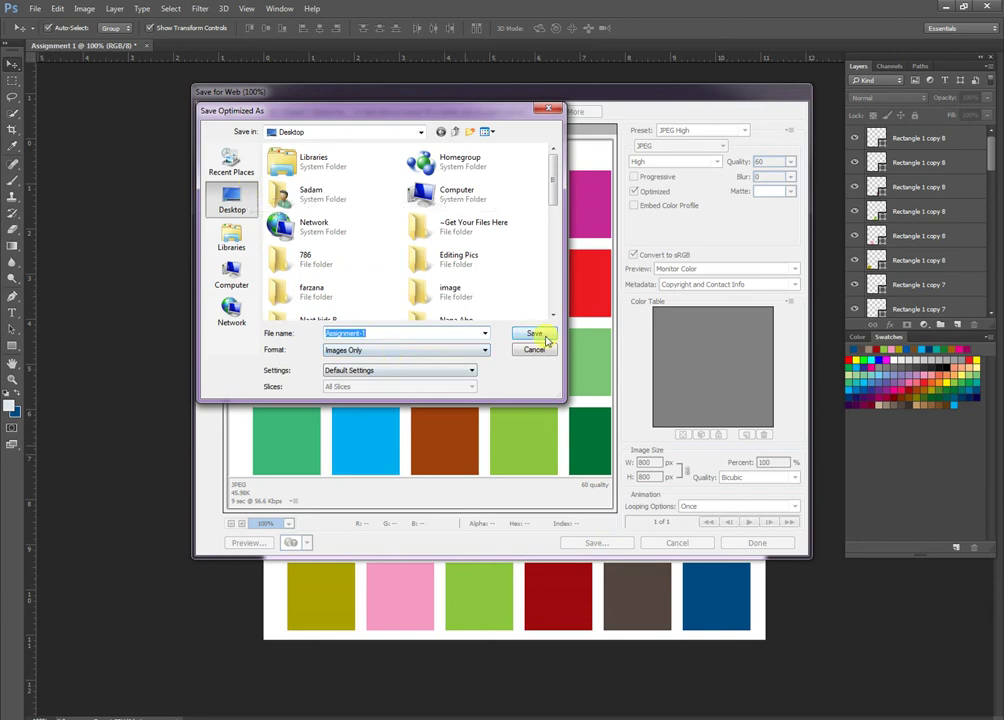
left_click(455, 350)
left_click(455, 350)
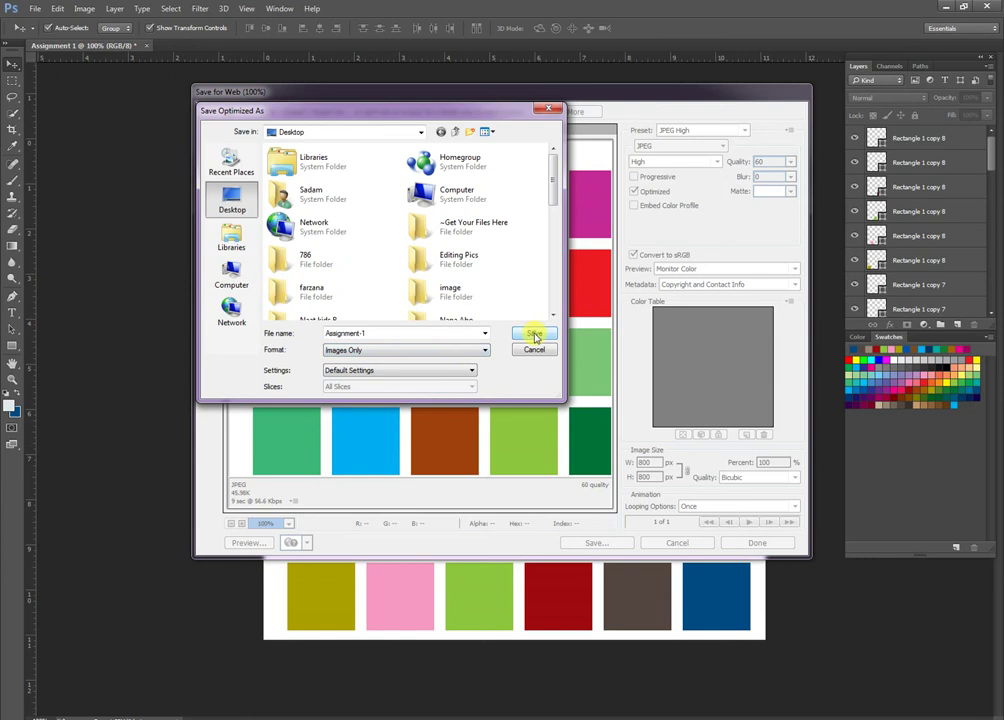
left_click(535, 335)
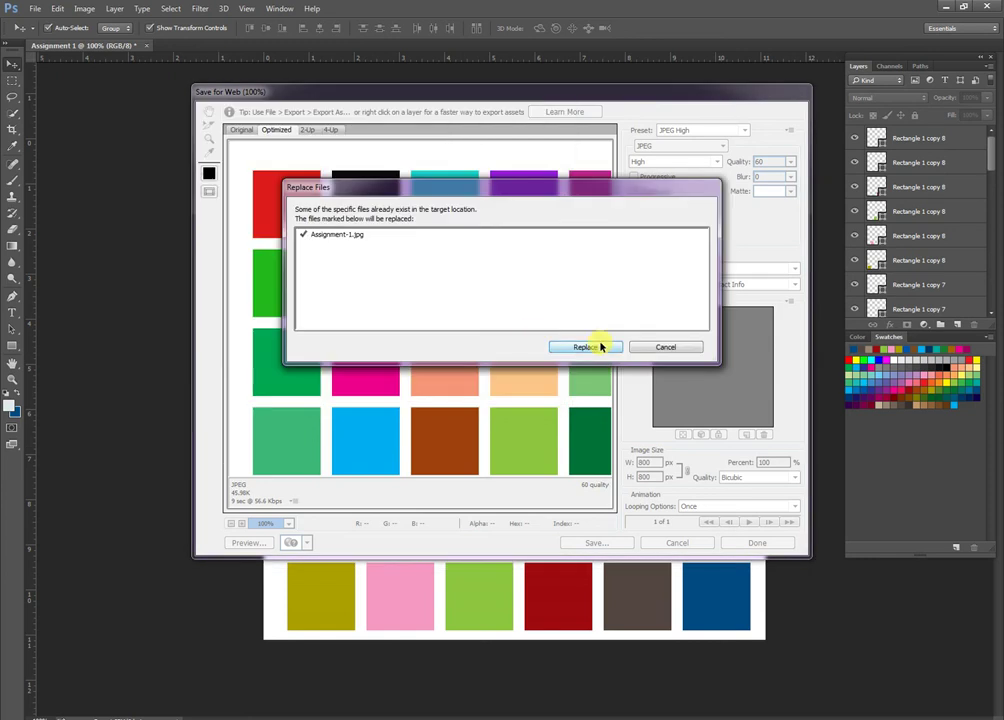
left_click(600, 346)
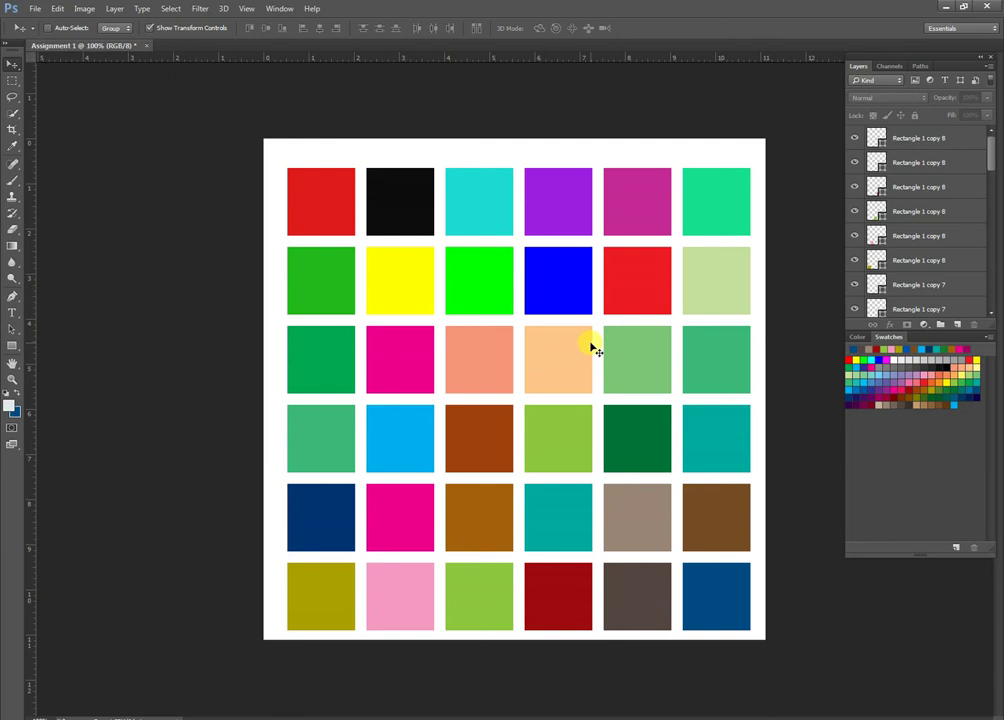
Save the grid as Assignment 1.psd in Photoshop format, accepting the compatibility options
key("ctrl+shift+s")
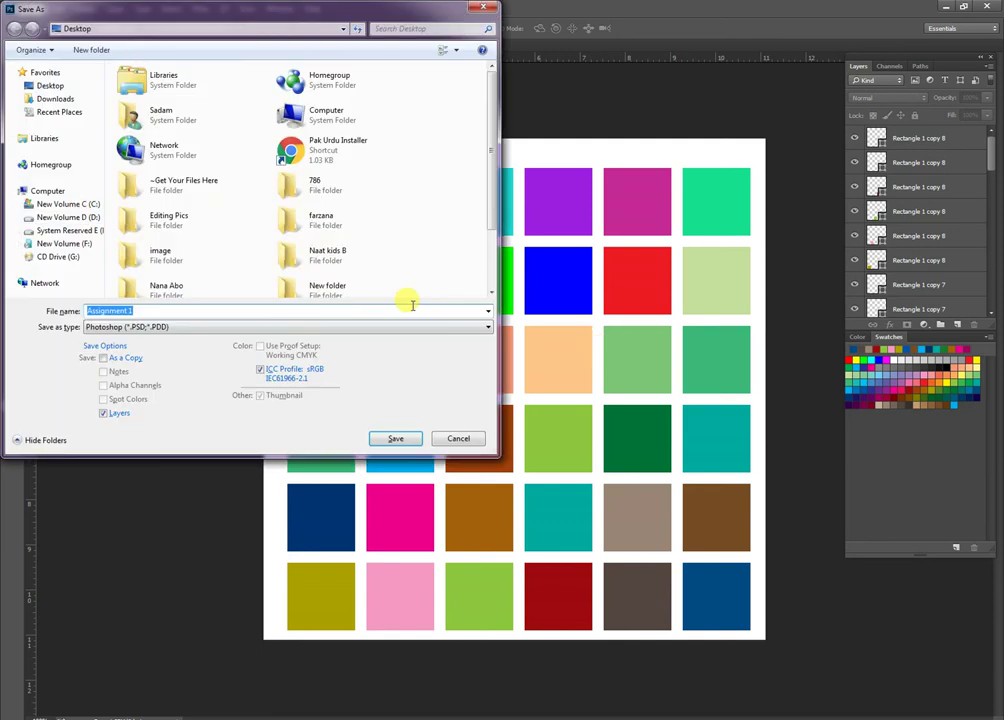
left_click(393, 438)
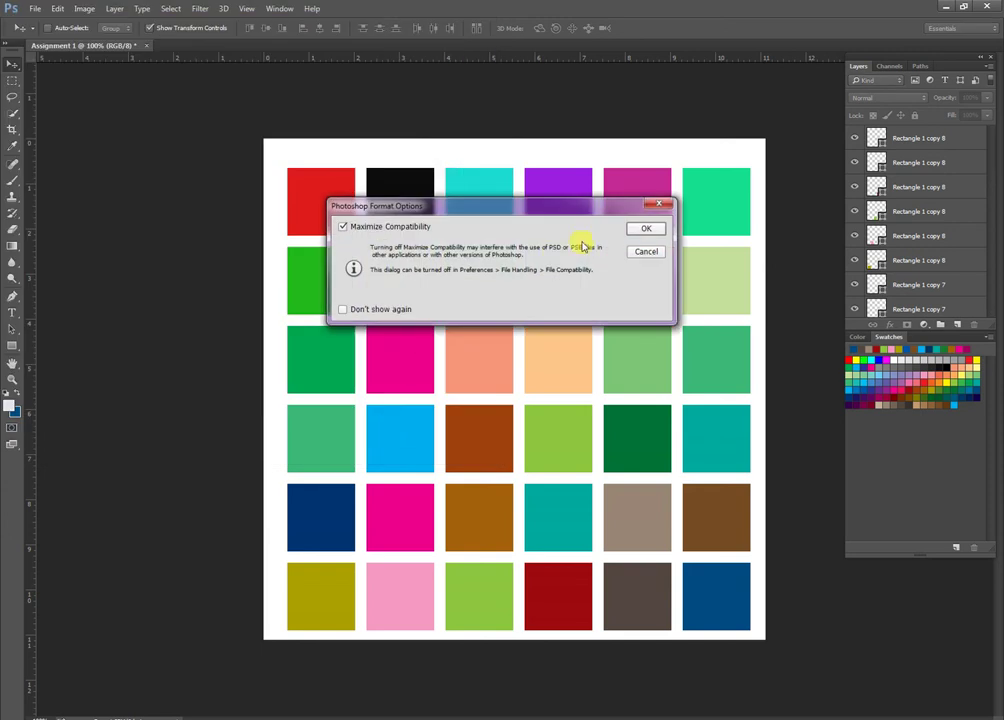
left_click(643, 230)
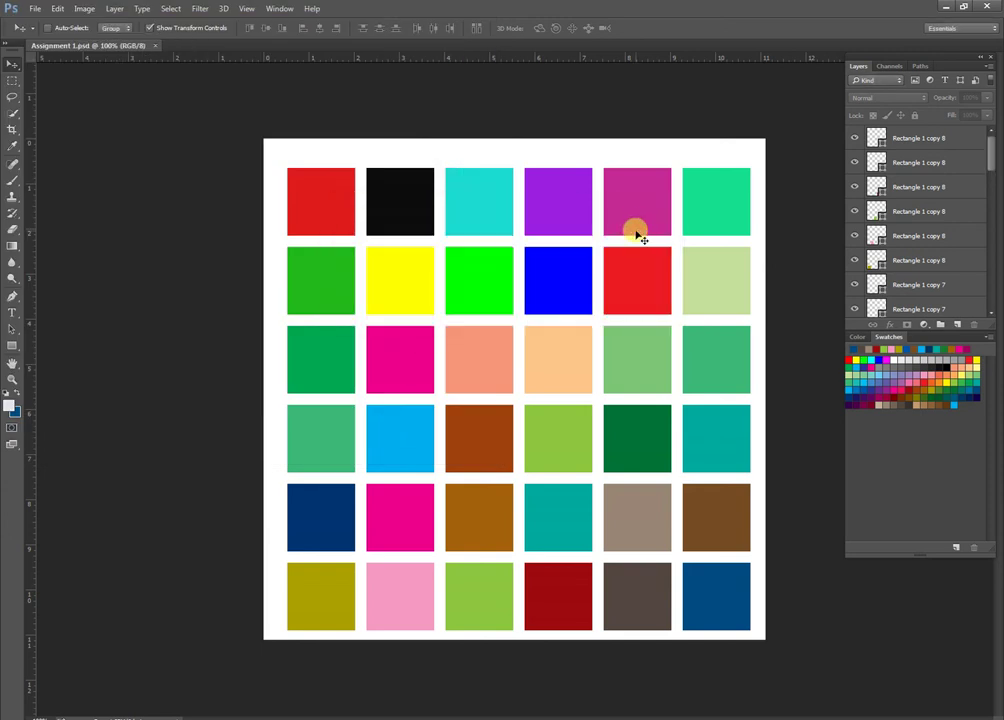